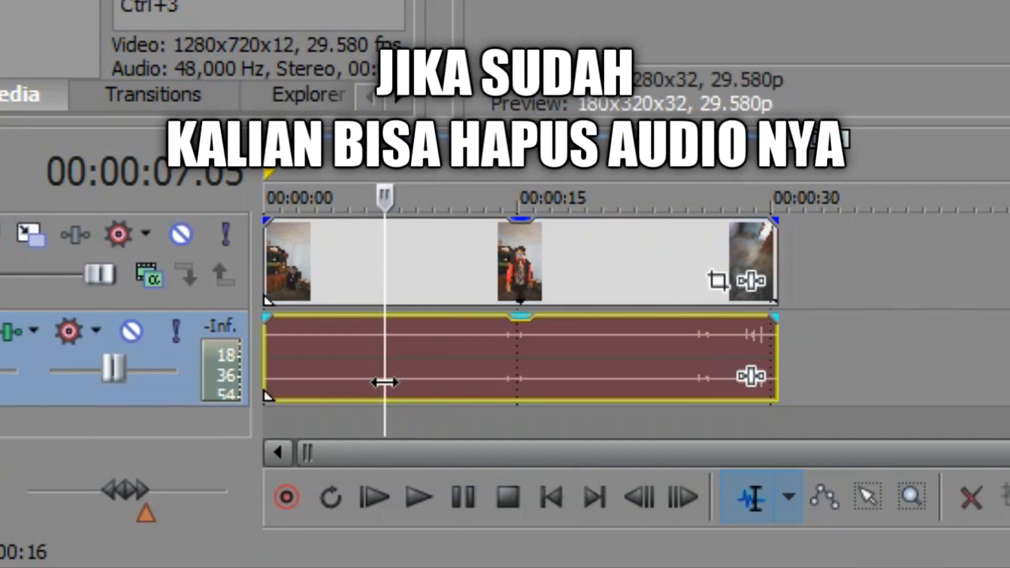
Delete the clip's original audio event and place the imported 79963707_47874… audio at the start of the audio track
left_click(545, 359)
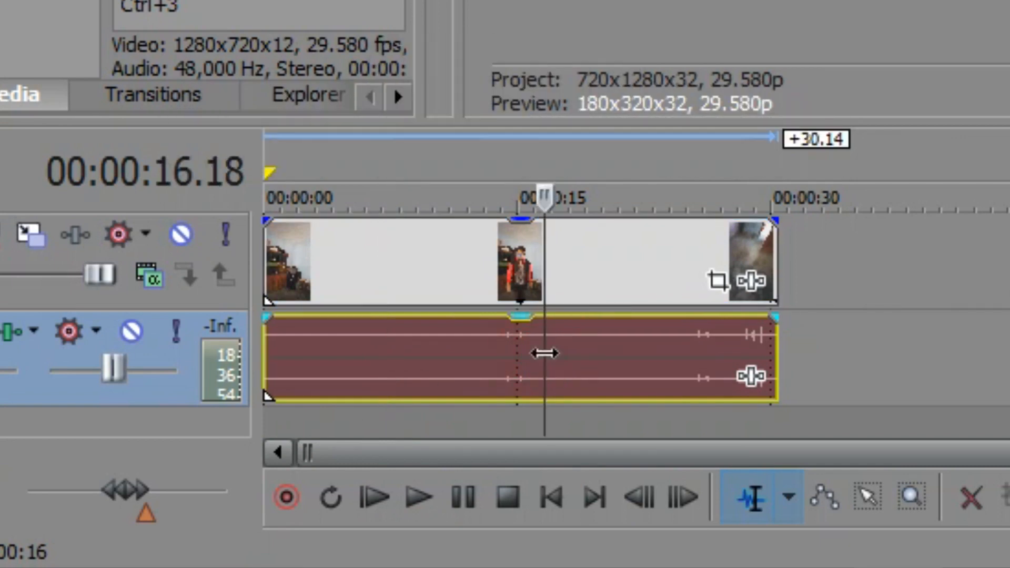
key("Delete")
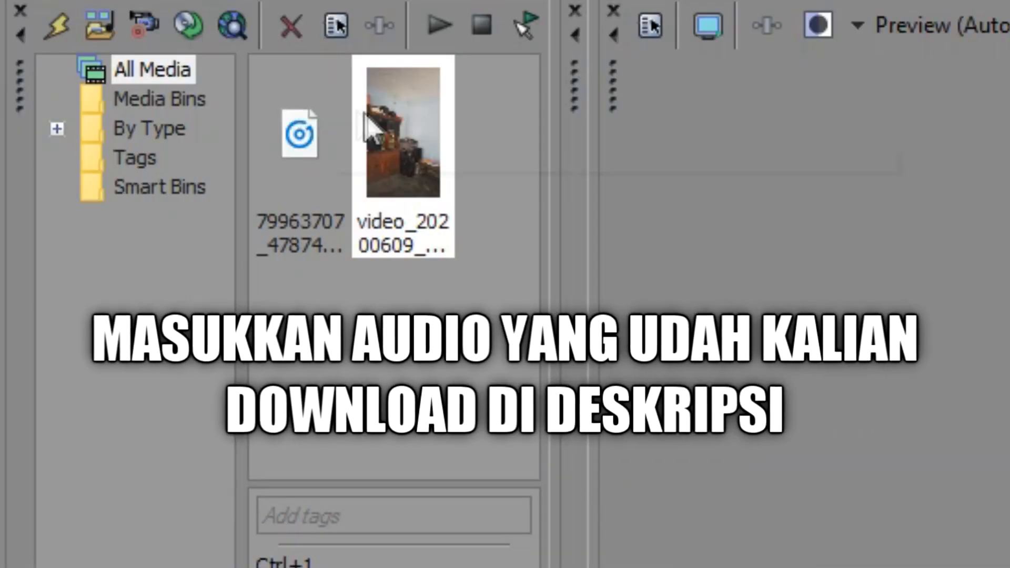
left_click_drag(311, 142, 301, 331)
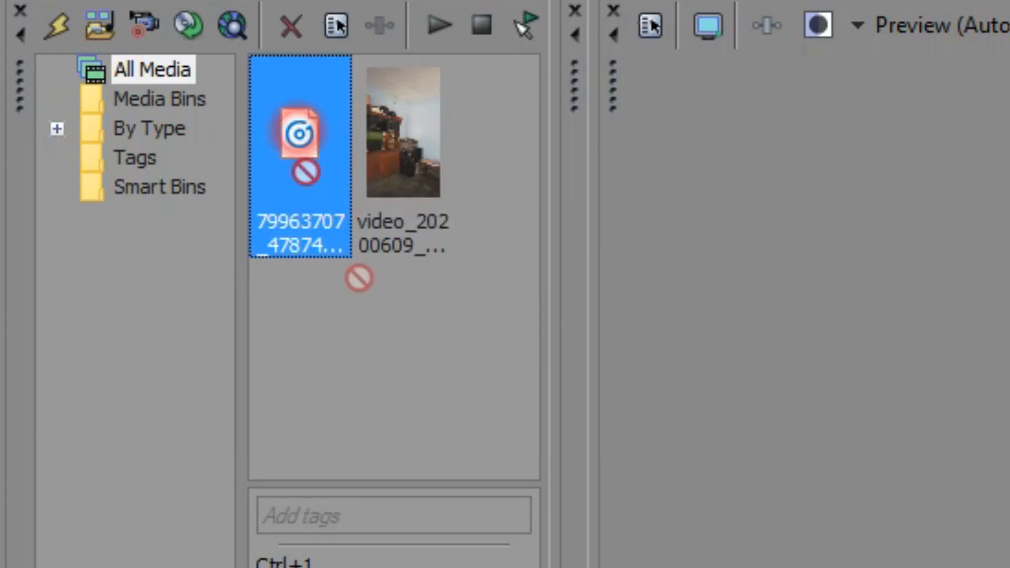
left_click_drag(136, 397, 267, 389)
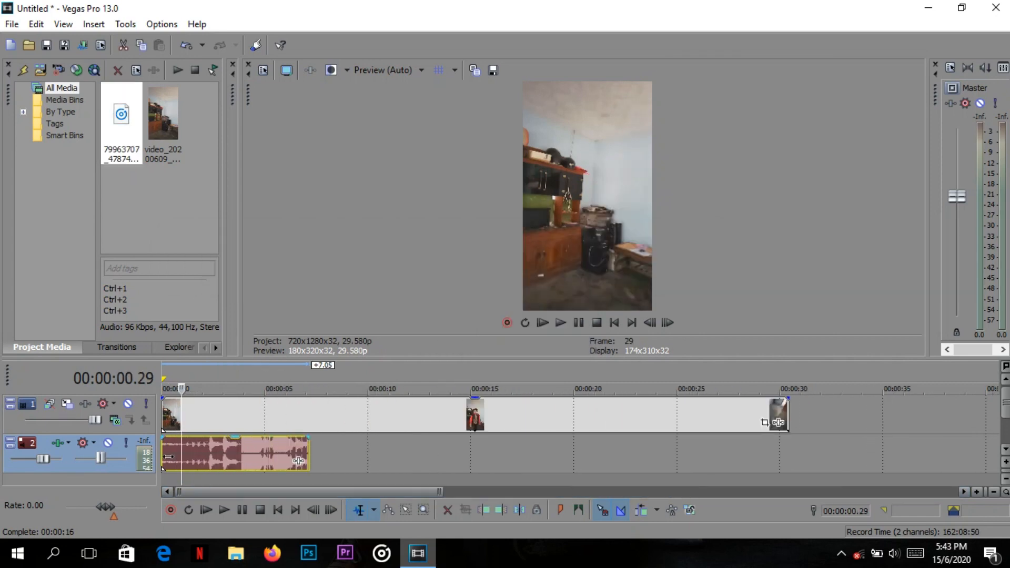
Cut off the part of the video before 00:00:21.20 and move the remaining clip to the start of the timeline
left_click(421, 424)
key("ctrl+Home")
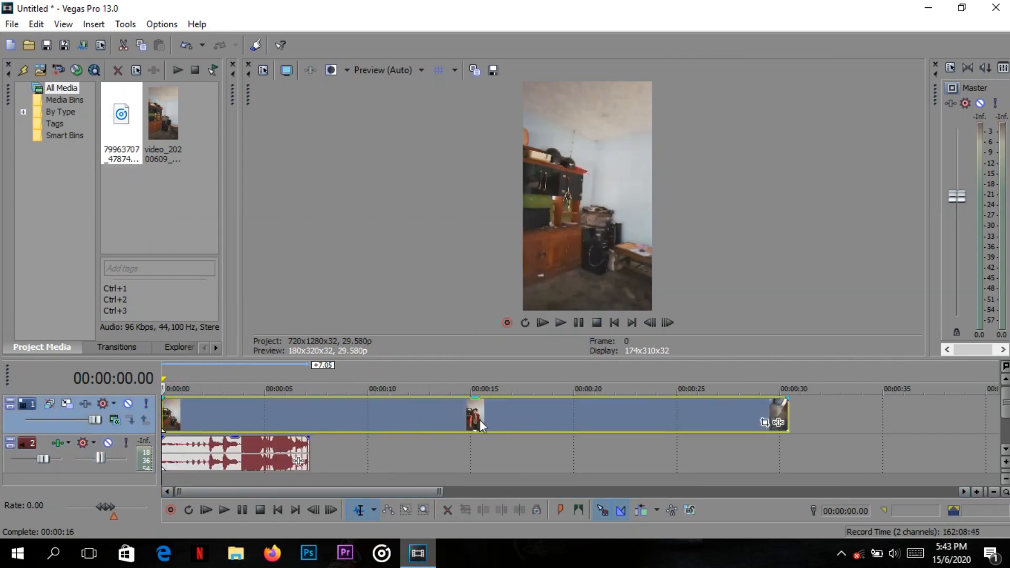
left_click(480, 424)
left_click(562, 421)
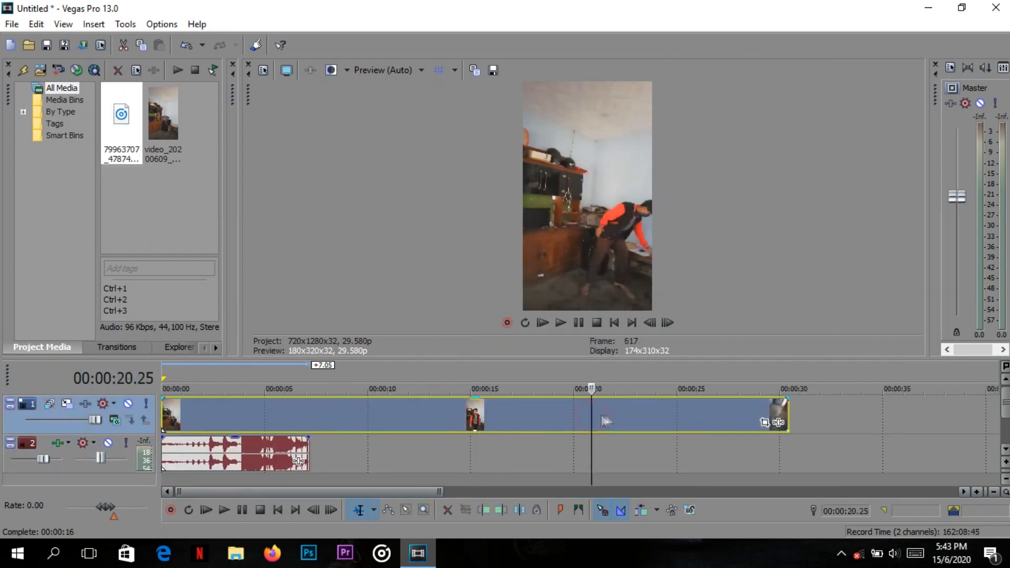
left_click(631, 416)
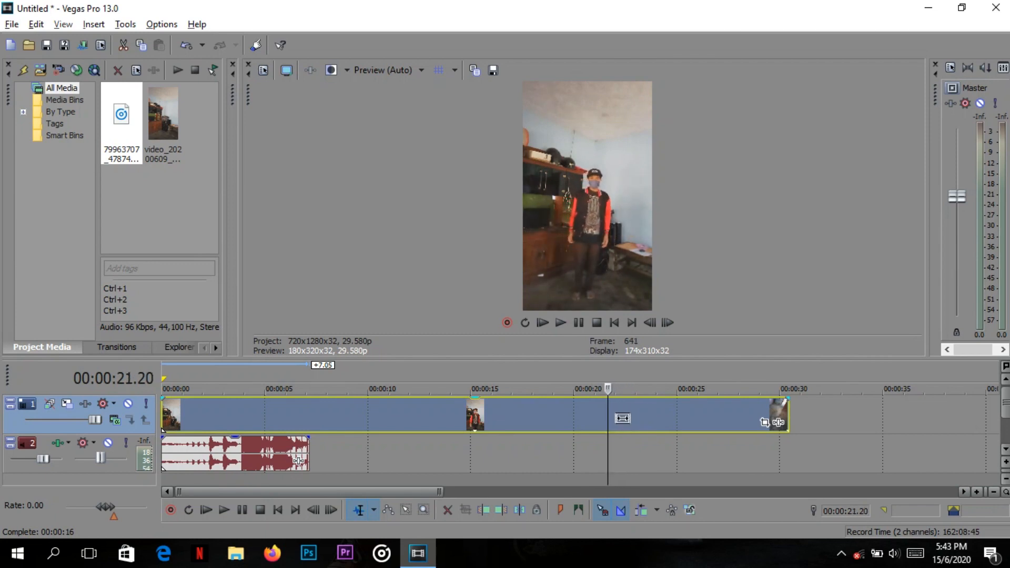
key("ctrl+z")
Play back the shortened clip from its start and trim its end to match the end of the audio
left_click(168, 423)
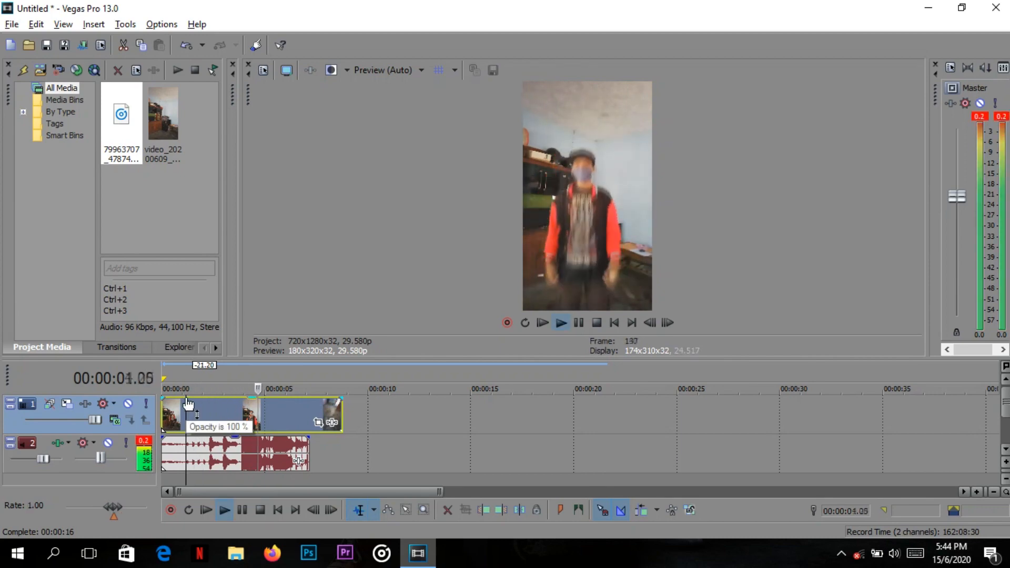
key("space")
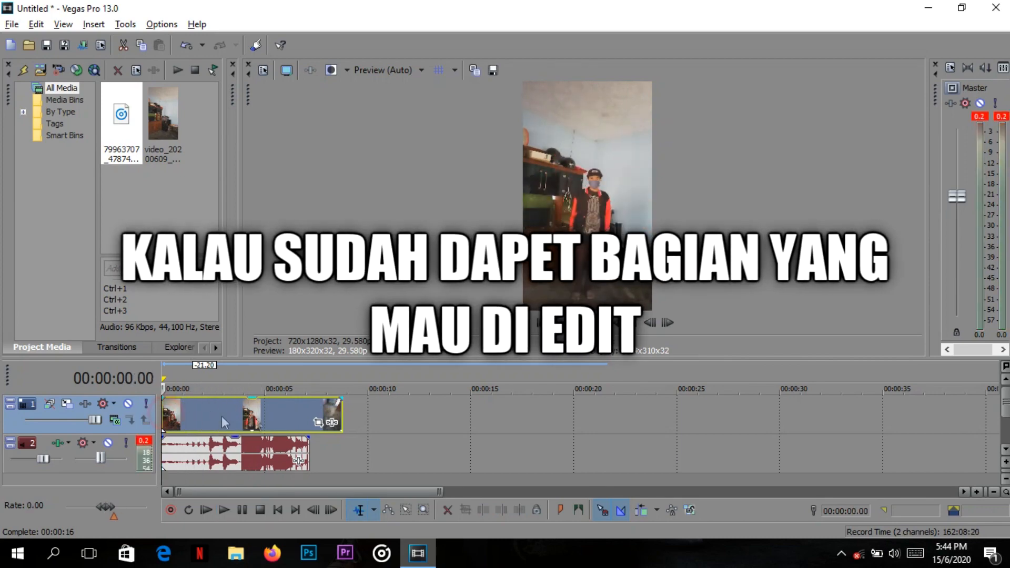
left_click(309, 422)
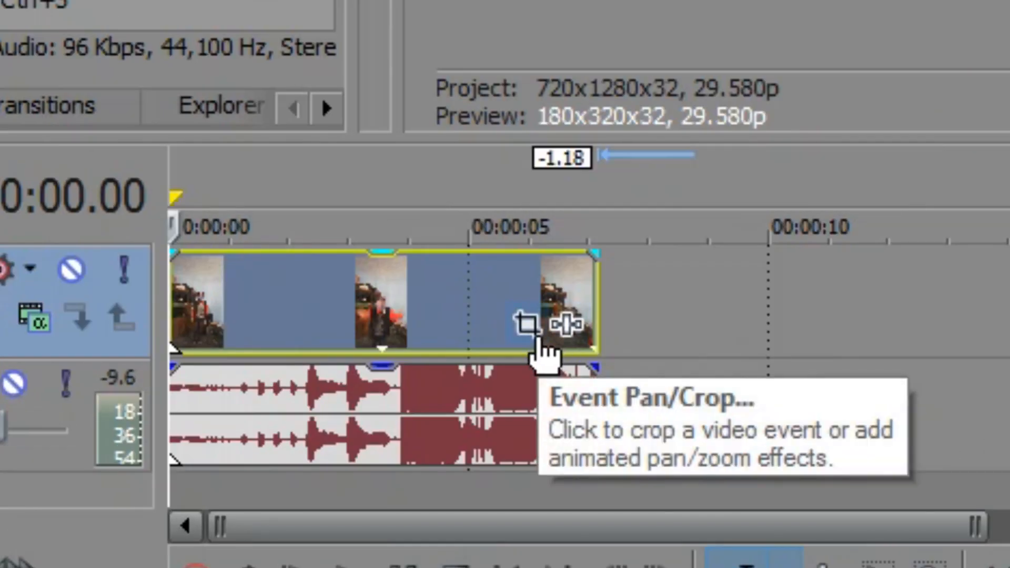
Open Event Pan/Crop for the video and enlarge the person by reducing the crop frame to about 496.6 × 882.9, centred at 363.6, 755.5
left_click(535, 336)
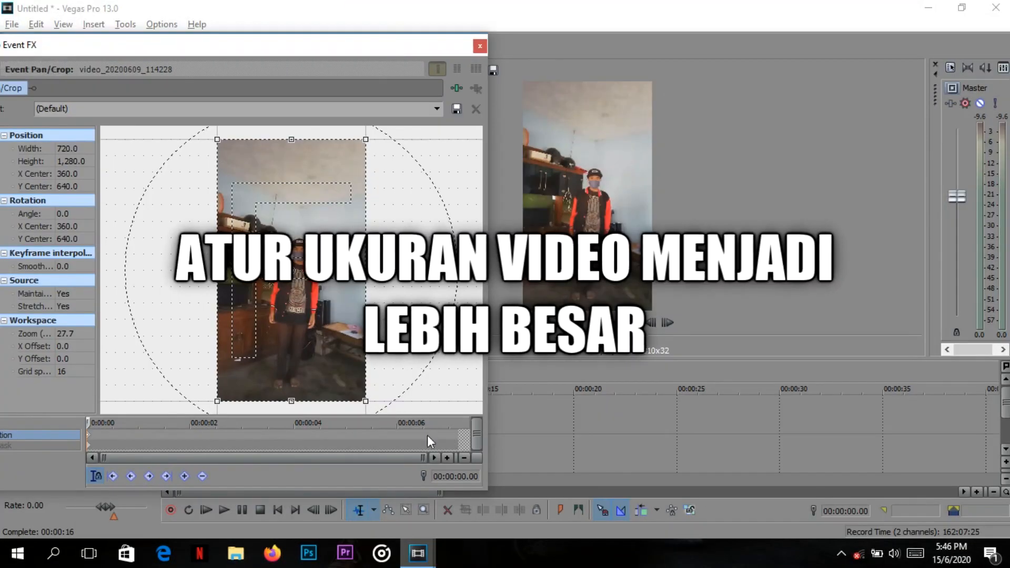
left_click_drag(365, 401, 347, 392)
key("Down")
key("Down")
key("Down")
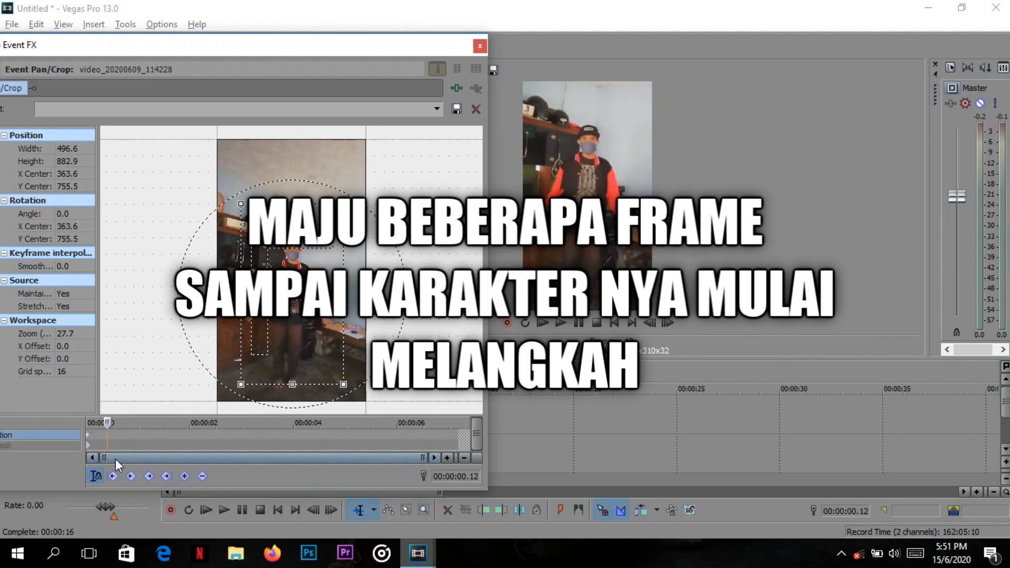
Add a position keyframe at 00:00:00.11, just as the person starts to step forward
key("Left")
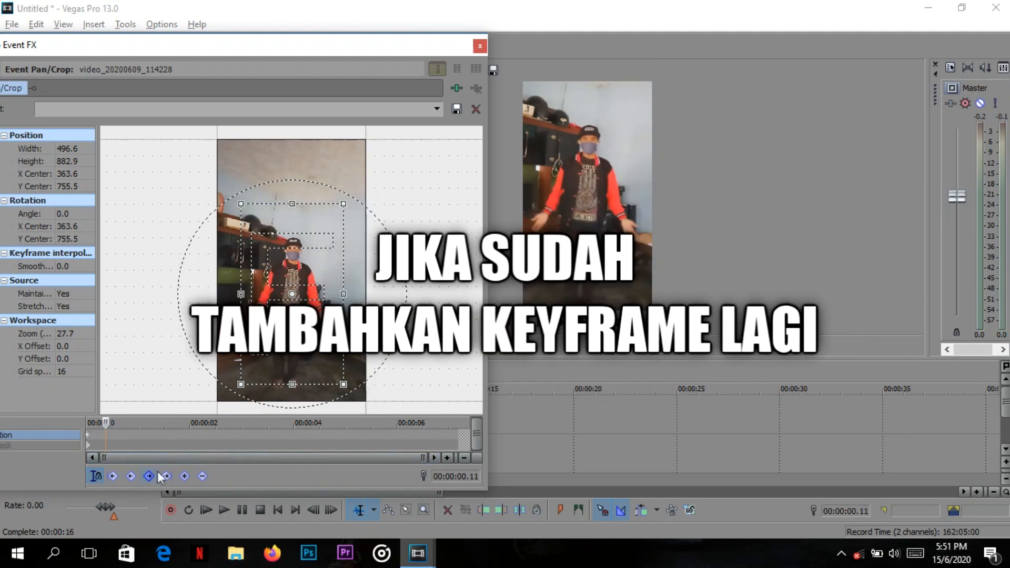
left_click(184, 476)
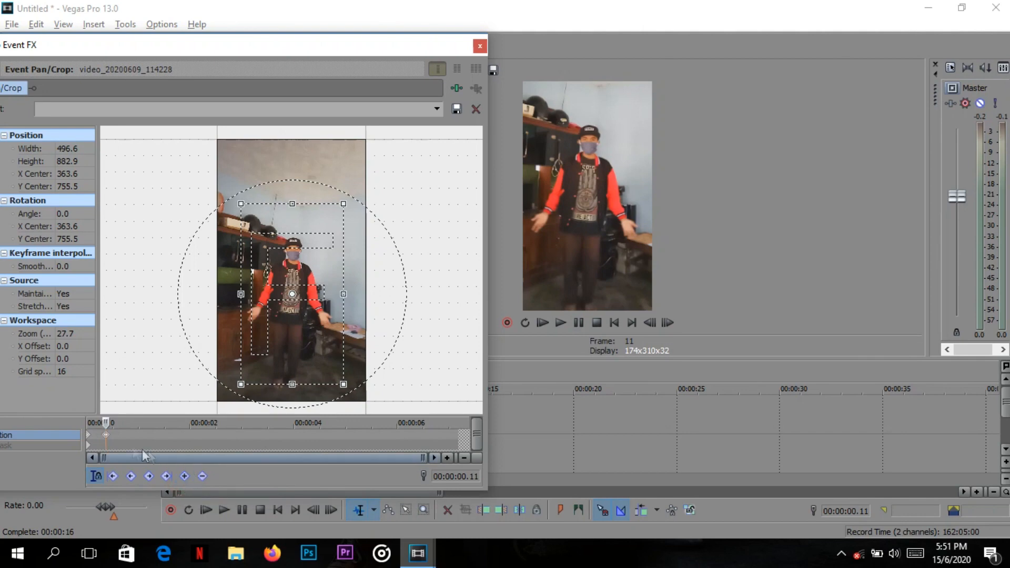
Advance to frame 62, where the person winds up for the move, and restore the crop to the full frame
left_click(171, 456)
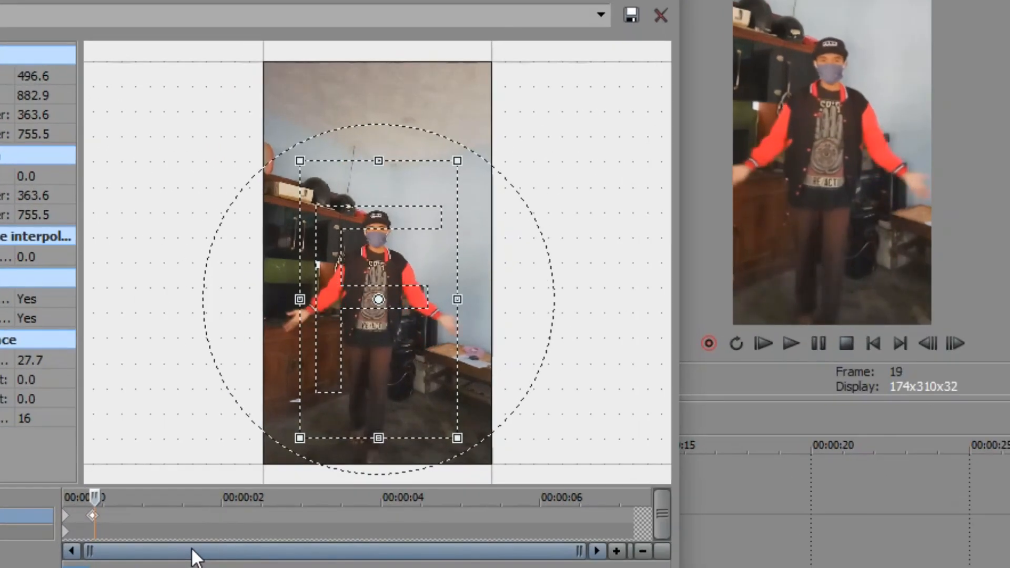
key("Right")
key("Right")
key("Right")
key("Right")
key("Right")
key("Right")
key("Right")
key("Right")
key("Right")
key("Right")
key("Right")
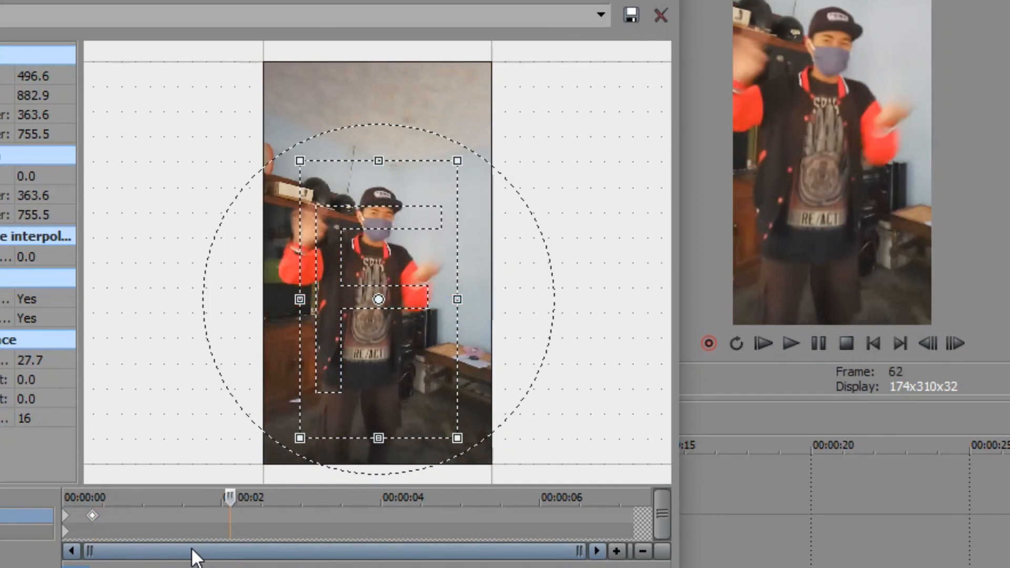
key("Left")
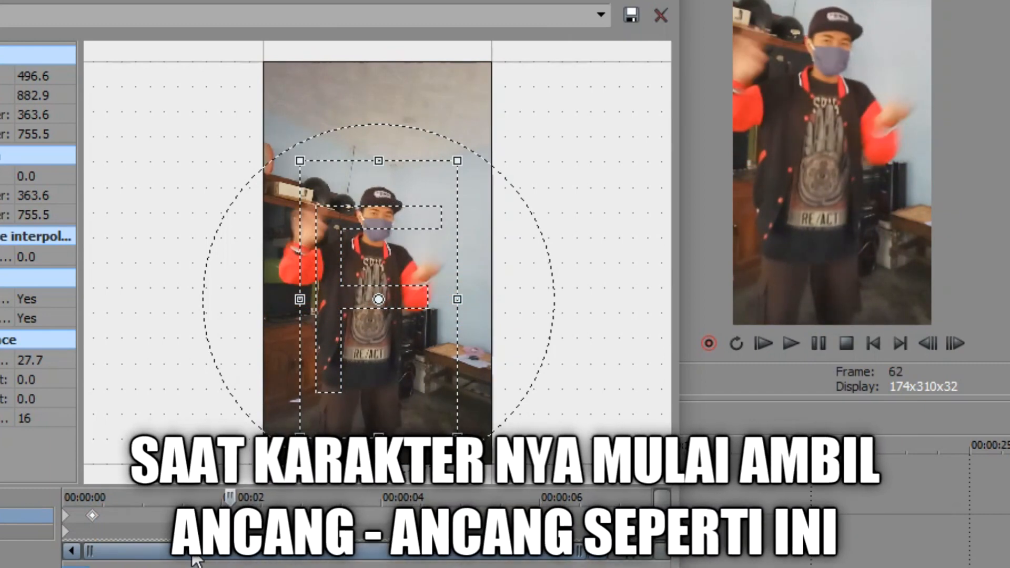
right_click(438, 327)
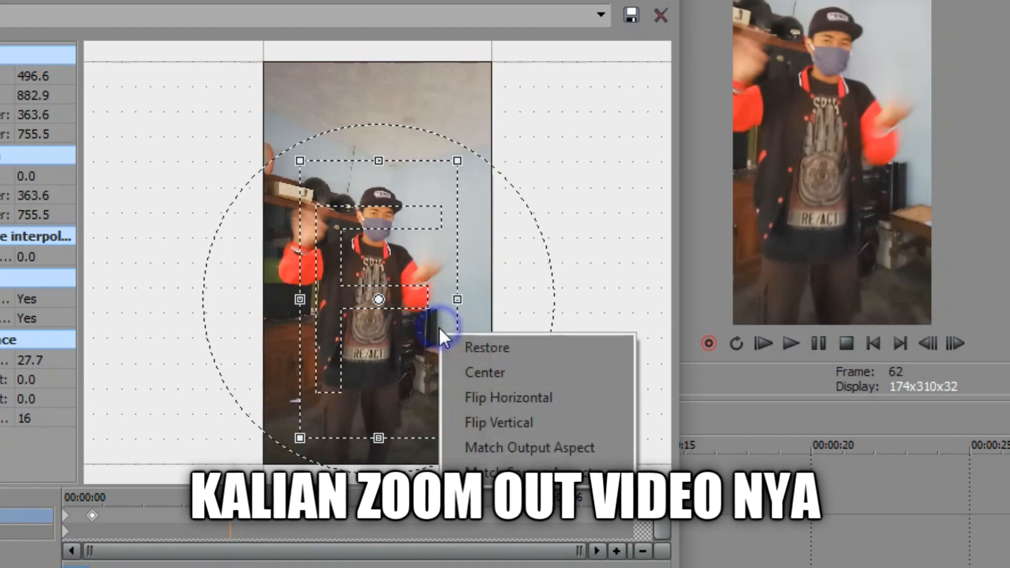
left_click(467, 348)
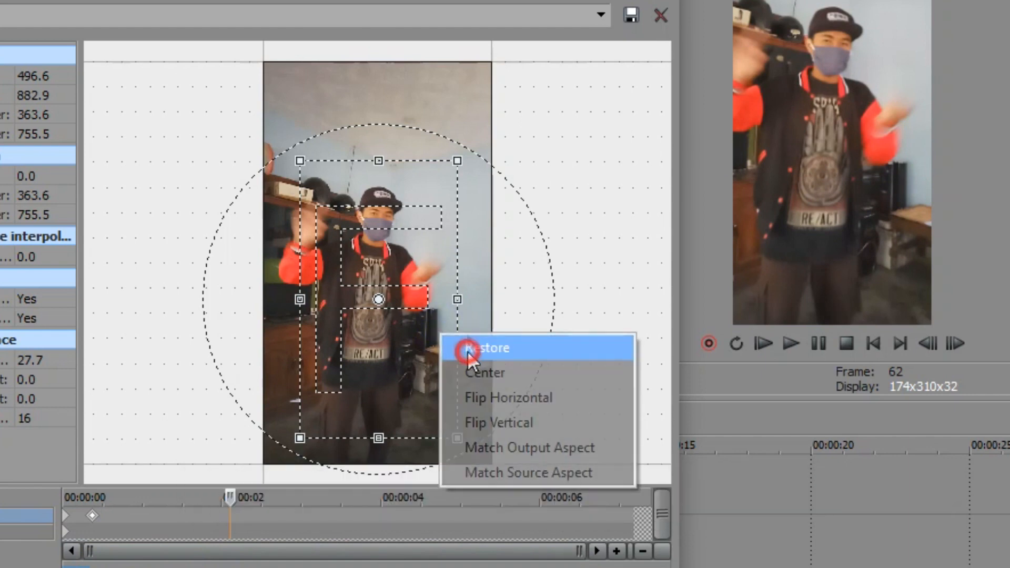
Shrink the crop frame at frame 62 to about 669.5 × 1,190.1 and lower its centre to Y 676.1
left_click_drag(494, 467, 487, 466)
key("Down")
key("Down")
key("Down")
key("Down")
key("Down")
key("Down")
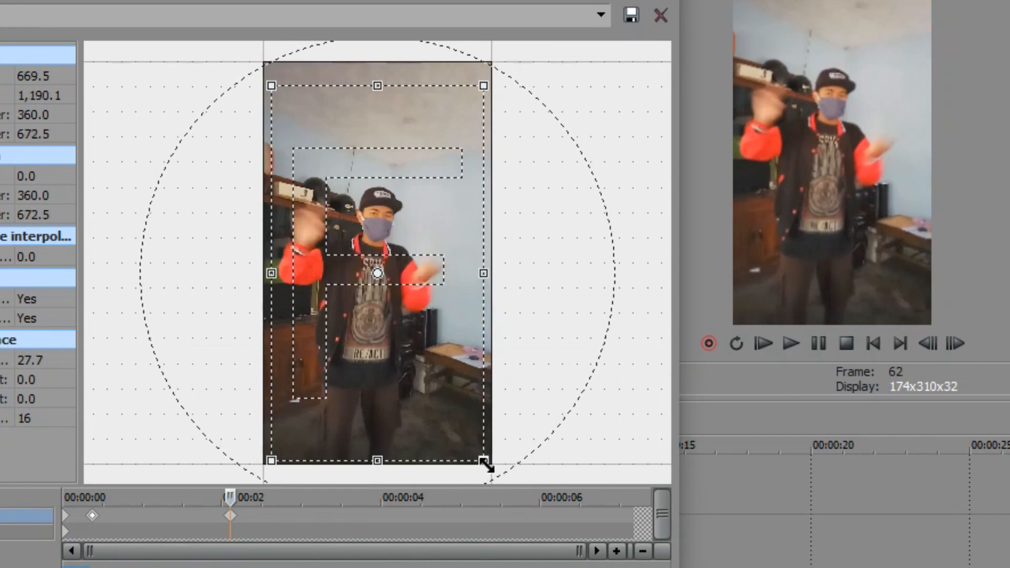
key("Up")
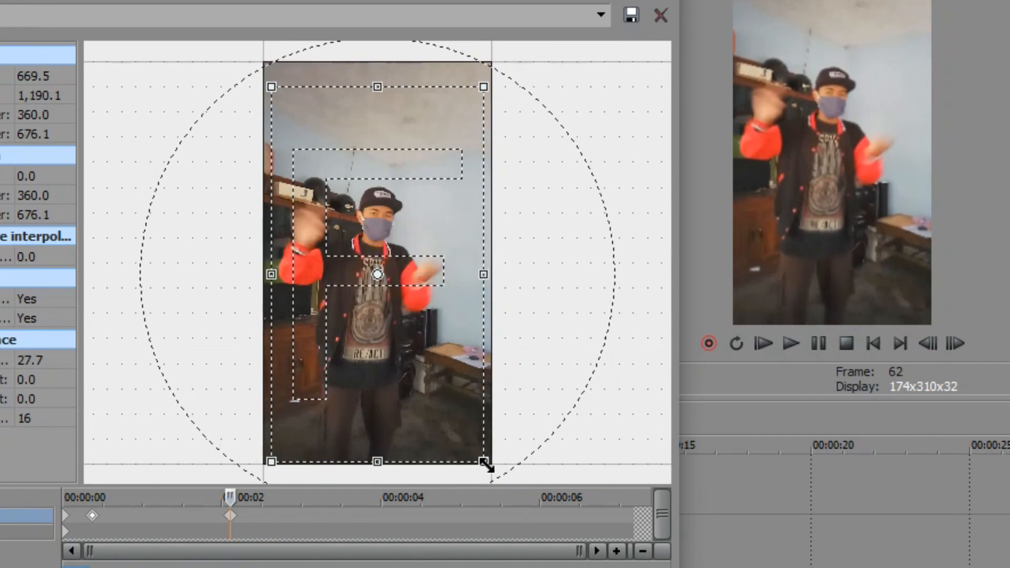
Close Event Pan/Crop and play the timeline from the start to check the zoom animation
left_click(661, 14)
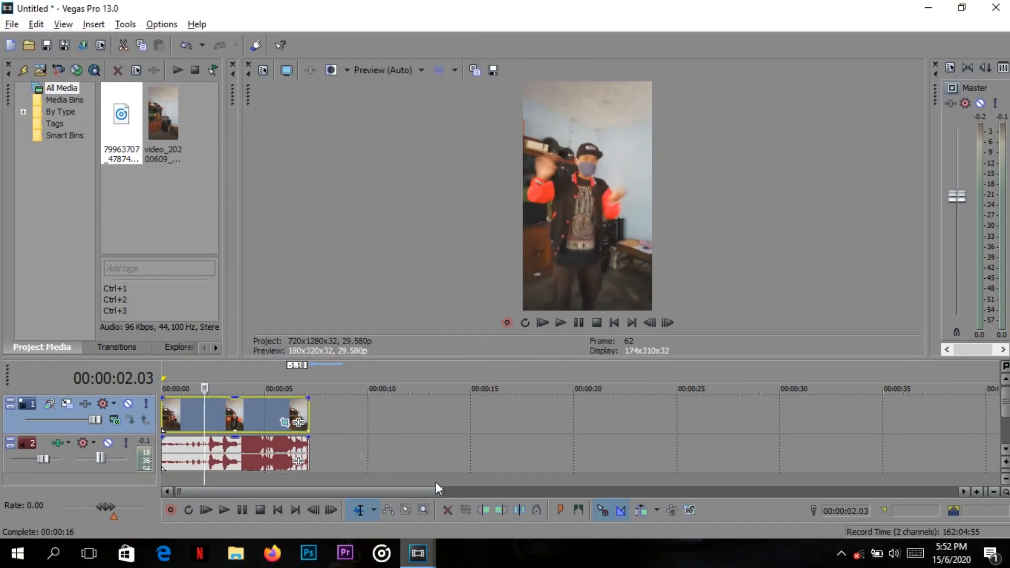
key("Home")
key("space")
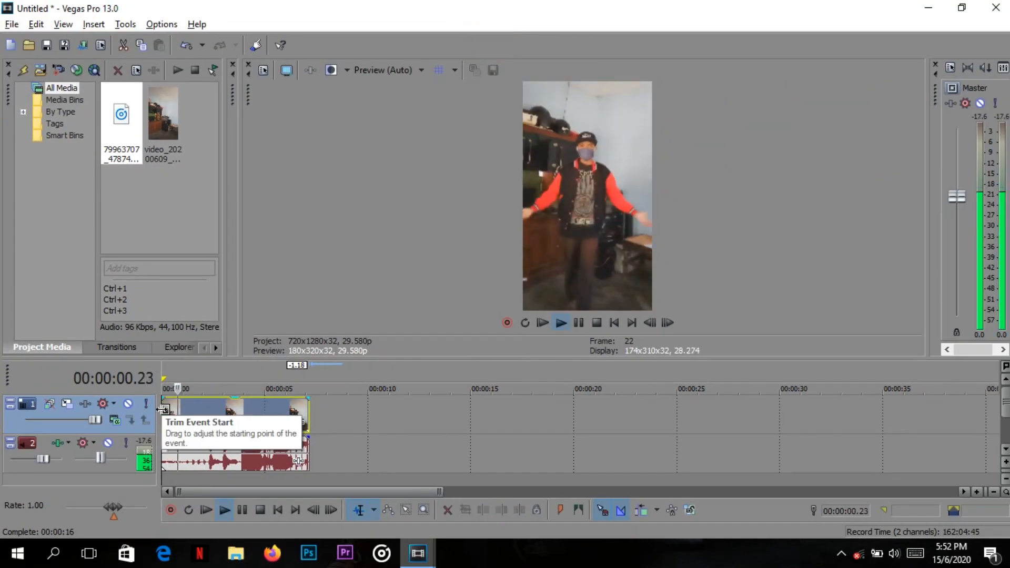
key("space")
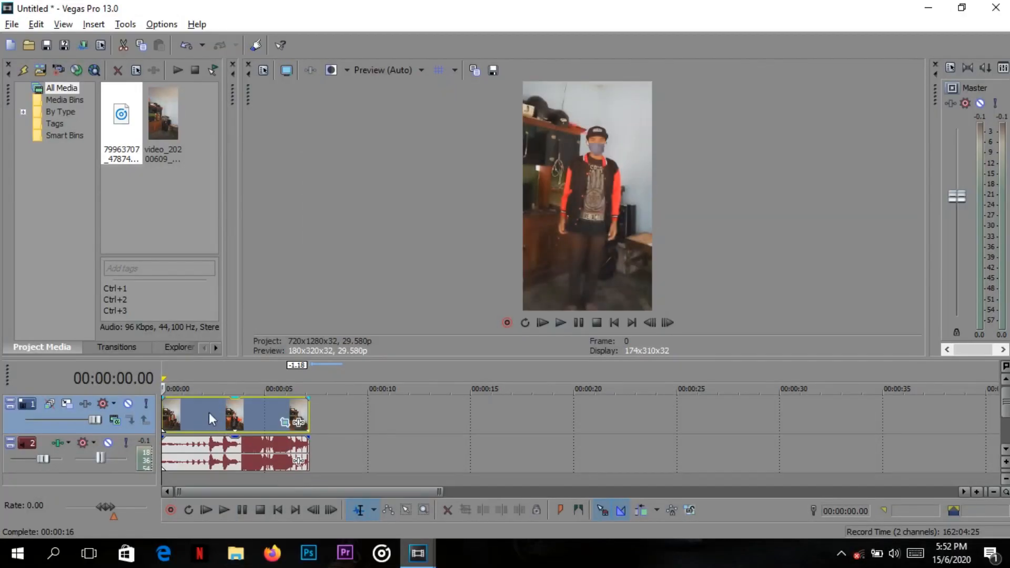
Reopen Event Pan/Crop and zoom in at 00:00:02.08 with a crop frame of about 517.8 × 920.6, centred at 313.1, 683.3
left_click(205, 415)
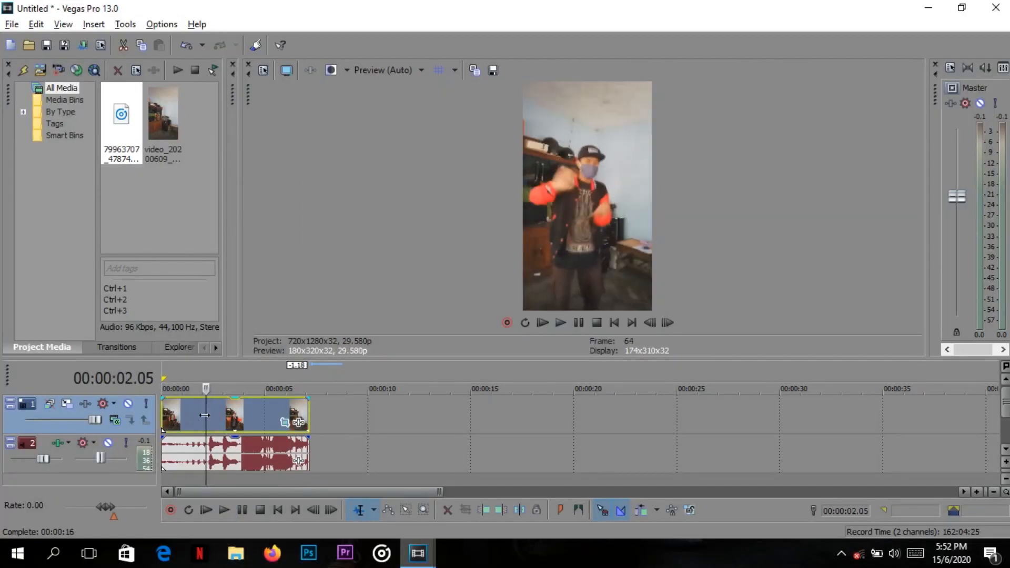
key("space")
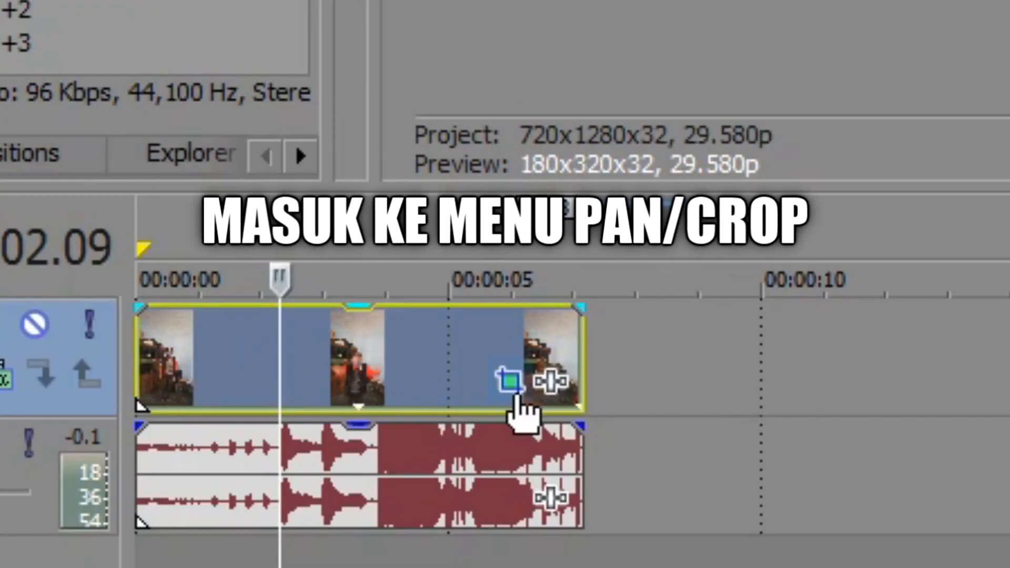
left_click(286, 423)
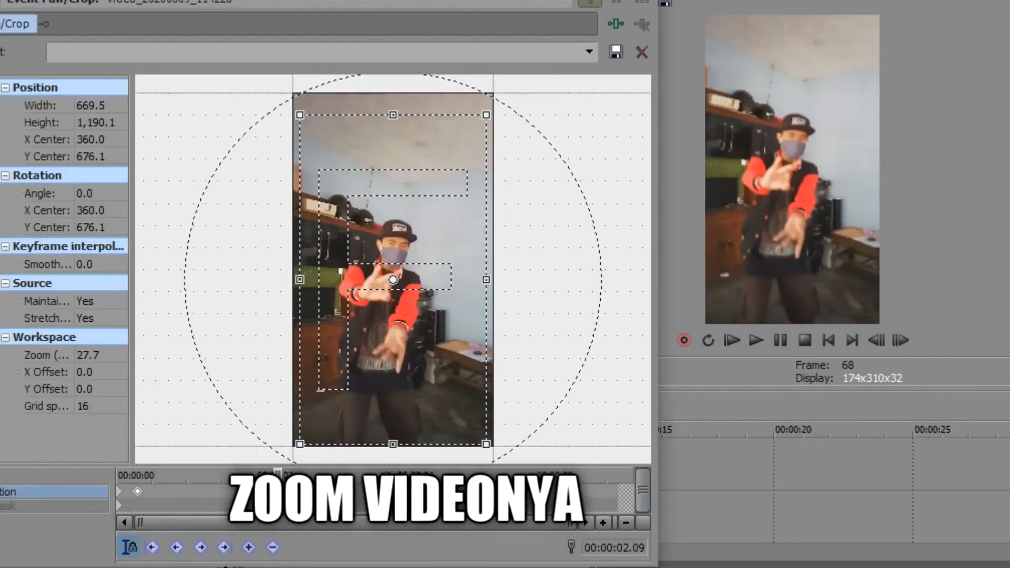
scroll(416, 474, "up", 5)
left_click_drag(488, 442, 467, 422)
left_click_drag(441, 370, 428, 372)
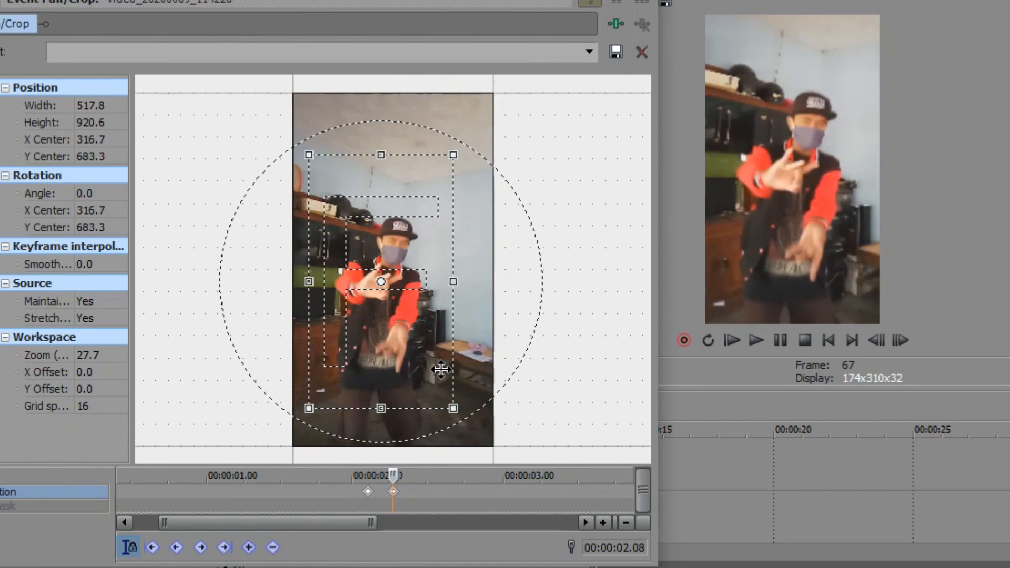
Step back and forth through the frames between the last two position keyframes to examine the zoom-in movement
scroll(359, 534, "up", 3)
scroll(358, 533, "up", 2)
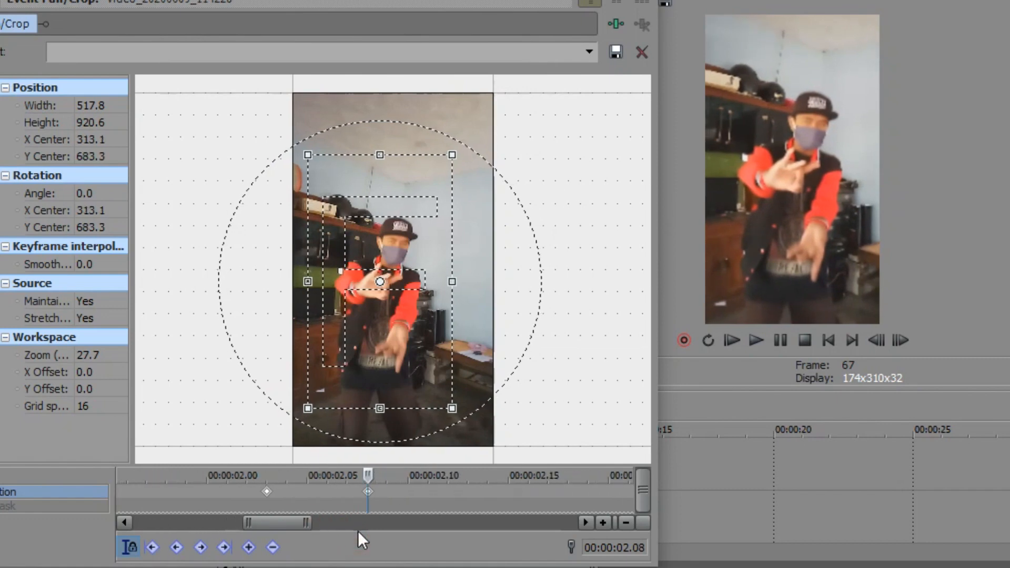
key("Left")
key("Left")
key("Left")
key("Left")
key("Left")
key("Right")
key("Right")
key("Right")
key("Right")
key("Right")
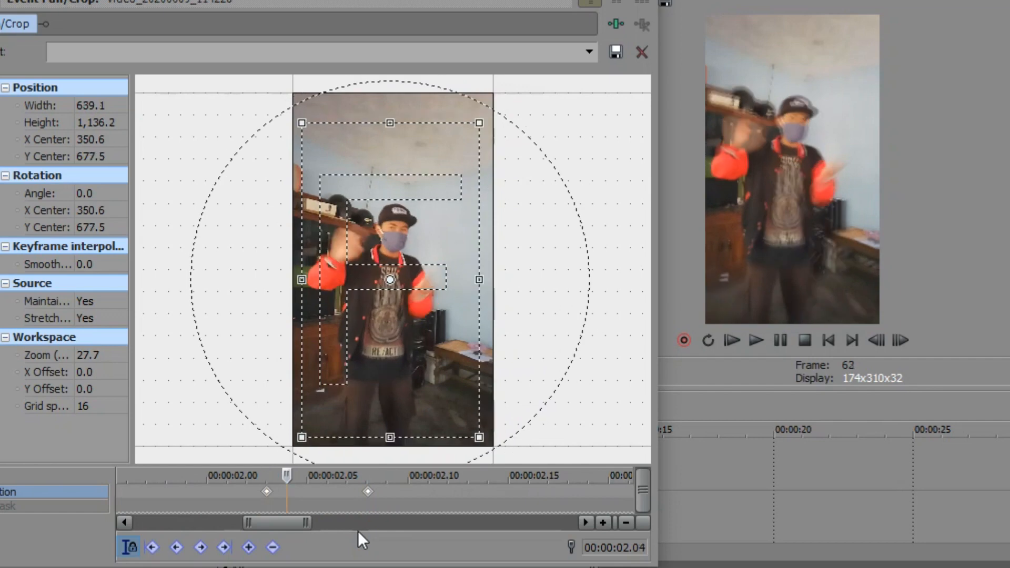
key("Left")
key("Left")
key("Left")
key("Left")
key("Left")
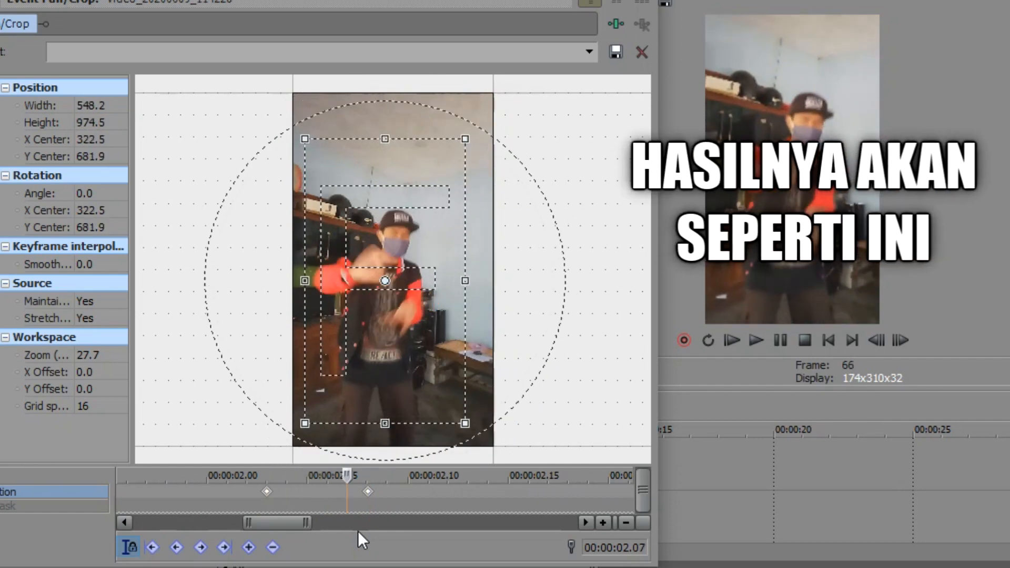
key("Right")
key("Right")
key("Right")
key("Right")
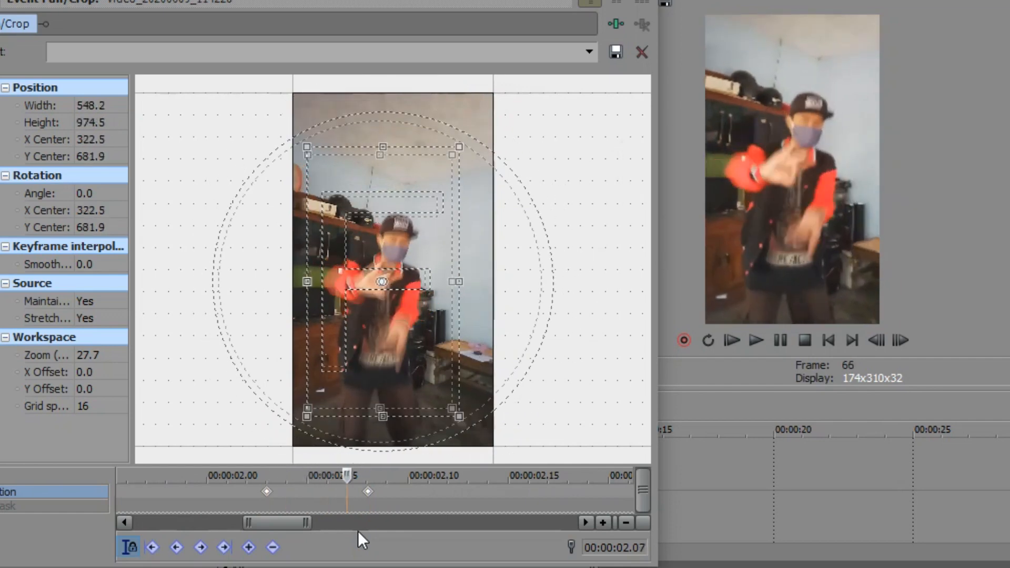
key("Left")
key("Left")
key("Left")
key("Left")
key("Right")
key("Right")
key("Right")
key("Right")
key("Right")
key("Right")
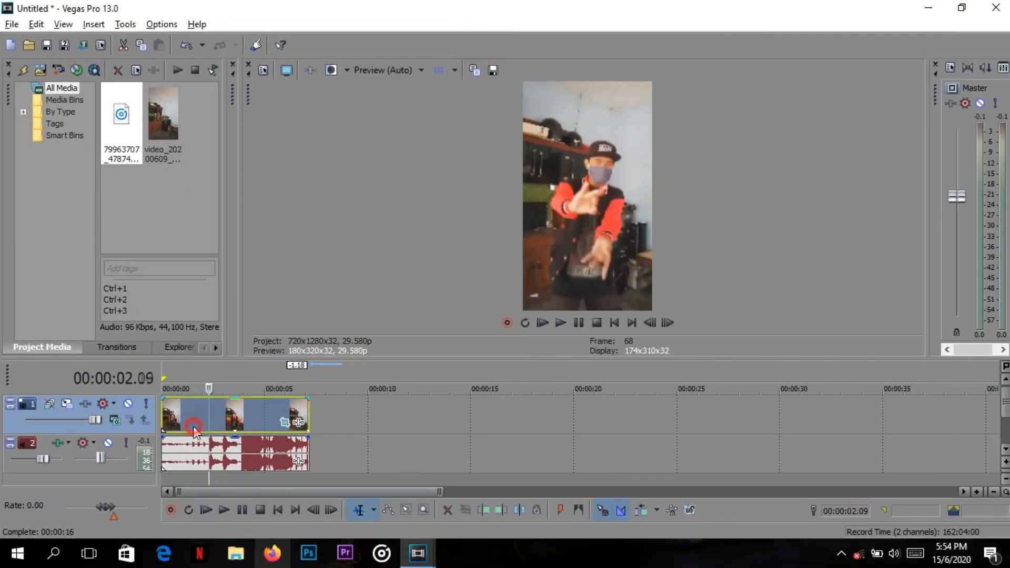
Play the timeline from around 00:00:01.16 to check the existing zoom animation
left_click(194, 426)
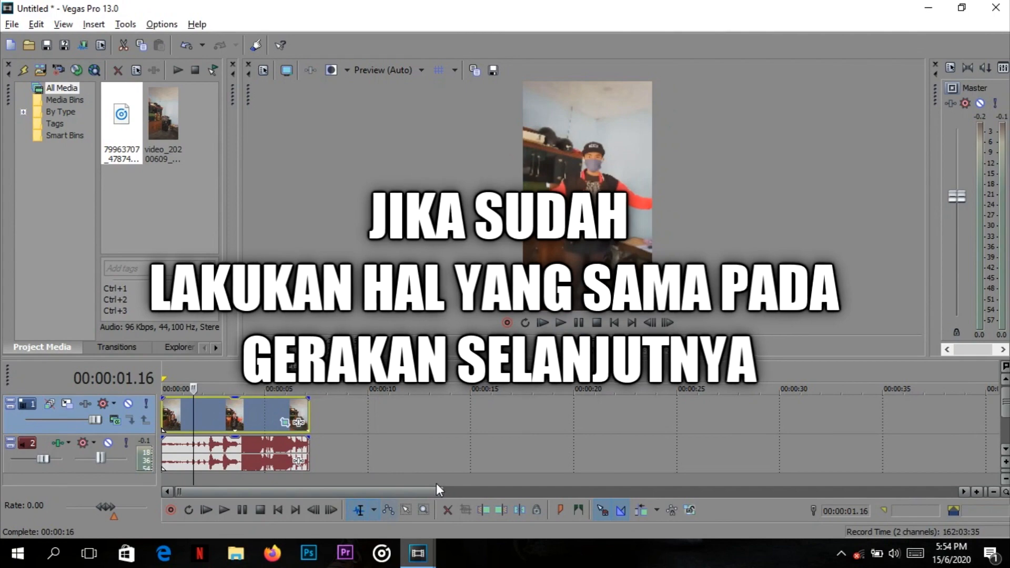
key("space")
key("space")
Reopen Event Pan/Crop for the dance video and add a position keyframe at 00:00:02.23
left_click(286, 422)
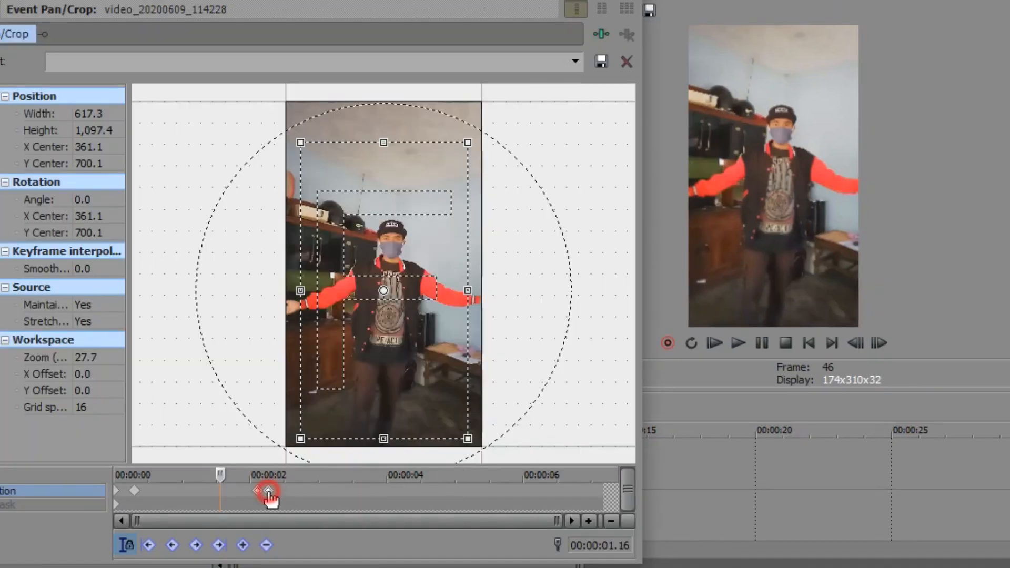
left_click(269, 492)
scroll(271, 501, "up", 2)
key("space")
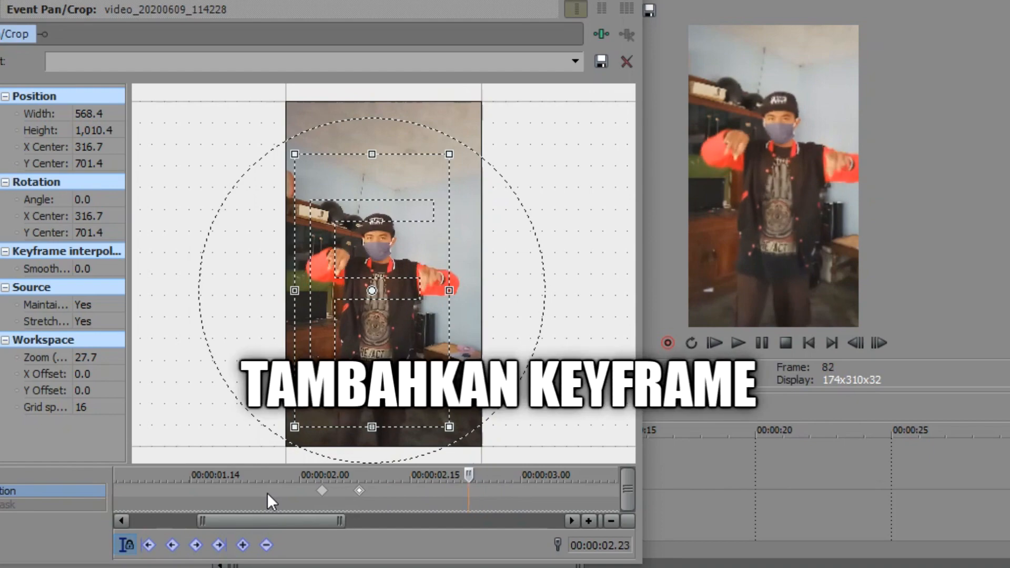
left_click(243, 547)
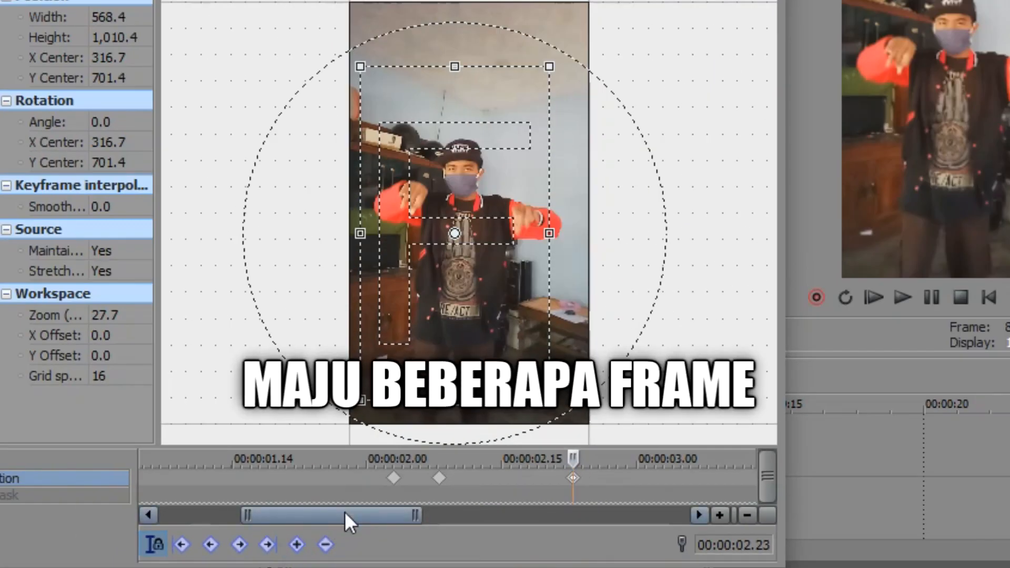
Advance to 00:00:02.29 and shrink the crop frame to about 503.4 × 894.9, with its X centre at 313.1
key("Right")
key("Right")
key("Right")
key("Right")
key("Right")
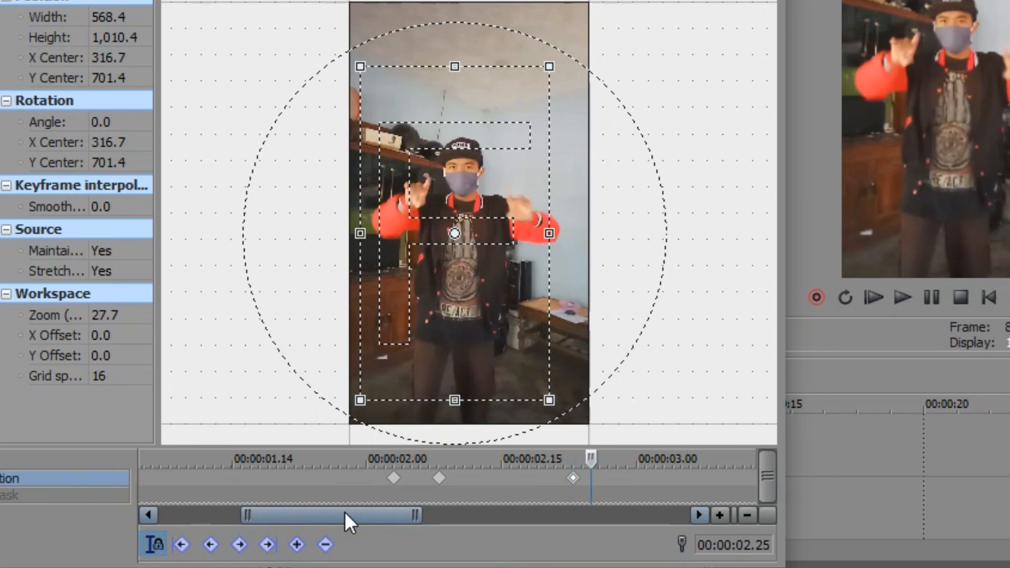
key("Right")
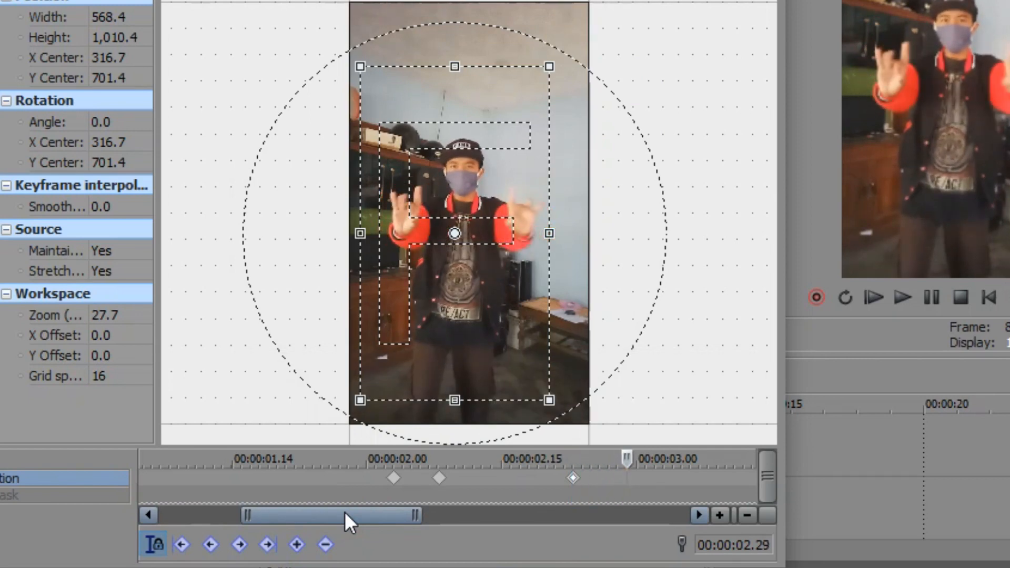
left_click_drag(549, 399, 537, 381)
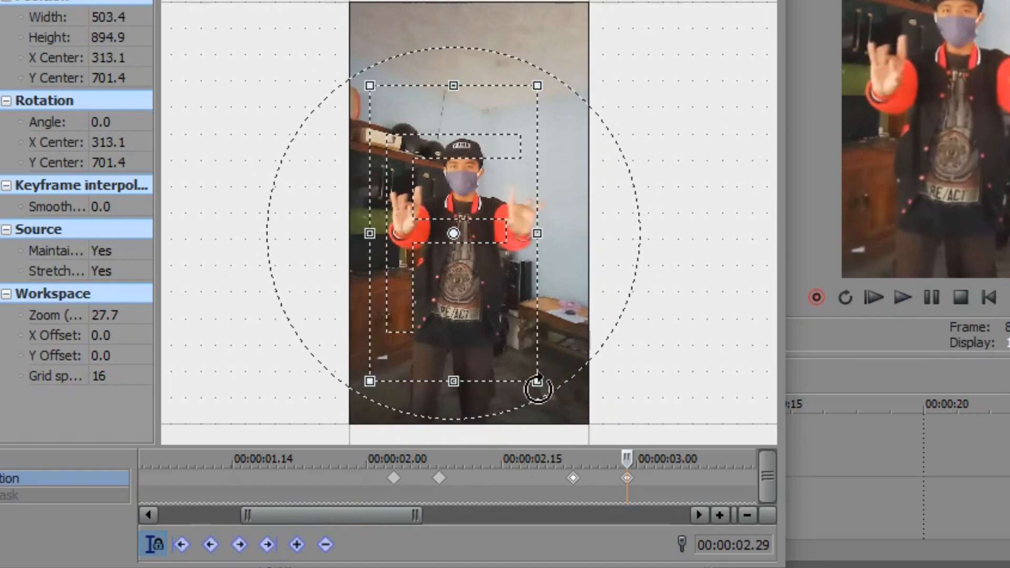
Shift the crop frame at 00:00:02.29 so its centre is at 341.9, 676.1
key("Right")
key("Right")
key("Right")
key("Right")
key("Right")
key("Right")
key("Right")
key("Right")
key("Up")
key("Up")
key("Up")
key("Up")
key("Up")
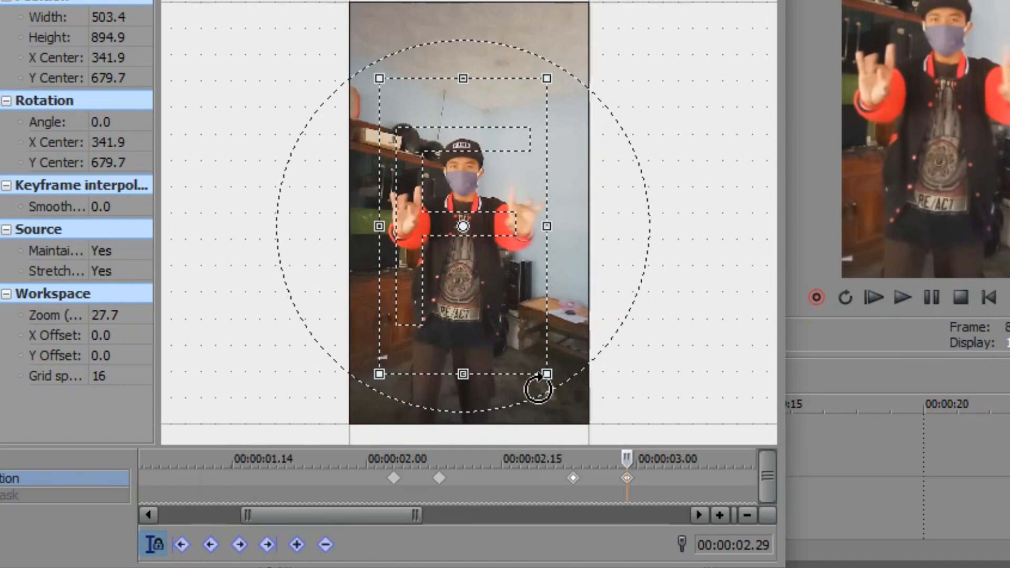
key("Up")
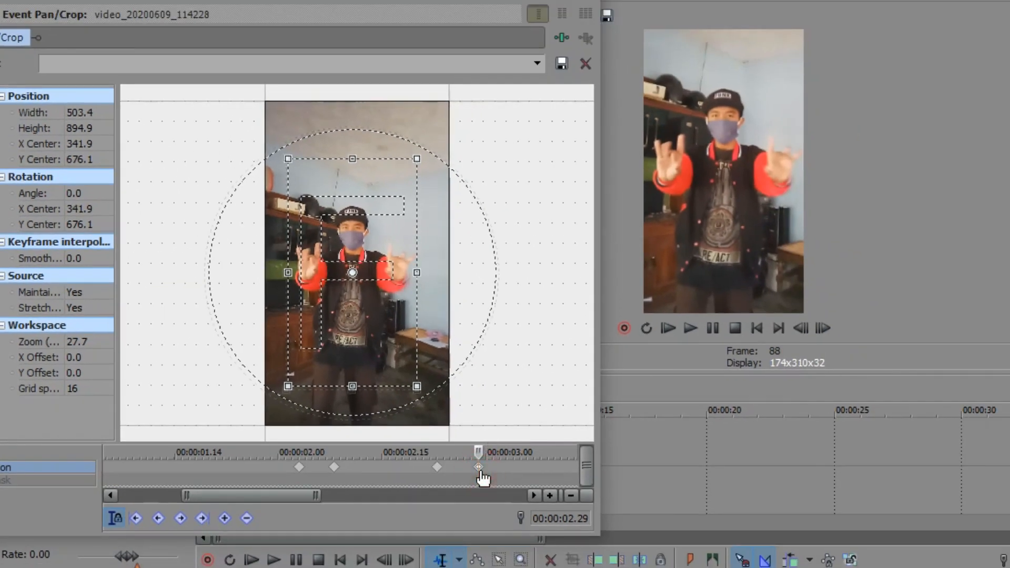
Step back through the frames before 00:00:02.29 and play the section to examine the new zoom-in
key("Left")
key("Left")
key("Left")
key("Left")
key("Left")
key("Left")
key("Left")
key("Left")
key("Left")
key("Left")
key("Left")
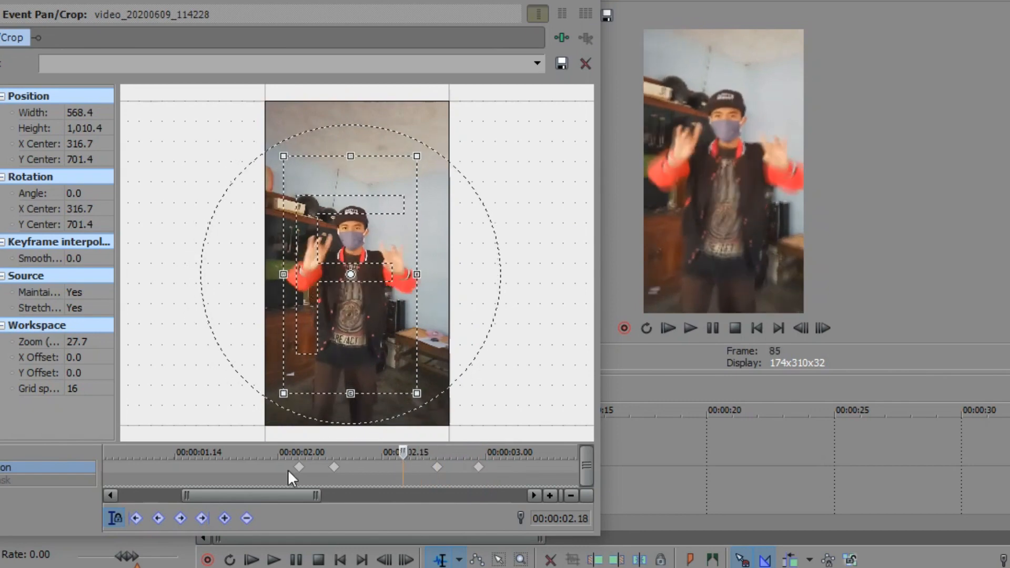
key("space")
Move the last position keyframe slightly earlier and shrink its crop frame to about 474.5 × 843.6
left_click_drag(481, 467, 473, 468)
left_click_drag(416, 378, 409, 377)
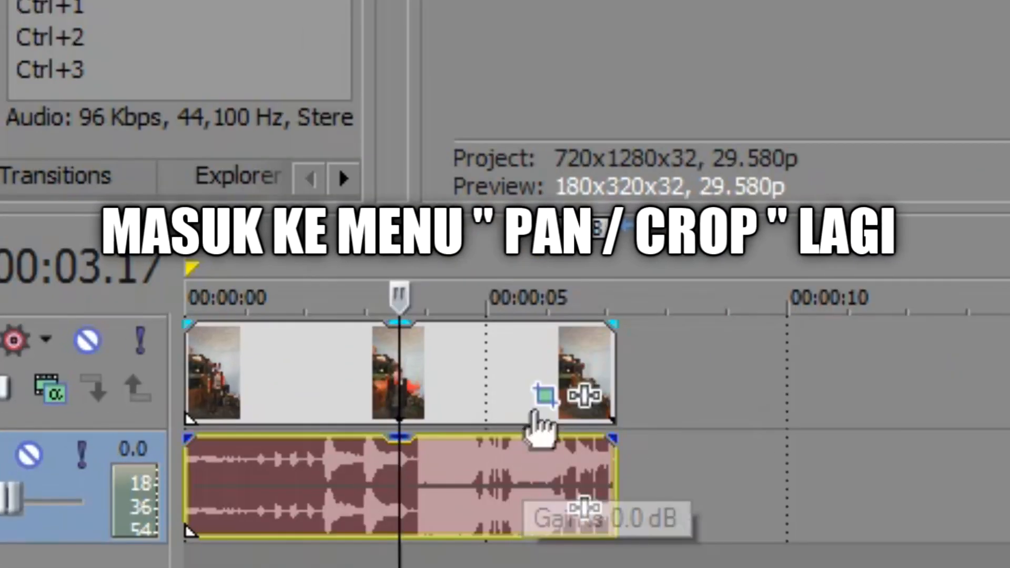
Reopen Event Pan/Crop at 00:00:03.17 and add a position keyframe there
left_click(545, 397)
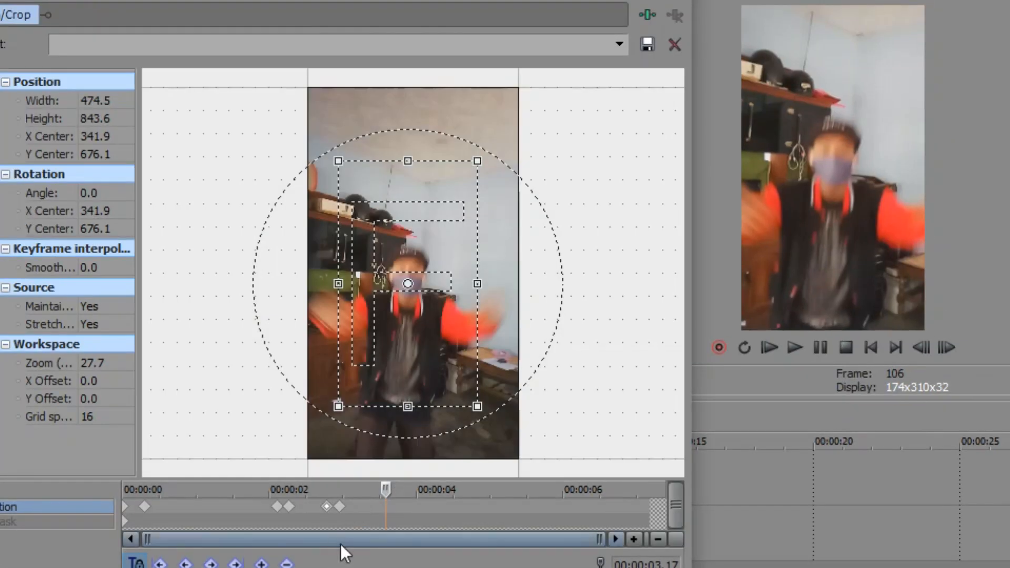
scroll(340, 545, "up", 10)
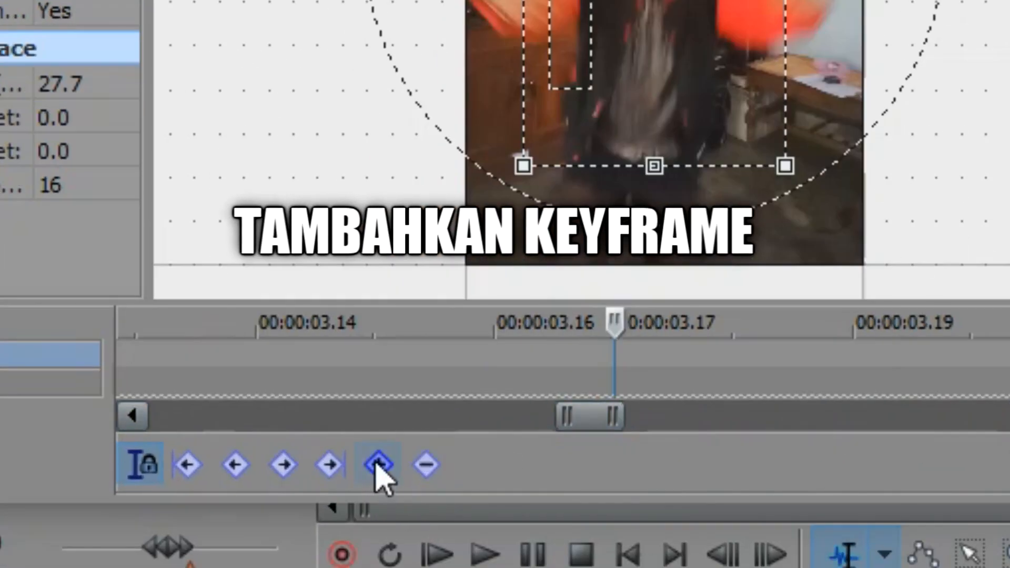
left_click(377, 465)
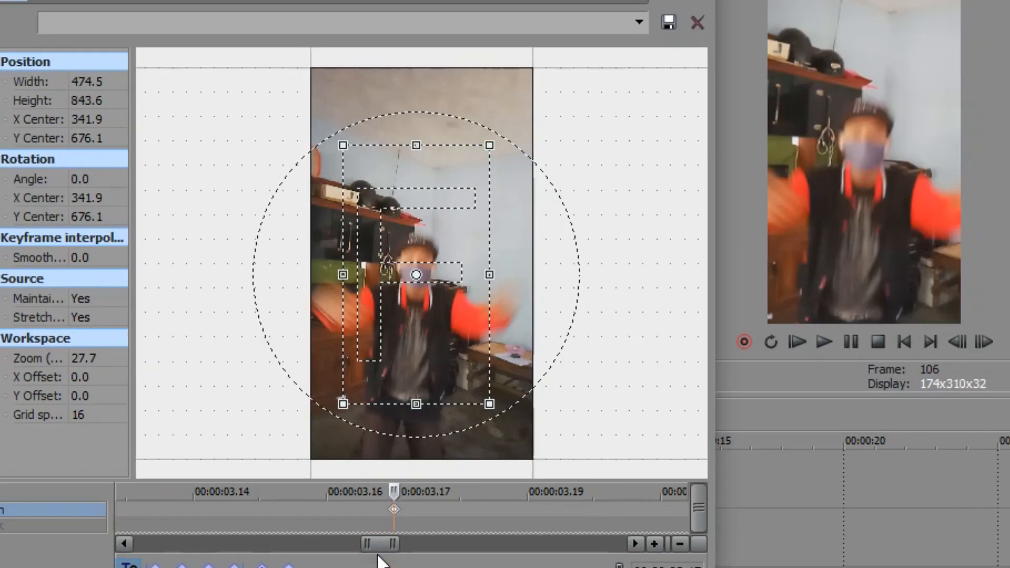
Advance to 00:00:03.23 and restore the crop frame to the full 720 × 1,280 picture
key("Right")
key("Right")
key("Right")
key("Right")
key("Right")
key("Right")
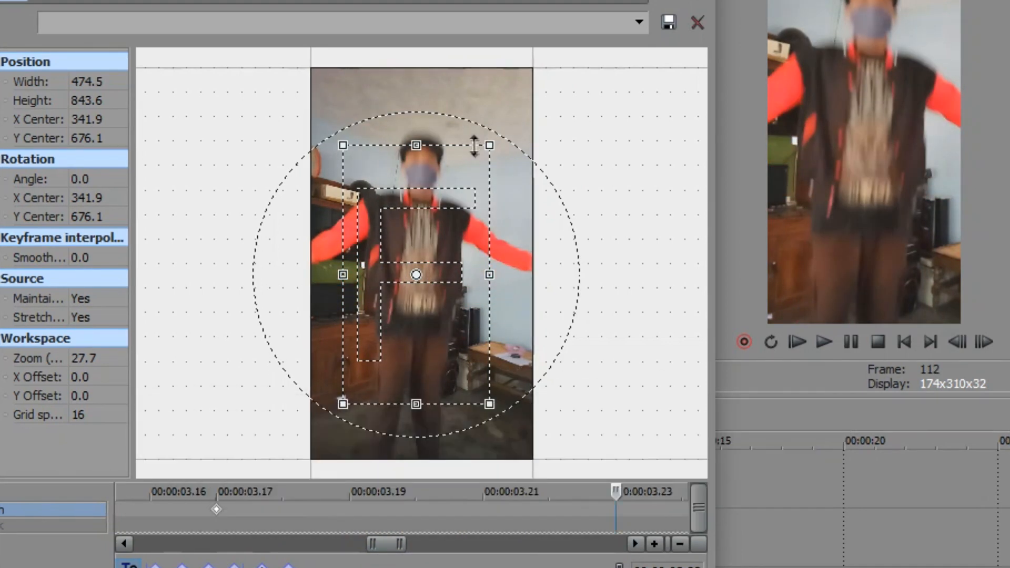
right_click(458, 185)
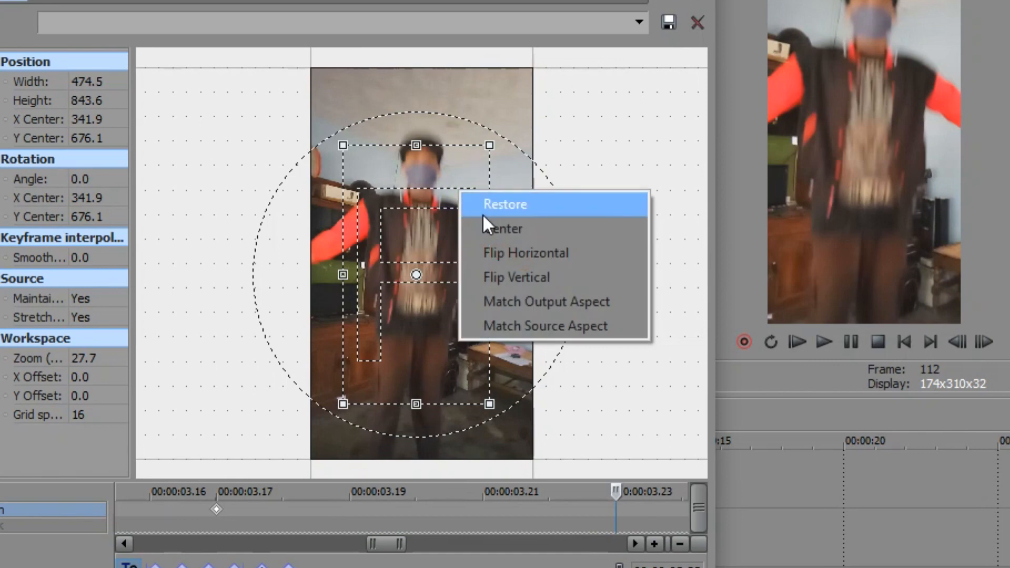
left_click(483, 213)
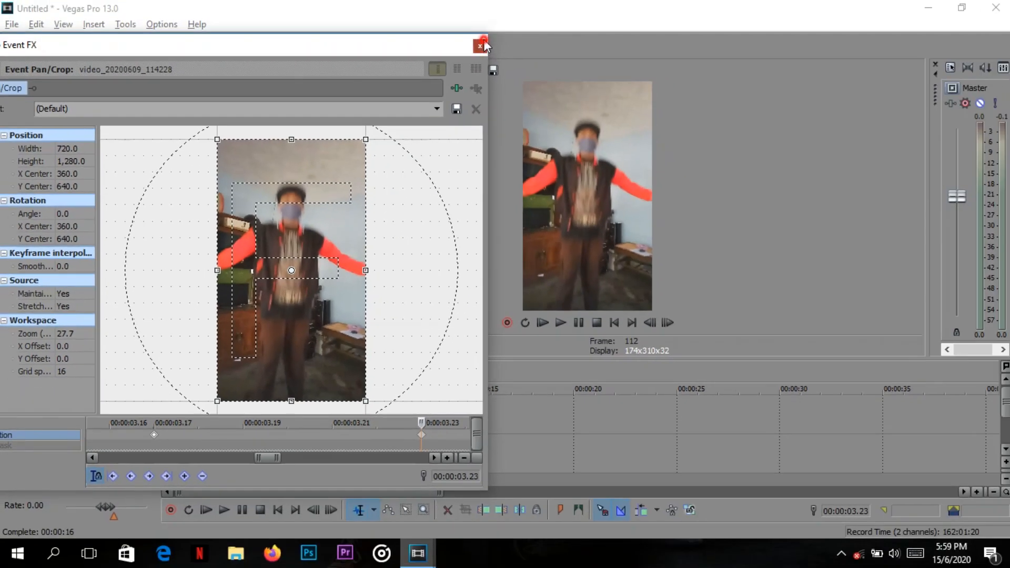
Close Event Pan/Crop and play the timeline repeatedly around 00:00:03 to check the zoom-out
left_click(478, 16)
left_click(220, 419)
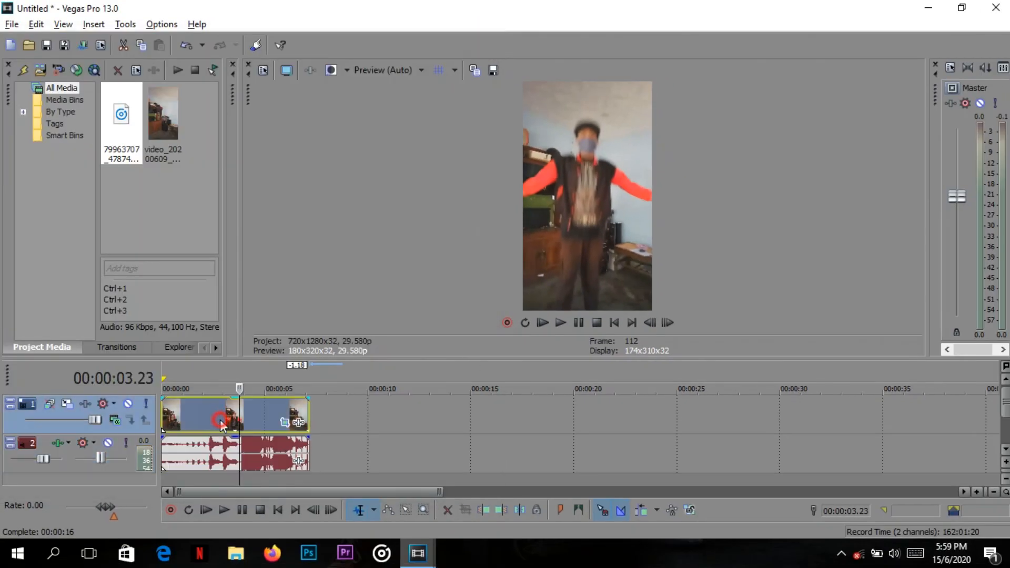
key("space")
key("space")
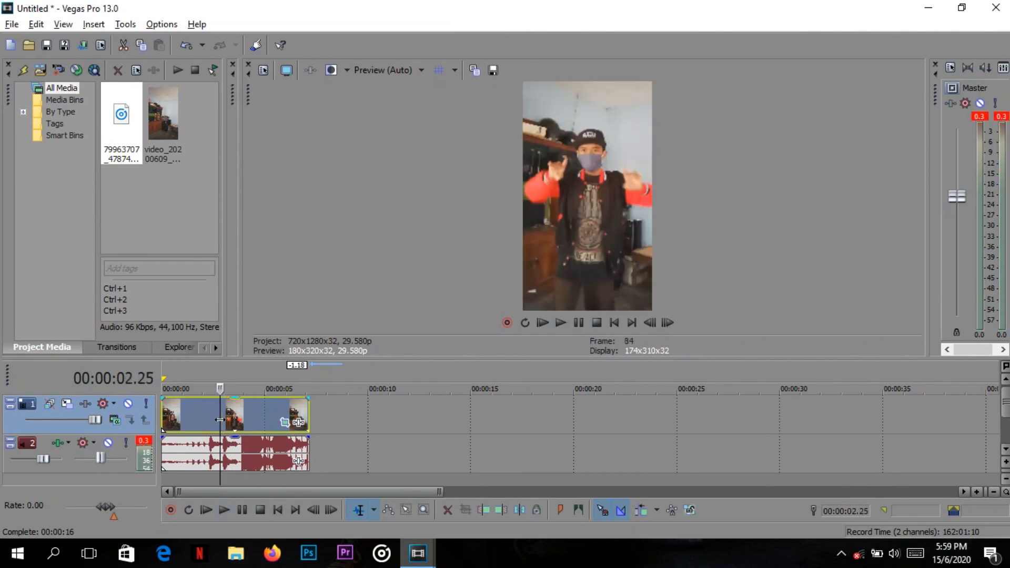
left_click(227, 422)
key("space")
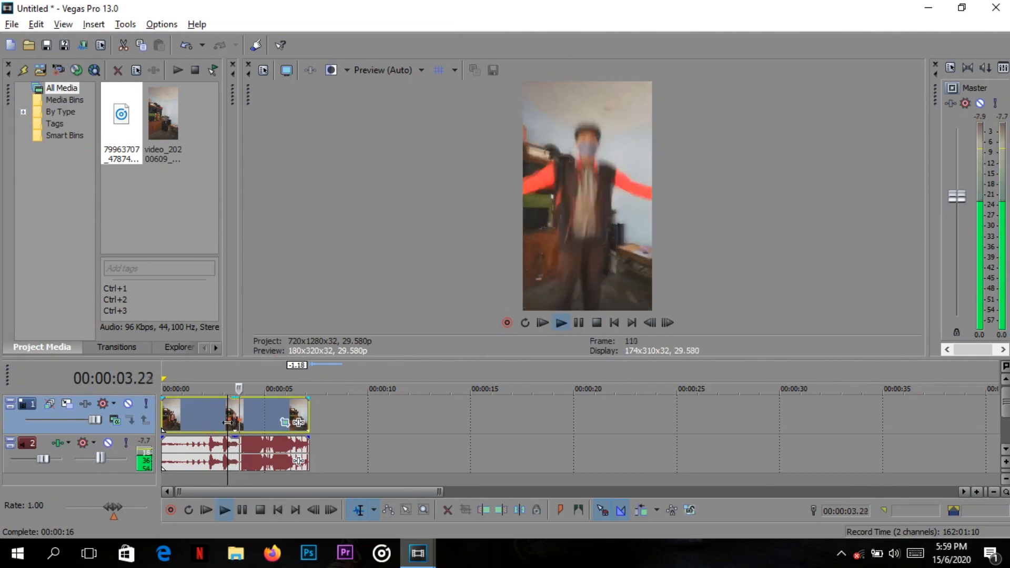
key("space")
key("space")
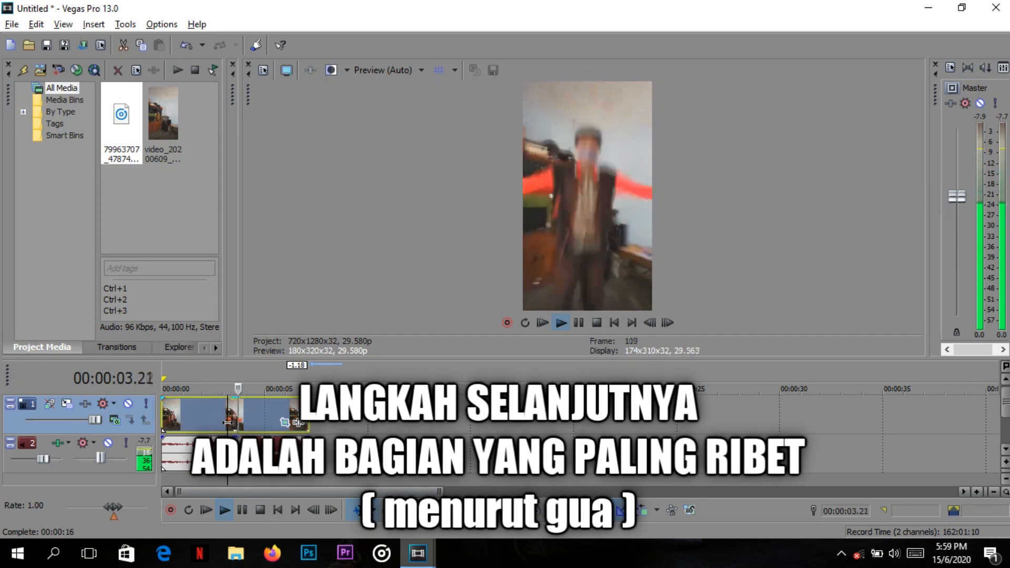
key("space")
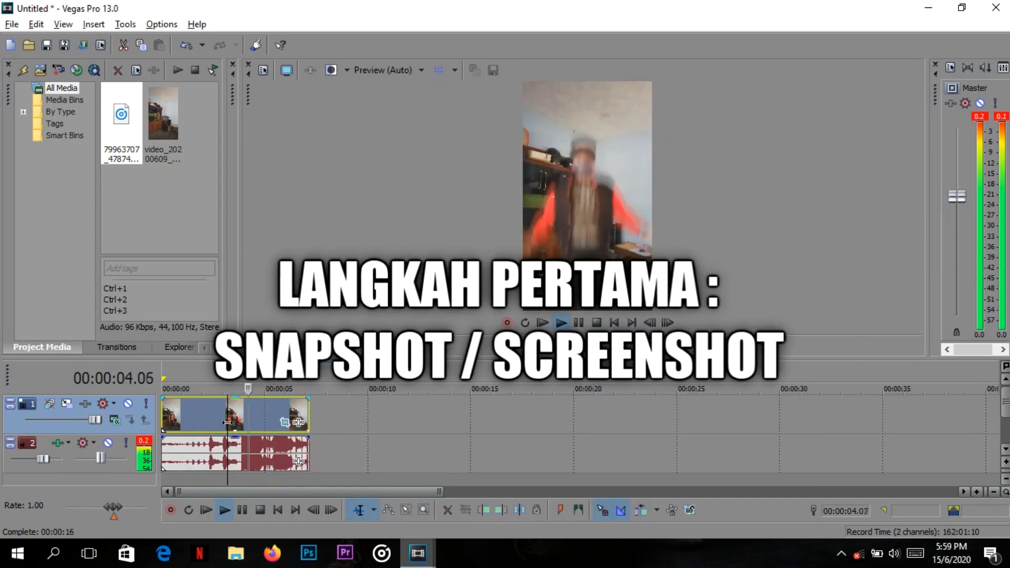
key("space")
Save a snapshot of the preview frame at 00:00:03.28 as the JPEG file Image69
left_click(196, 420)
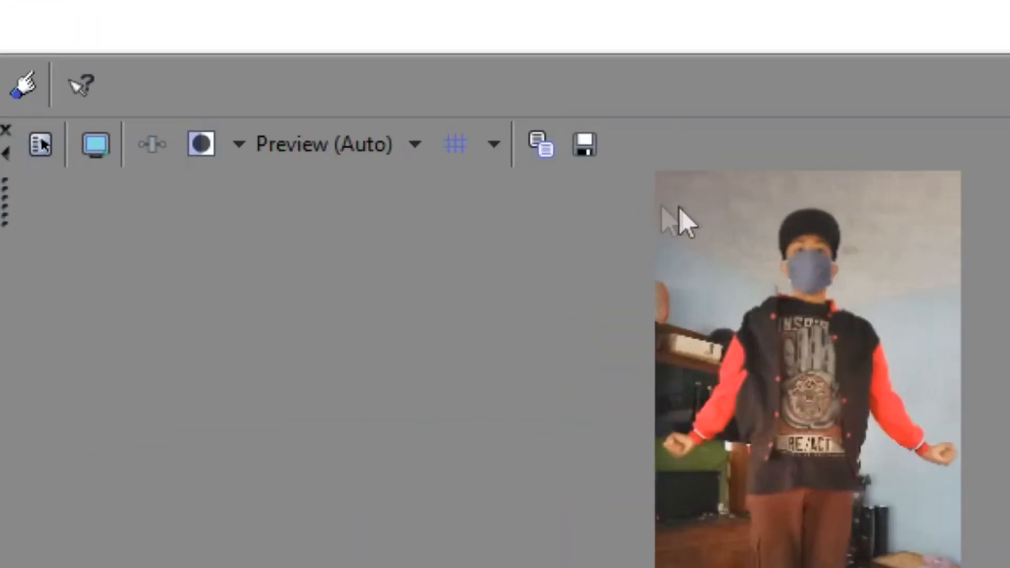
left_click(587, 157)
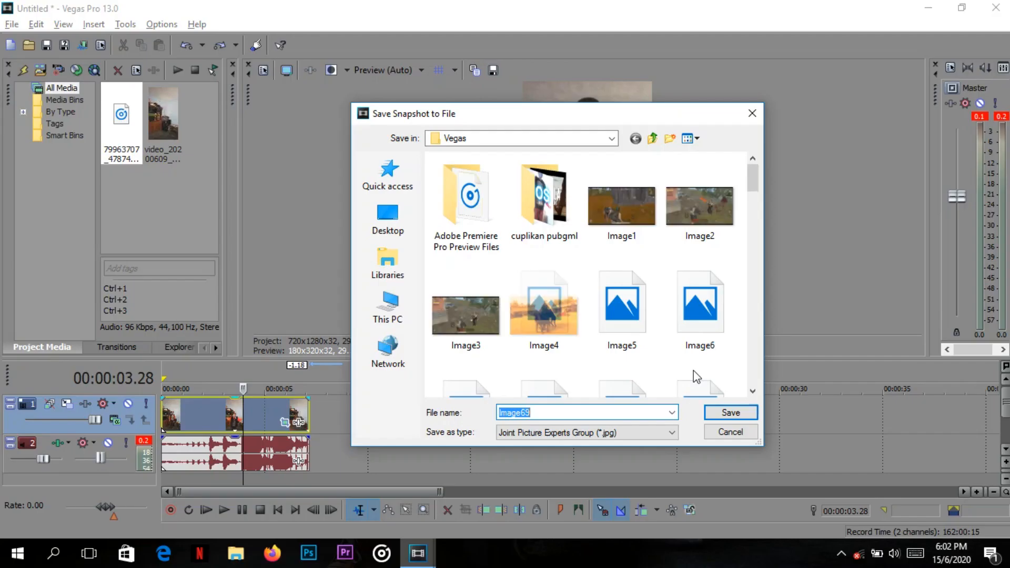
key("Return")
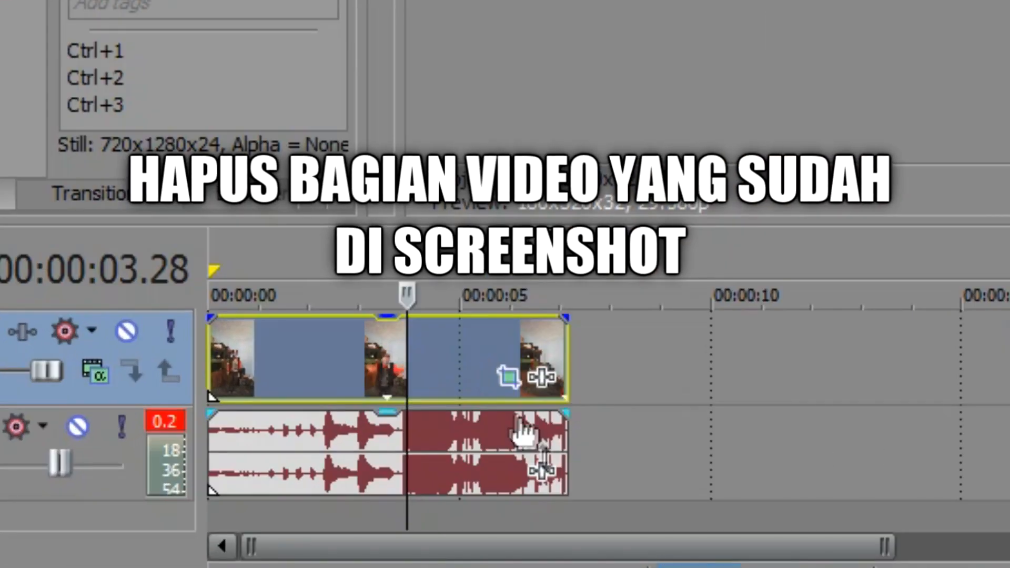
Split the video at 00:00:03.28, delete its second part and place Image69.jpg in the gap
left_click(435, 379)
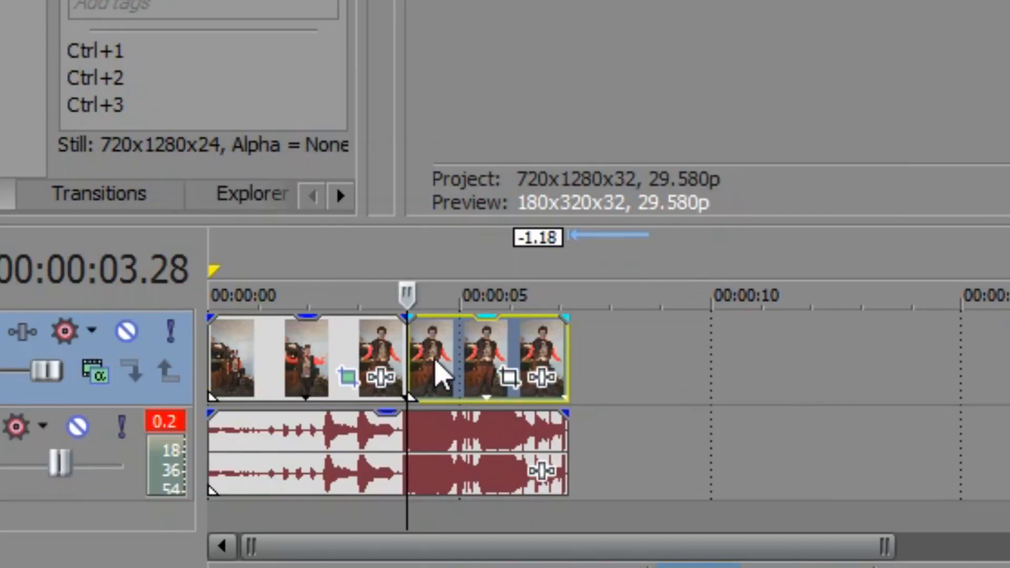
key("Delete")
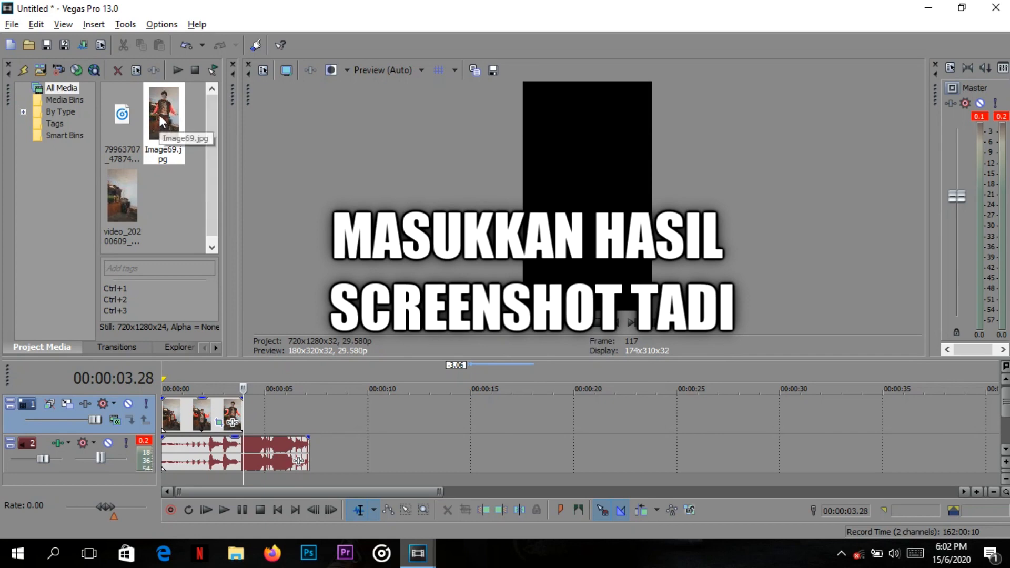
left_click_drag(161, 120, 253, 413)
Play across the cut from video to still image, then return to the start of the still
left_click(210, 409)
key("space")
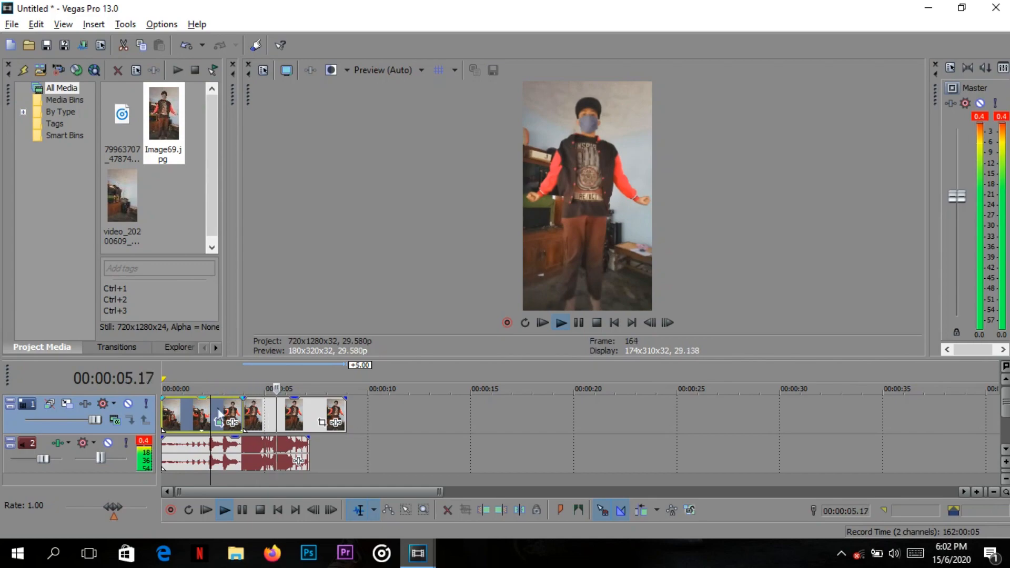
left_click(247, 418)
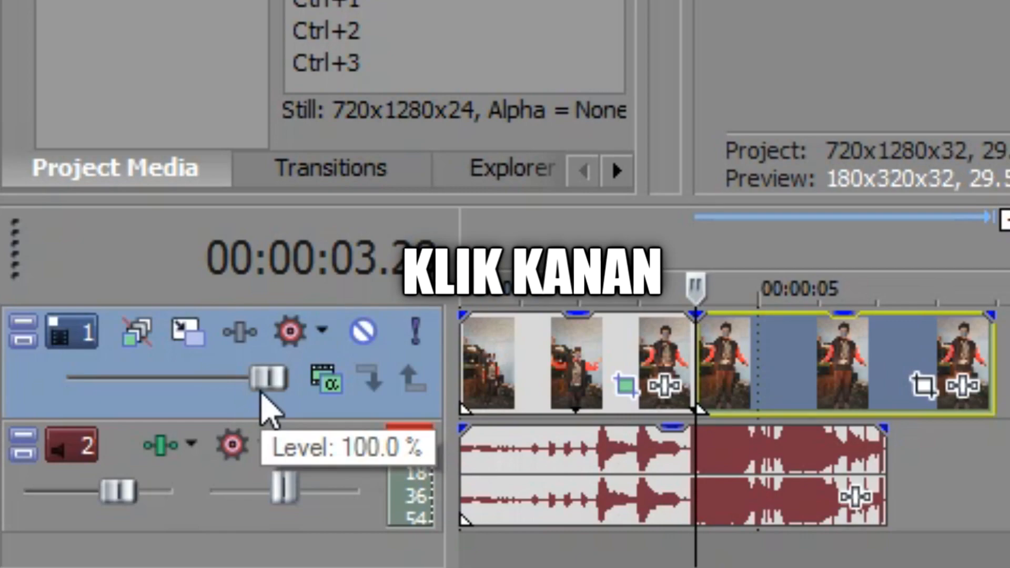
Insert two video tracks above the dance video and copy the Image69 still onto both at 00:00:03.28
right_click(81, 425)
left_click(458, 86)
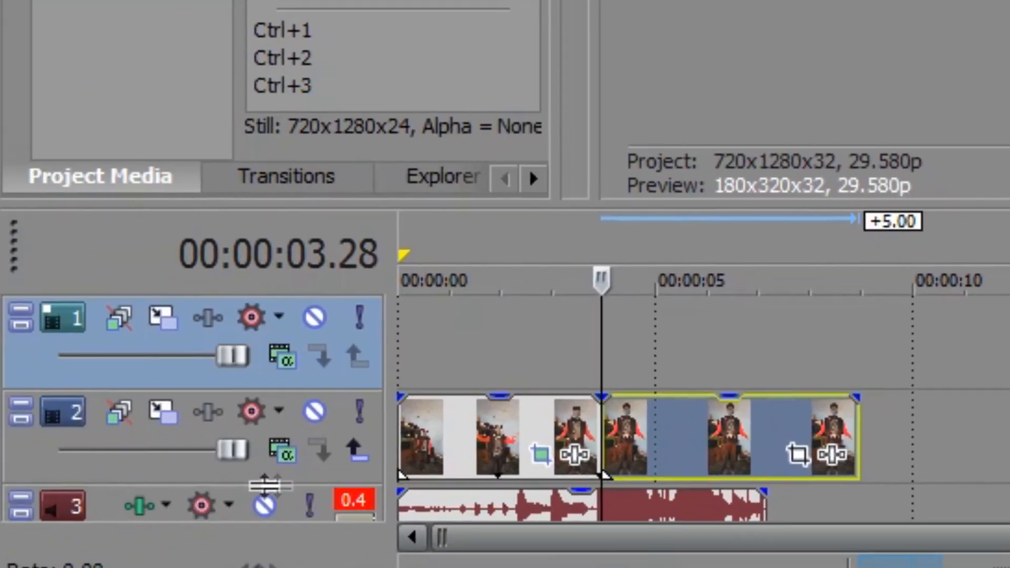
right_click(6, 486)
left_click(401, 85)
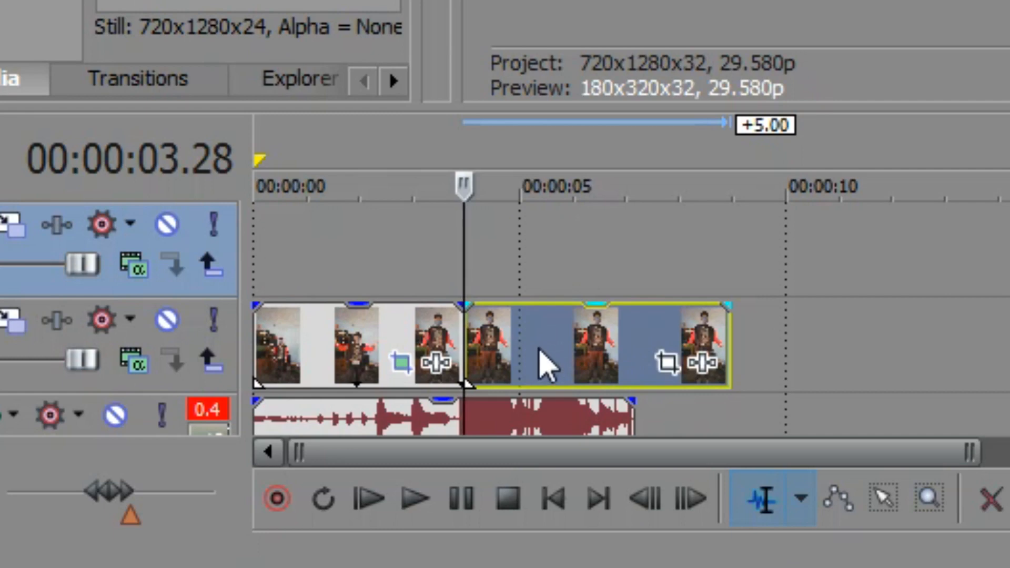
left_click_drag(539, 351, 539, 290)
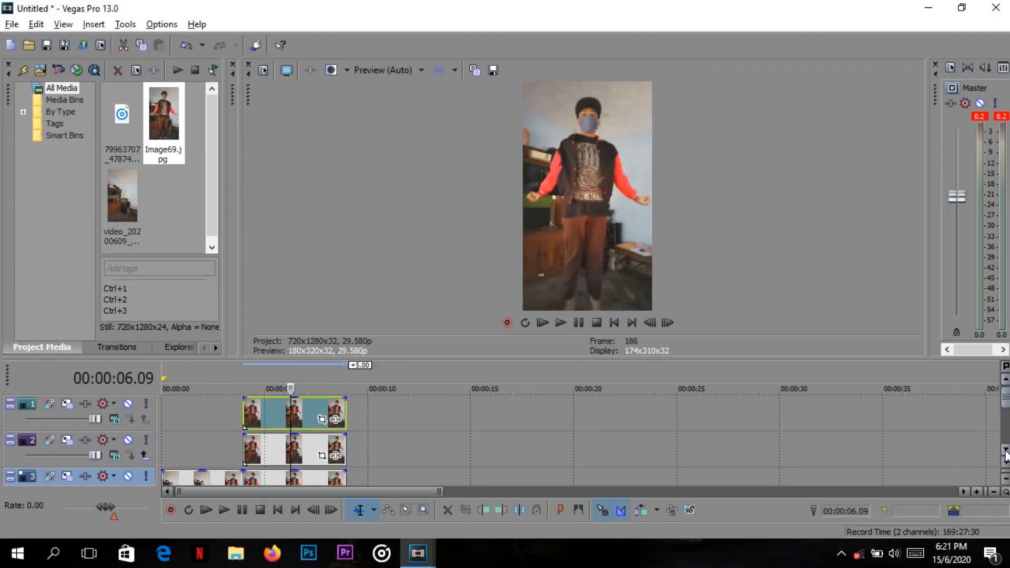
left_click(1005, 451)
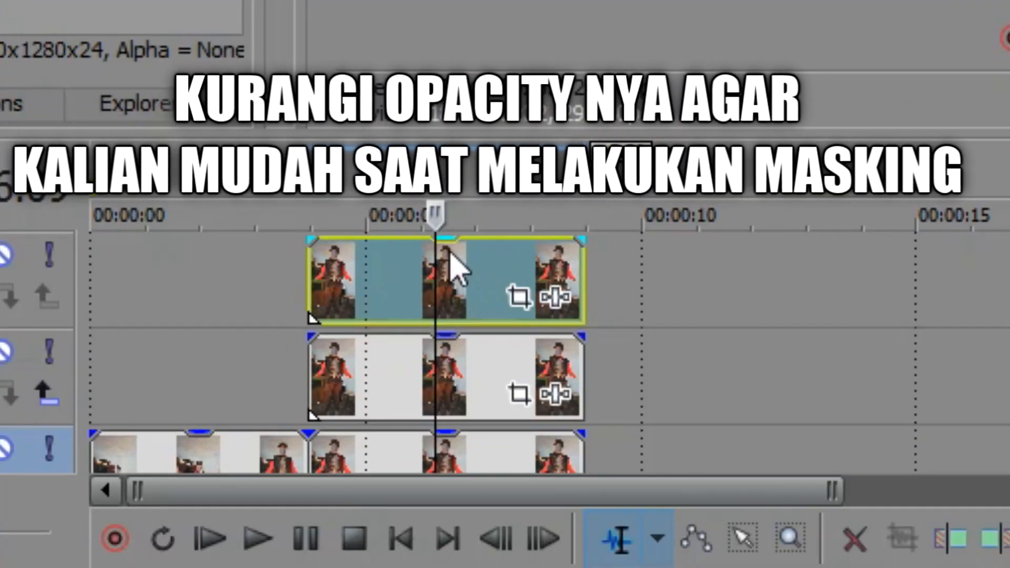
Lower the opacity of the still-image events on the two upper tracks to nearly 0%
left_click_drag(451, 252, 444, 321)
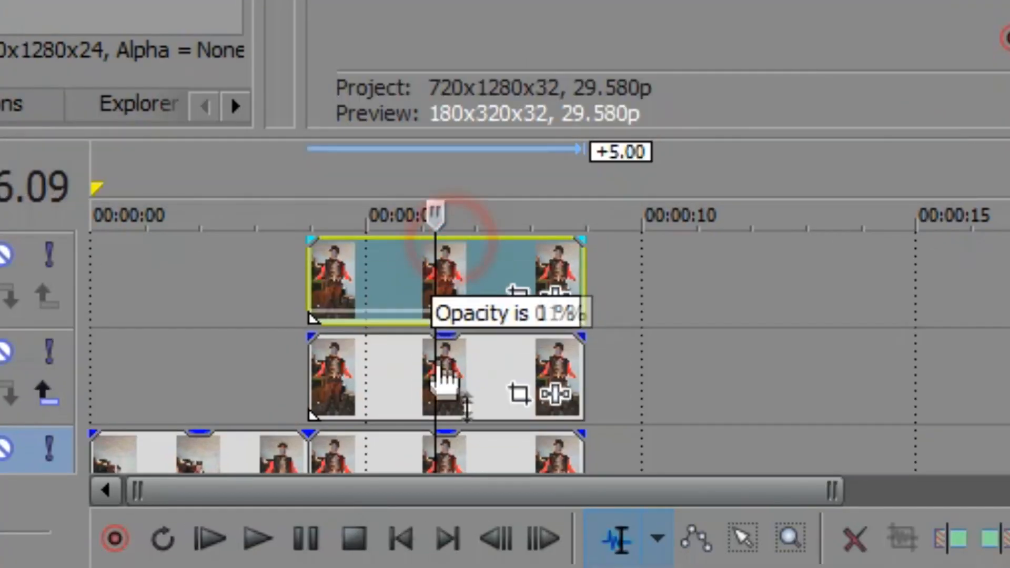
left_click(444, 337)
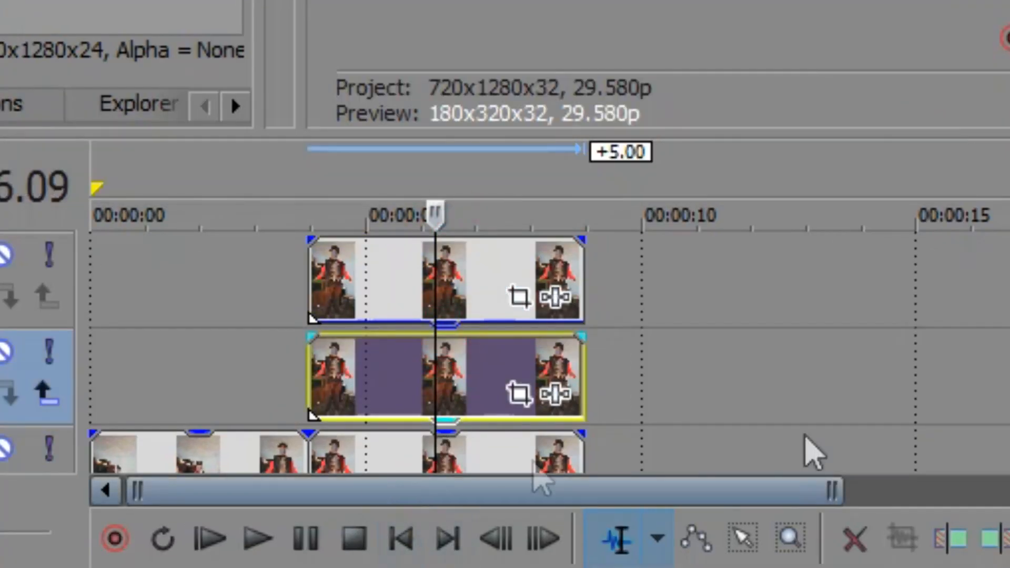
Open Pan/Crop for the Image69 still beside the dance video, enable Mask and ready the Anchor Creation Tool on the enlarged head
scroll(337, 379, "down", 1)
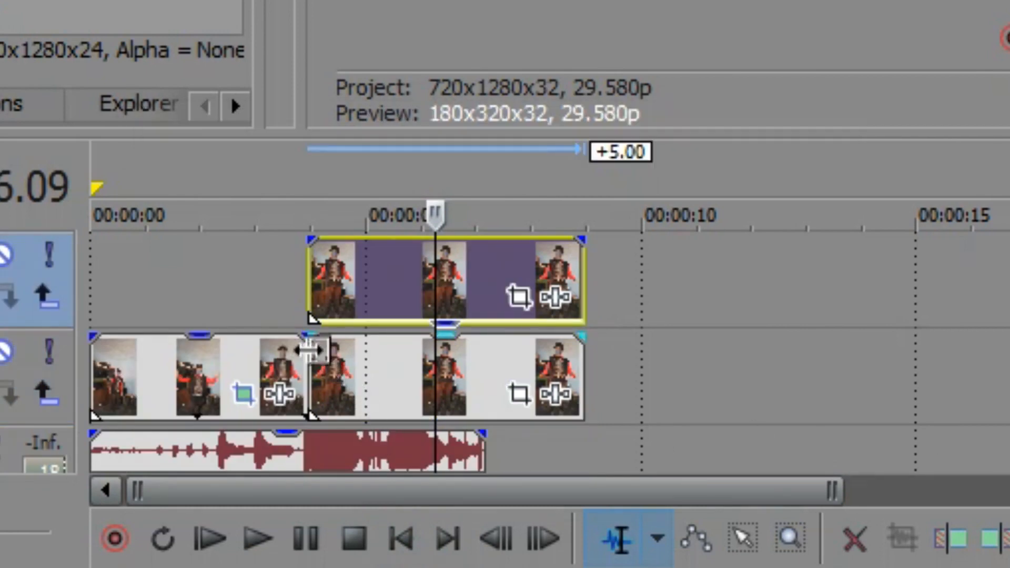
left_click(315, 363)
left_click(519, 397)
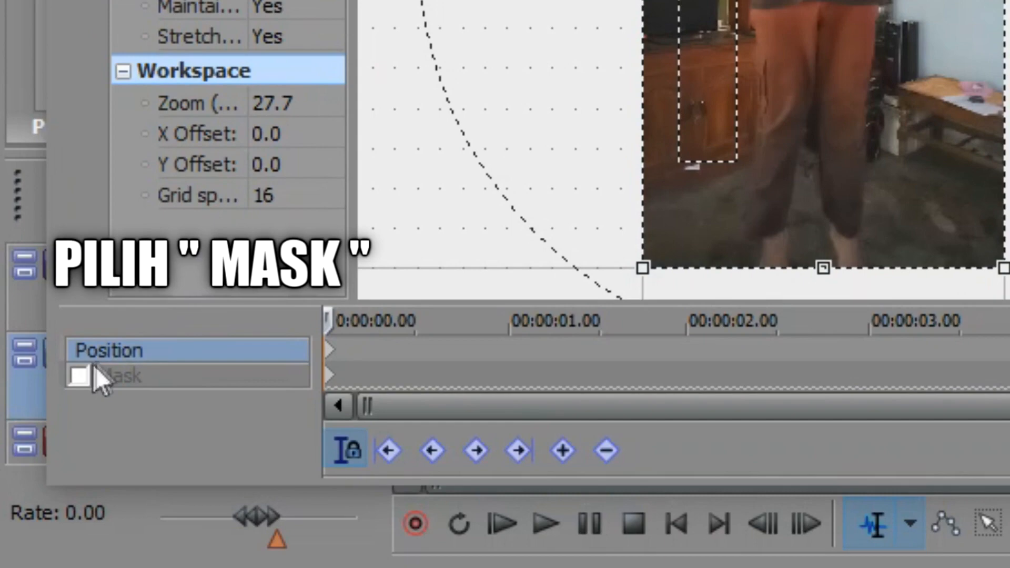
left_click(45, 510)
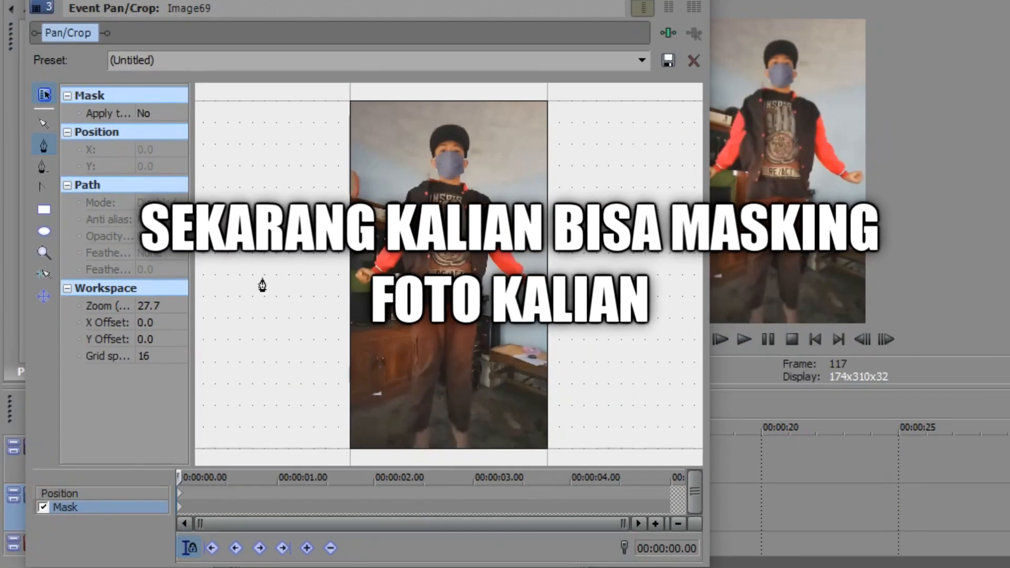
left_click(44, 253)
left_click(451, 169)
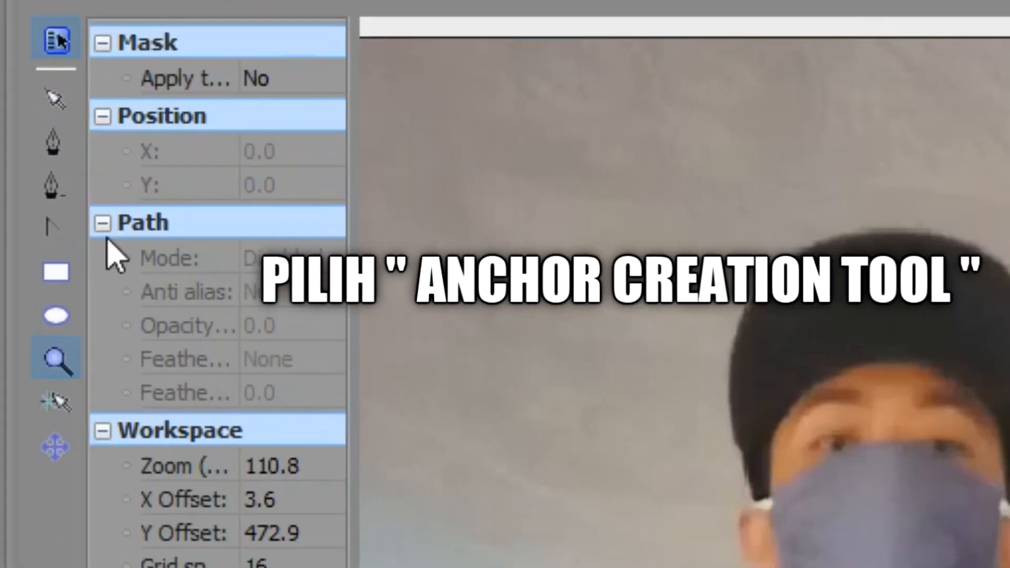
left_click(40, 146)
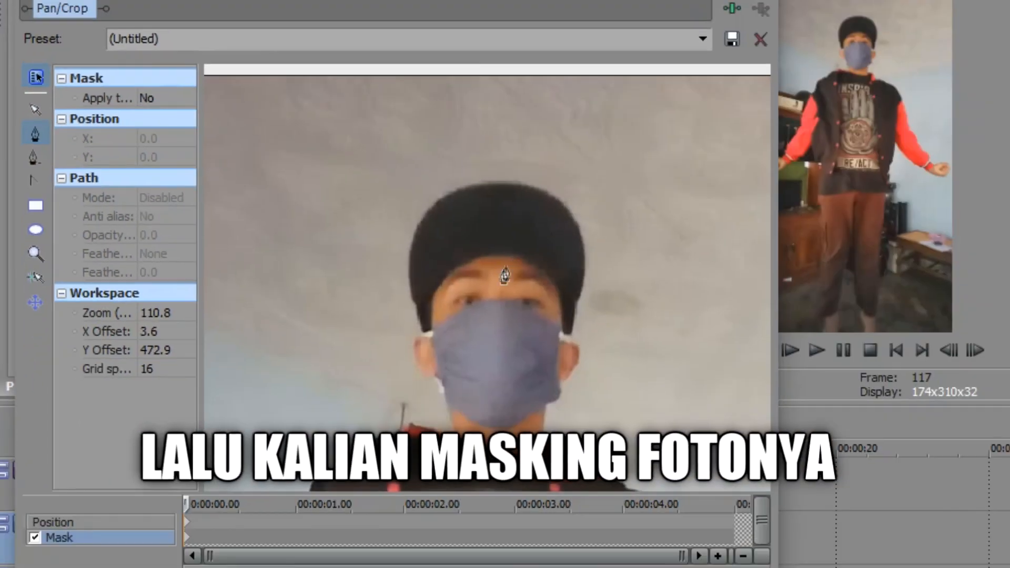
Start the mask path with anchors around the black cap, curving the outline over its crown
left_click(411, 300)
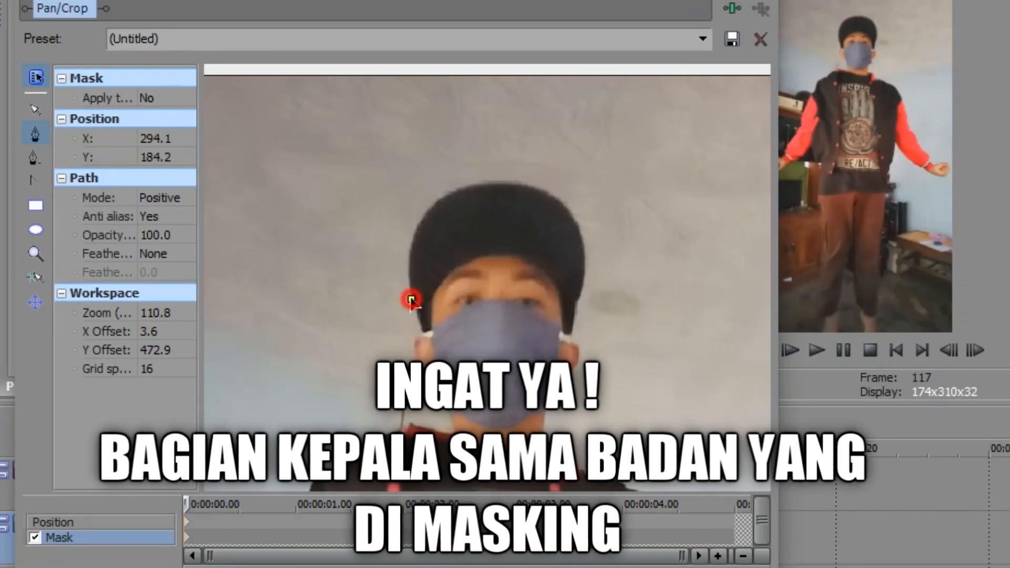
left_click(579, 300)
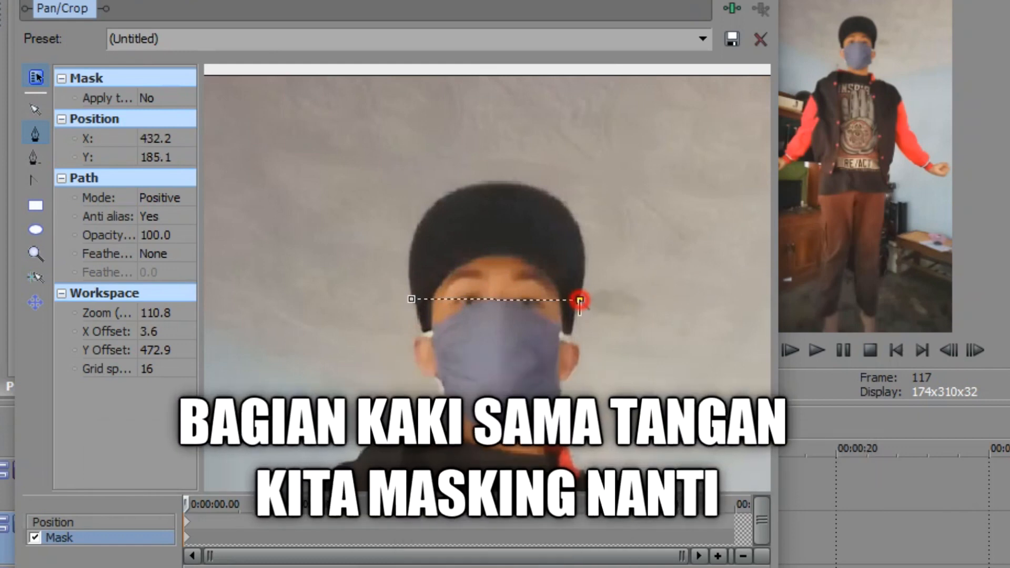
left_click(496, 299)
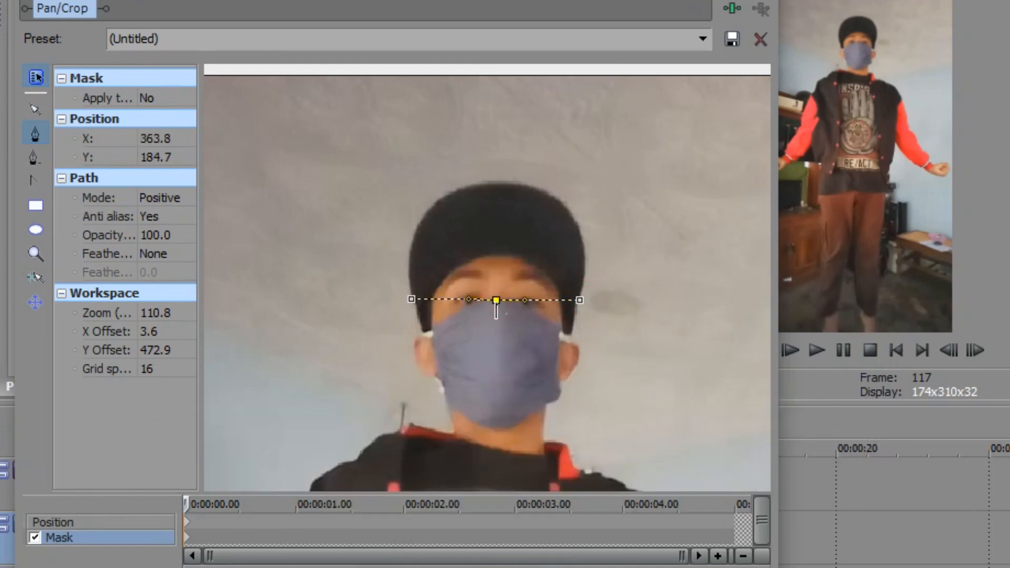
left_click_drag(585, 174, 613, 179)
left_click_drag(580, 299, 576, 301)
left_click(616, 179)
left_click(577, 299)
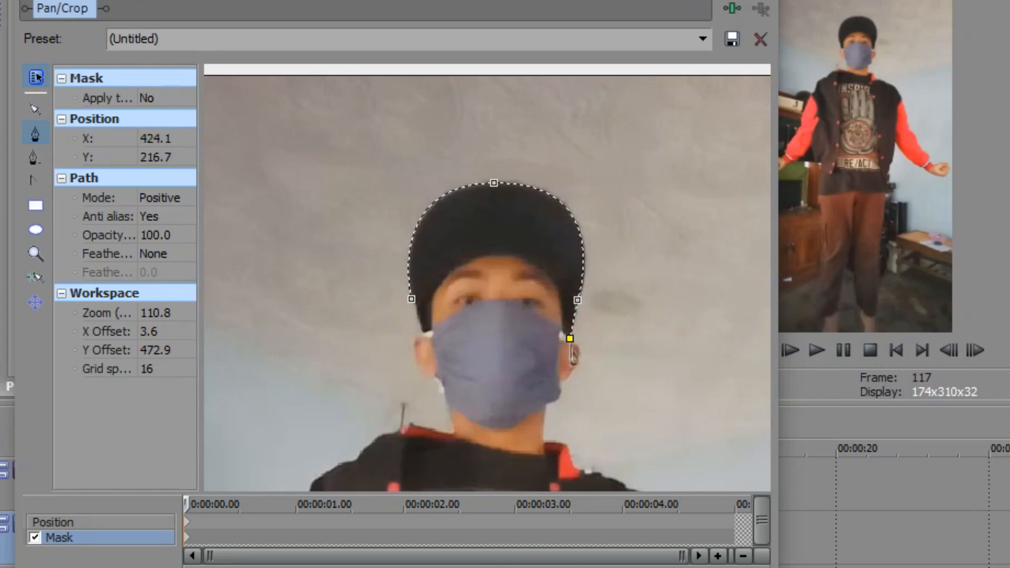
Continue the mask path around the ear and along the lower edge of the face mask
mouse_move(566, 363)
left_mouse_down()
mouse_move(579, 352)
mouse_move(579, 363)
left_mouse_up()
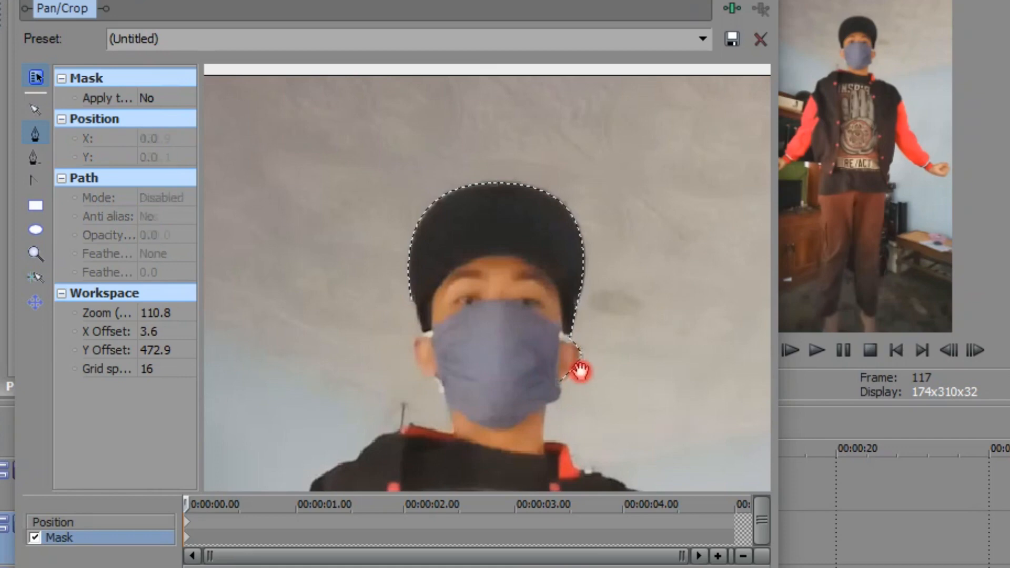
scroll(579, 376, "up", 1)
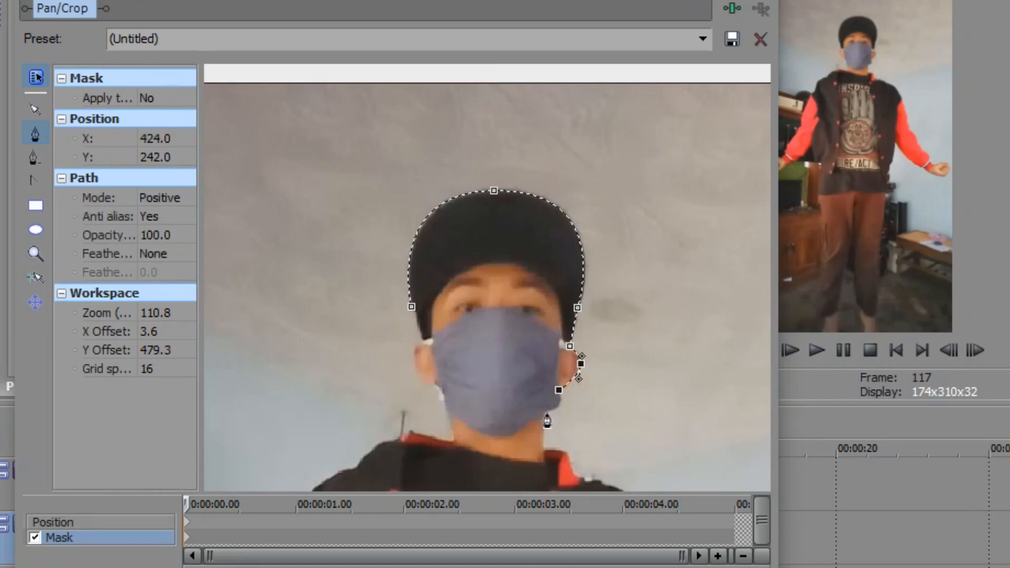
left_click(560, 401)
left_click_drag(545, 415, 559, 403)
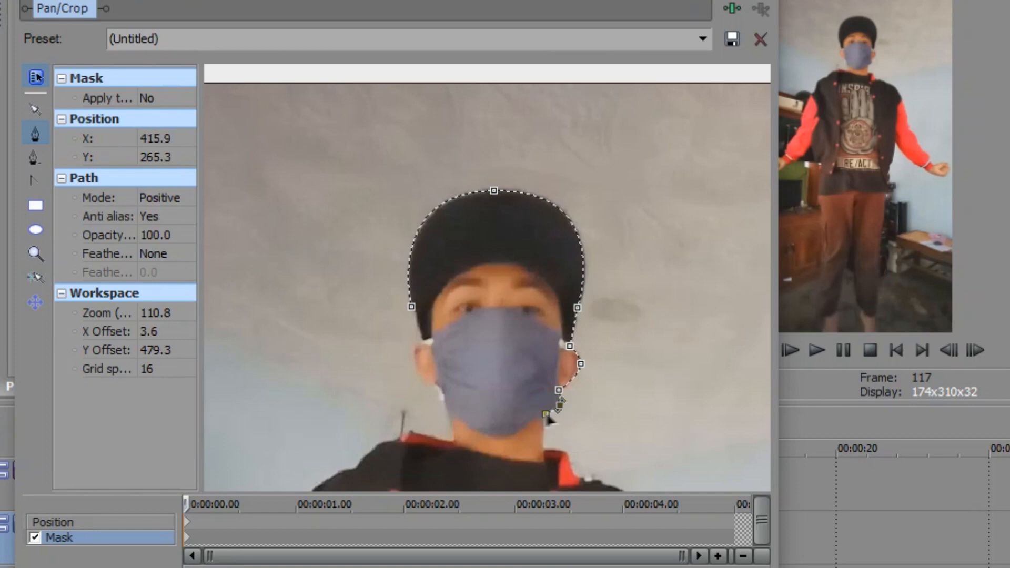
left_click(550, 443)
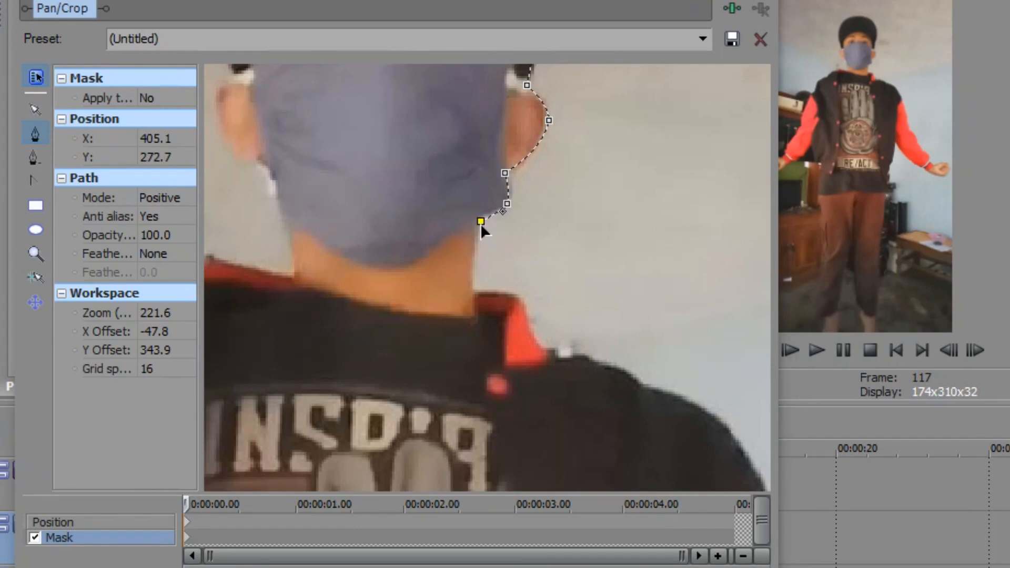
Extend the mask path down the neck and along the red collar to the shoulder
left_click_drag(485, 223, 482, 221)
left_click(474, 292)
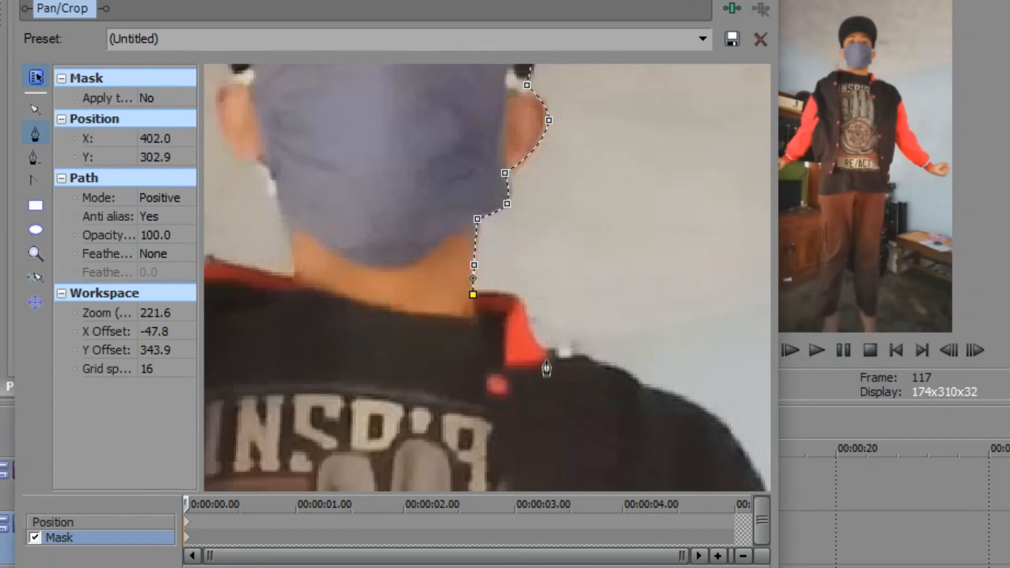
left_click_drag(508, 323, 521, 297)
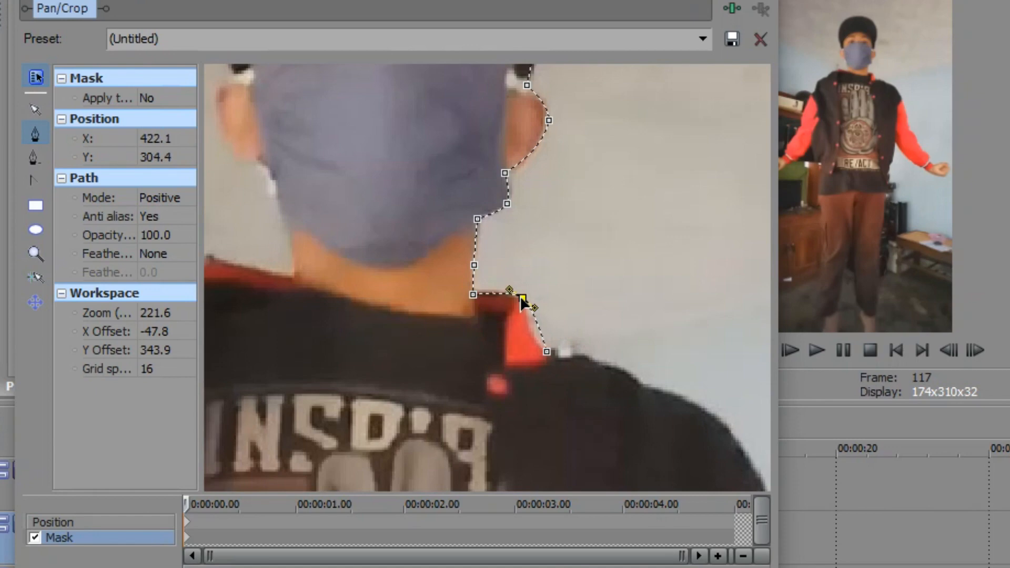
left_click(534, 329)
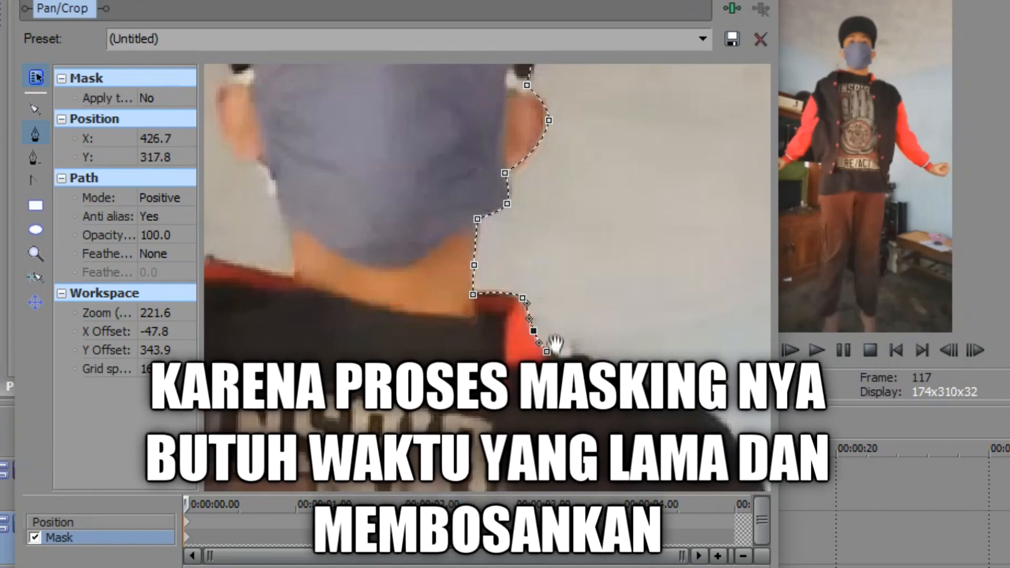
left_click(611, 363)
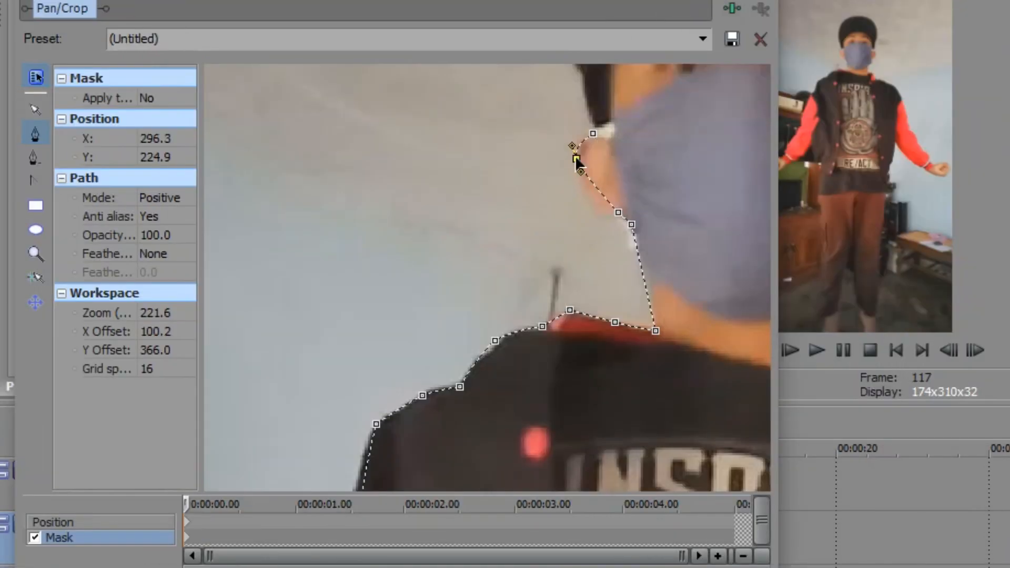
Complete the head-and-body mask by curving the path around the opposite ear and closing it at the cap
left_click_drag(576, 155, 574, 156)
scroll(590, 252, "up", 3)
left_click(571, 212)
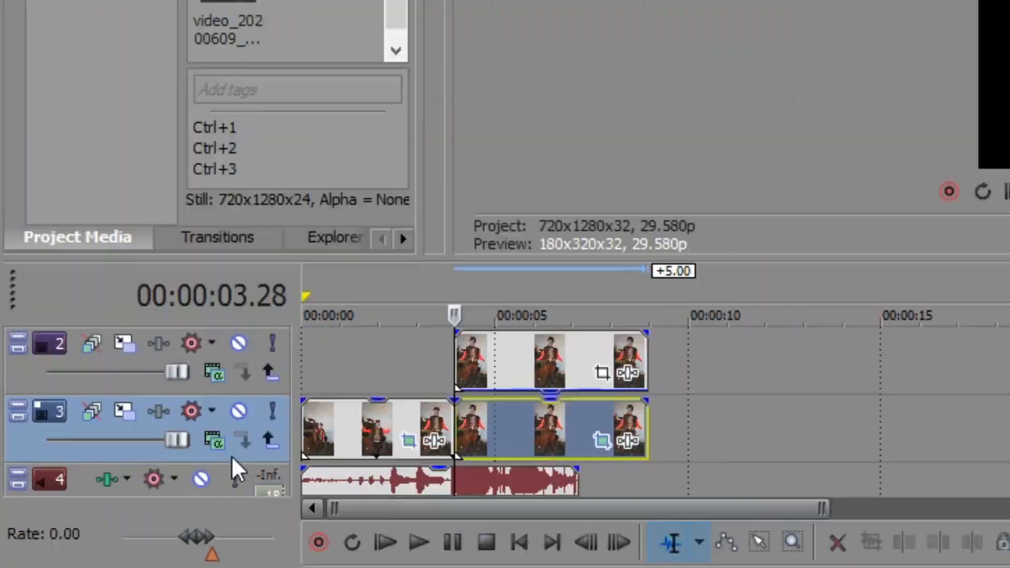
Insert a video track above the dance video and move the masked Image69 still up onto it at 00:00:03.28
right_click(122, 463)
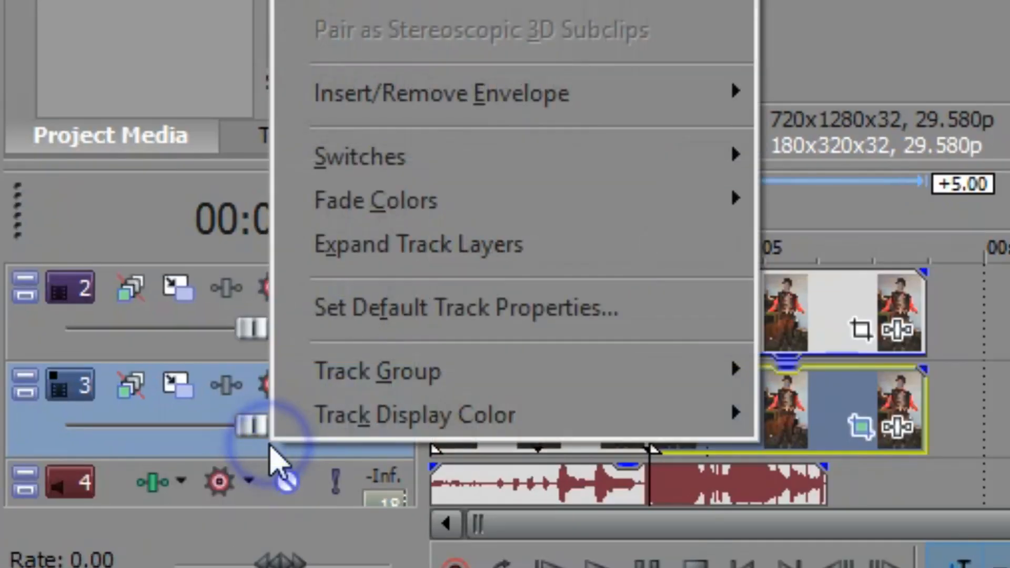
left_click(221, 153)
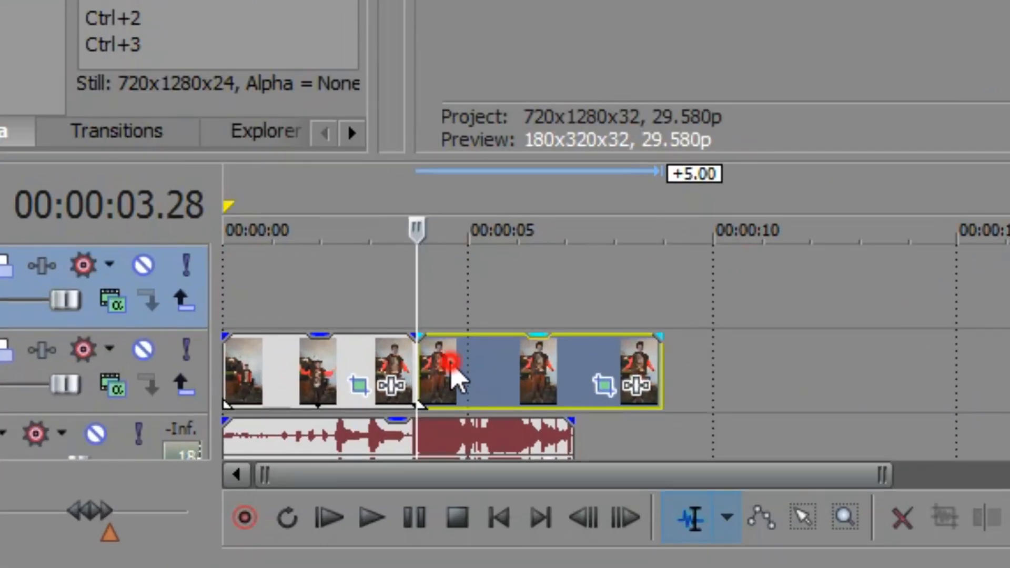
left_click_drag(458, 379, 456, 295)
Extend the dance video beneath and past the masked still, then split it at the still's end, 00:00:08.28
left_click_drag(418, 365, 818, 298)
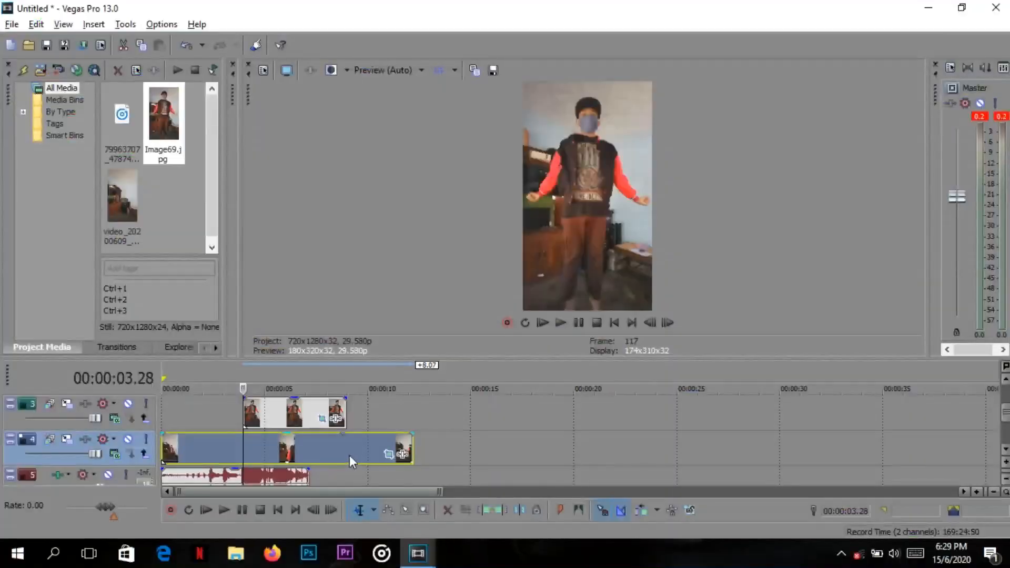
left_click(349, 455)
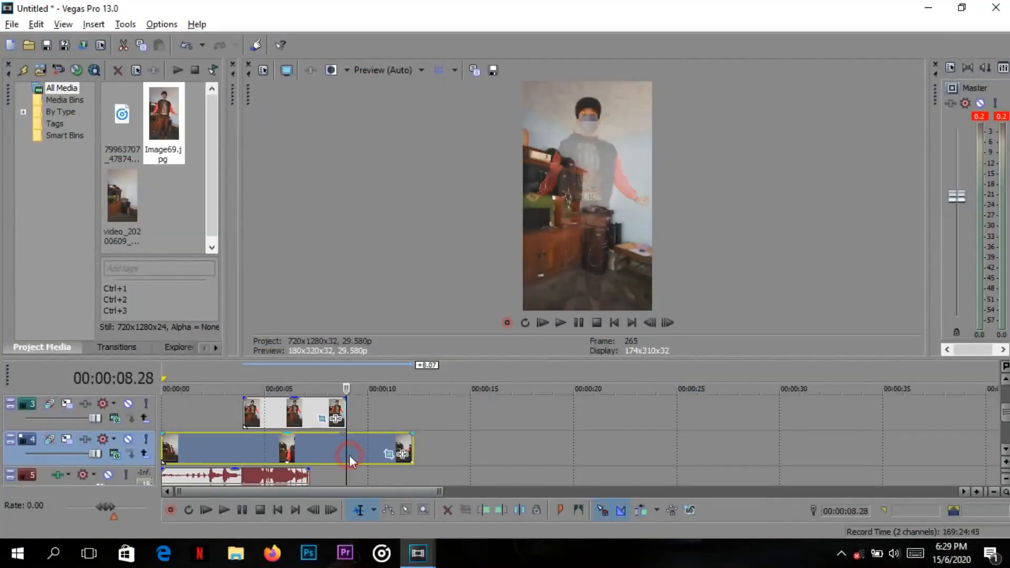
key("Left")
key("Left")
left_click(353, 455)
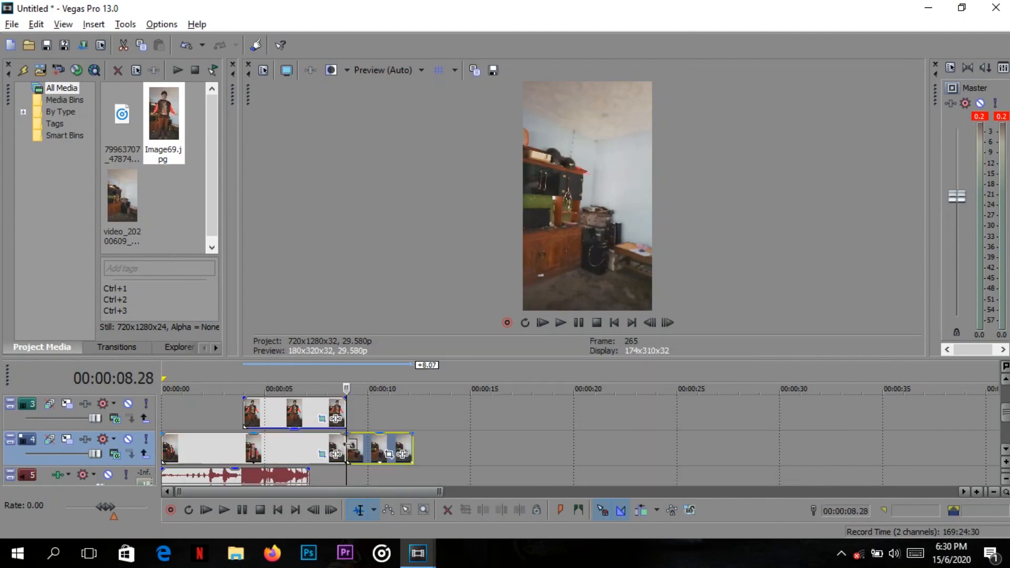
Save a snapshot of the empty-room frame at 00:00:08.28 as an image file
left_click(244, 446)
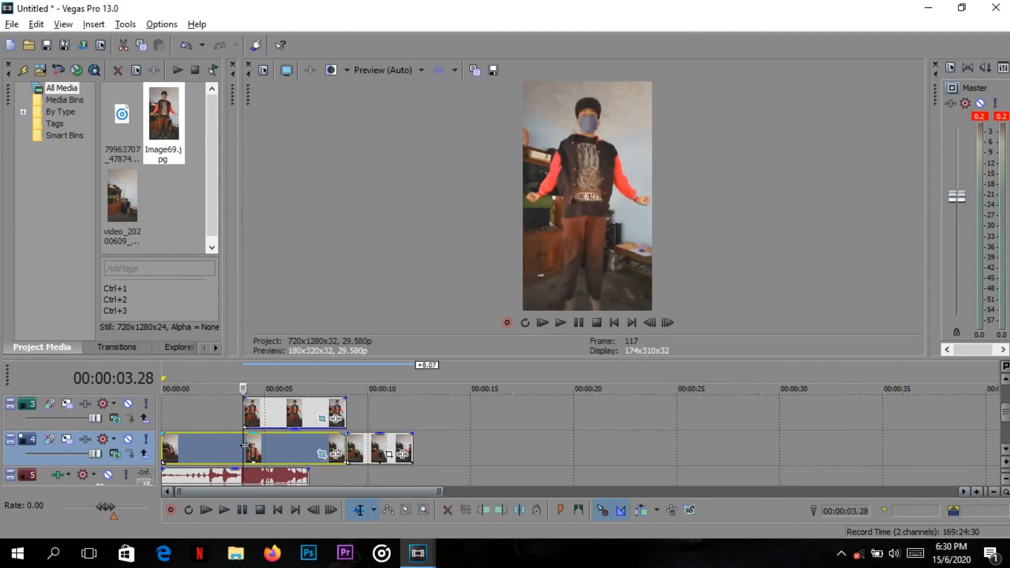
left_click(350, 447)
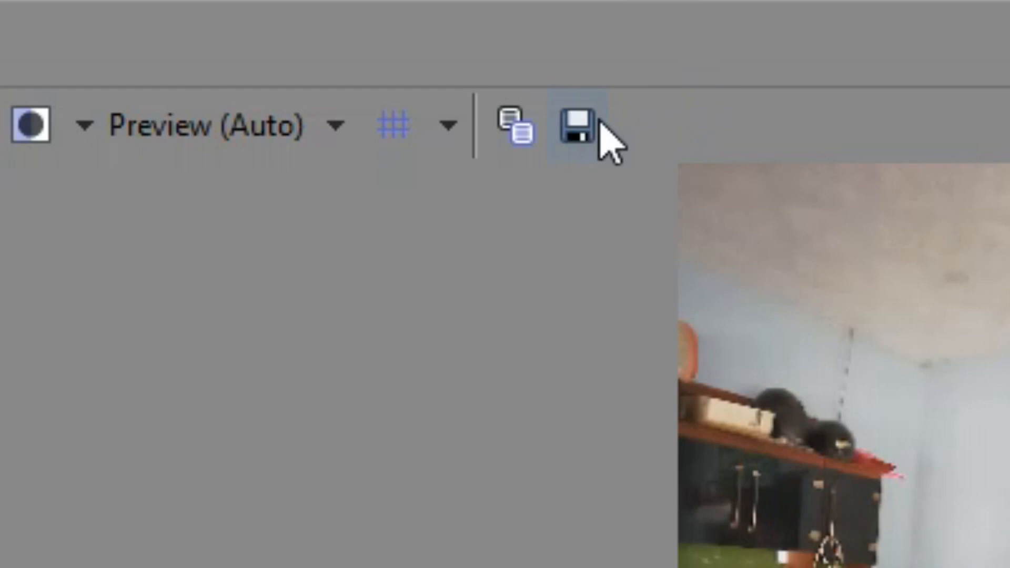
left_click(598, 122)
key("Return")
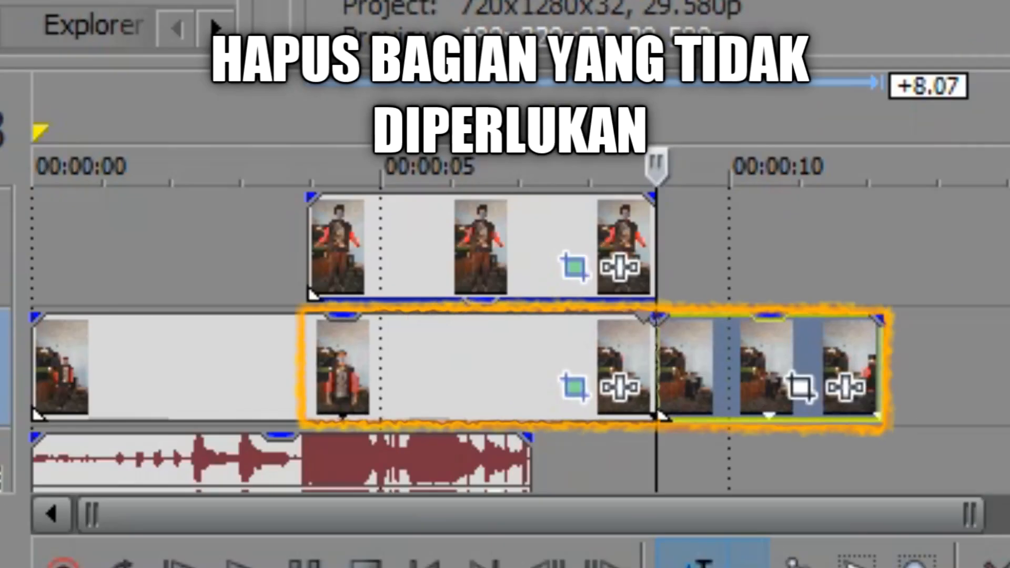
Delete the dance video section between 00:00:03.28 and 00:00:08.28 and place the Image70.jpg snapshot in the gap
left_click(513, 400)
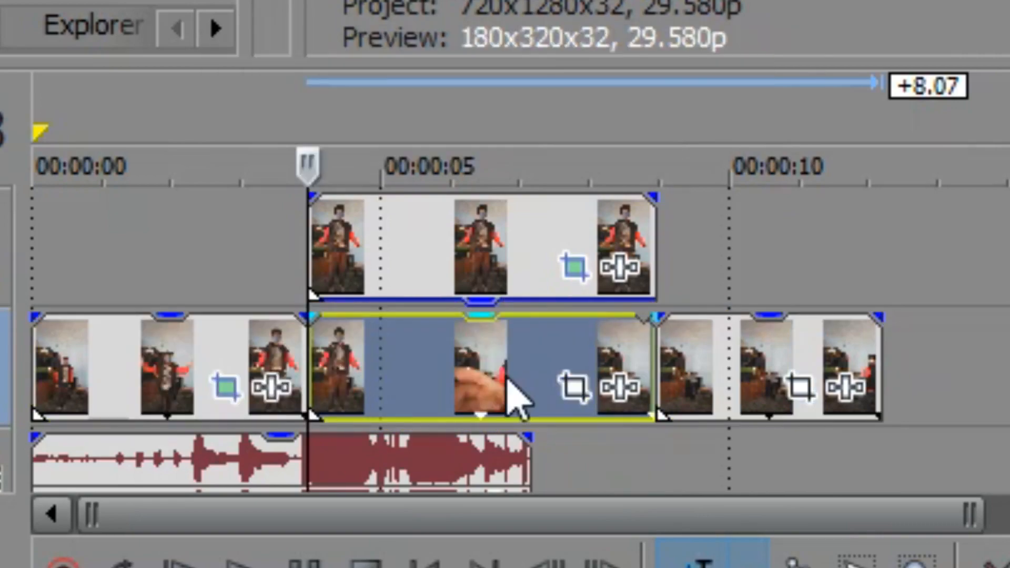
key("Delete")
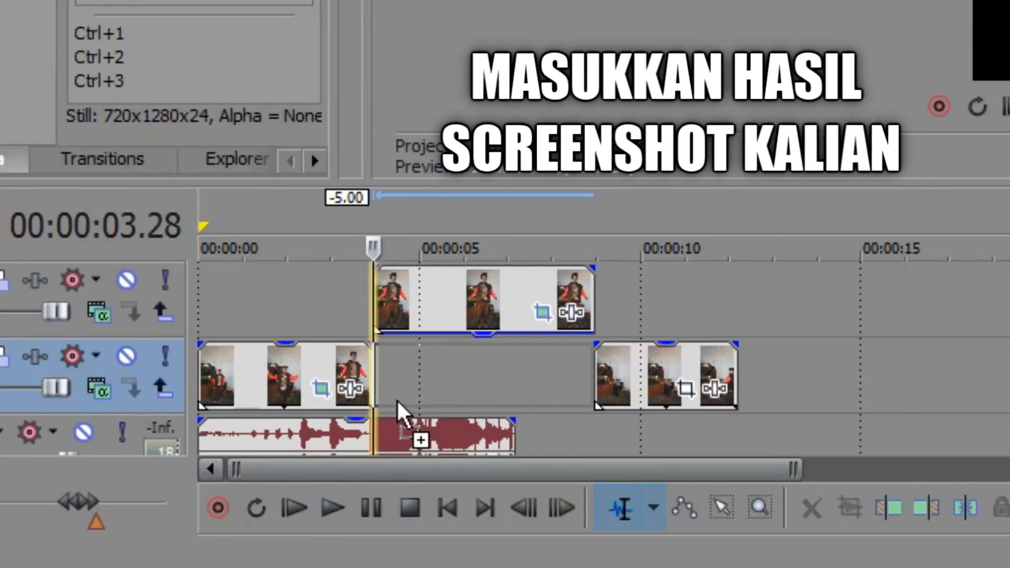
left_click_drag(397, 410, 338, 345)
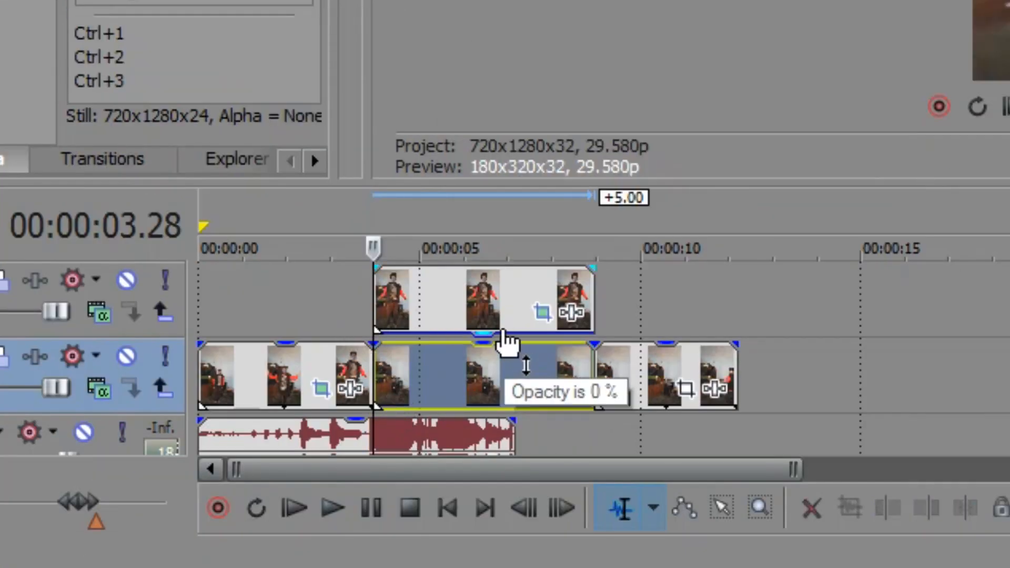
Raise the opacity of the masked still above the empty-room image and play back the composite
left_click_drag(506, 344, 505, 302)
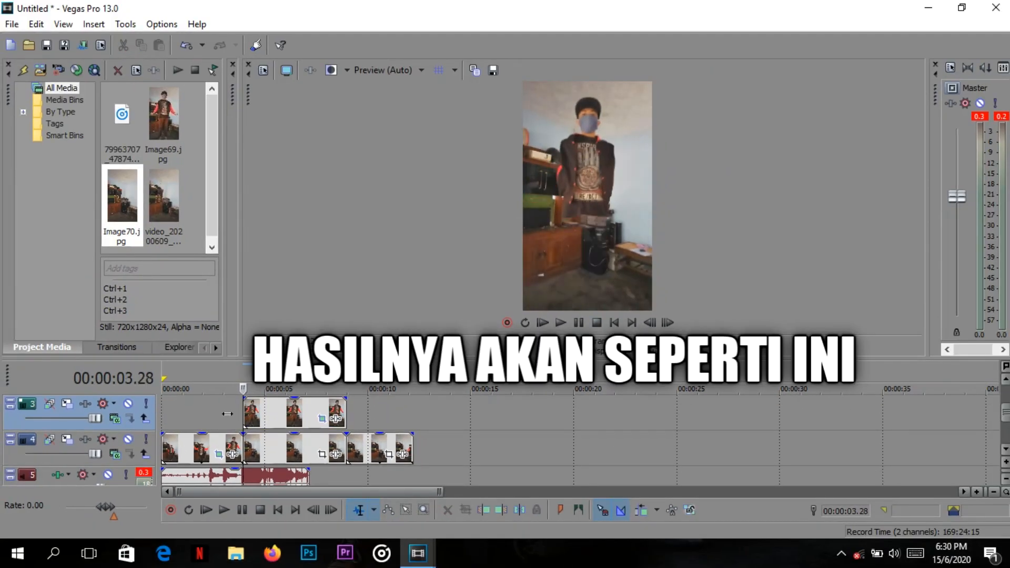
left_click(232, 417)
key("space")
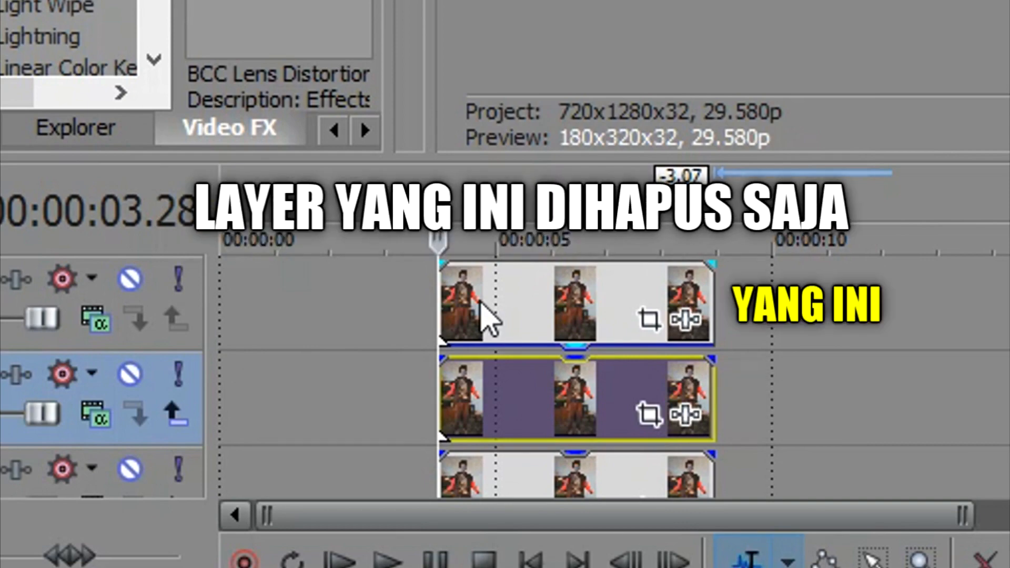
Delete the Image69 still from the topmost track
left_click(448, 303)
key("Delete")
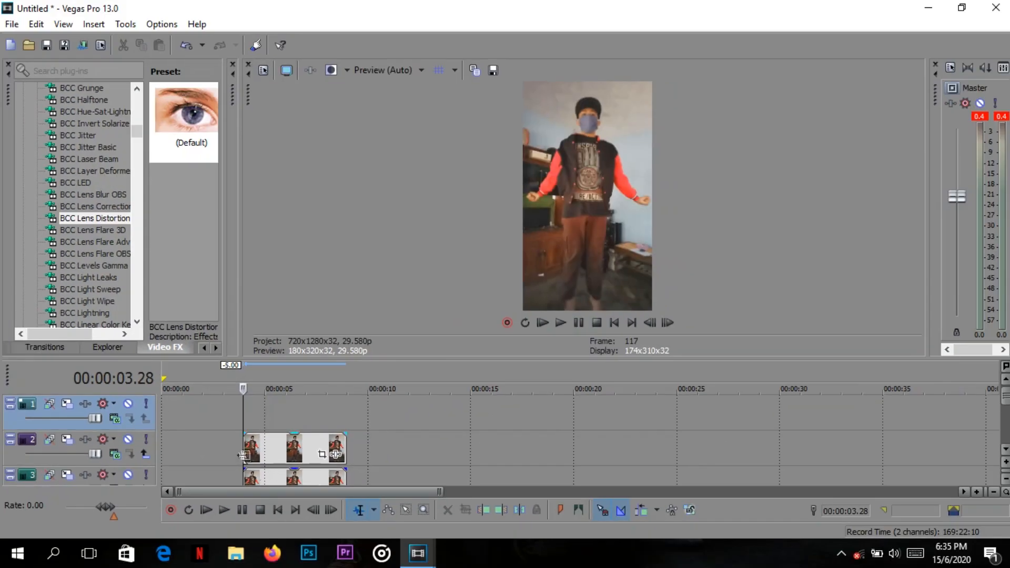
Open the mask in the upper Image69 still's pan/crop and outline the inner edge of the red sleeve beside the TV cabinet
left_click(1005, 451)
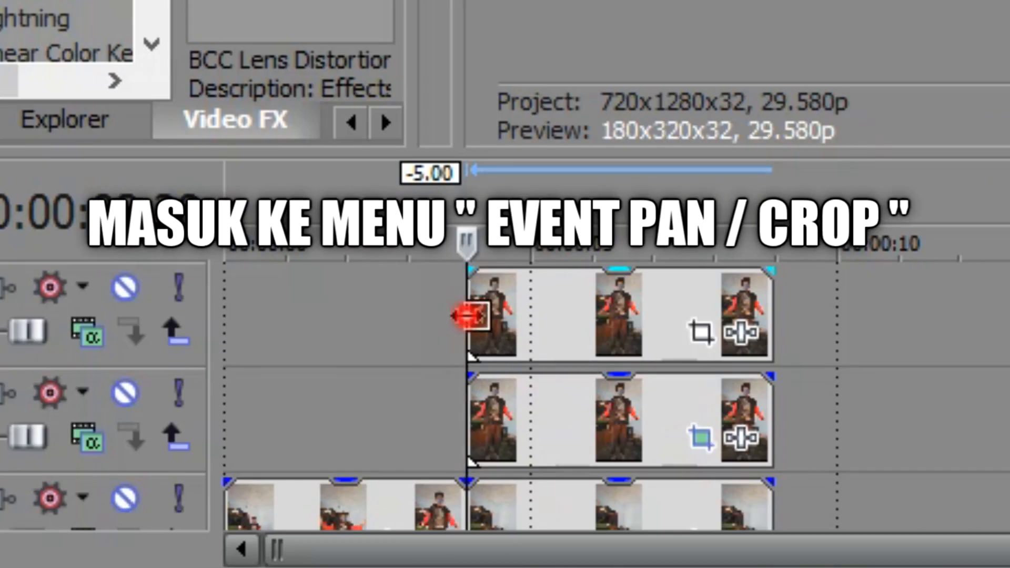
left_click(470, 315)
left_click(702, 332)
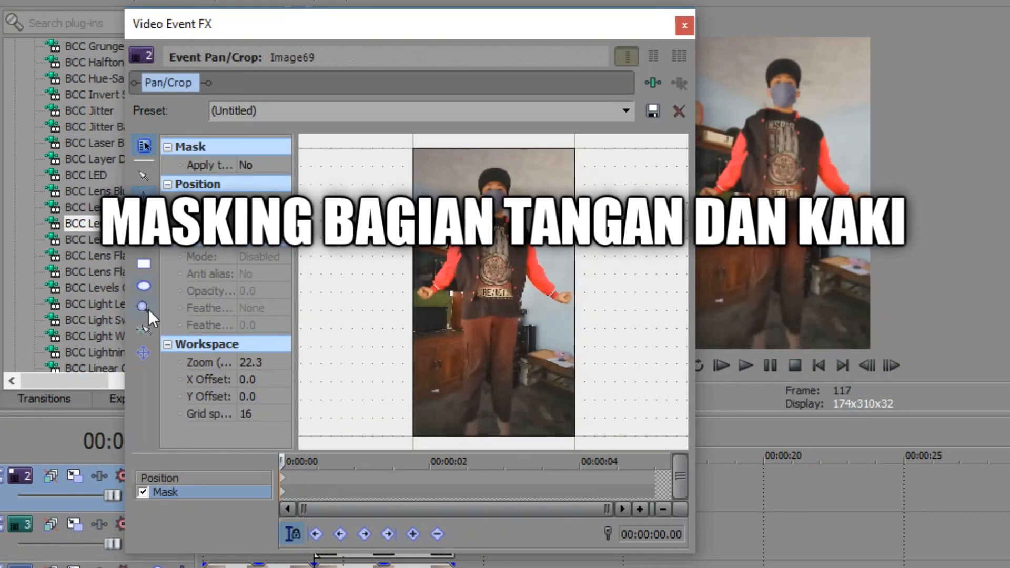
left_click(143, 307)
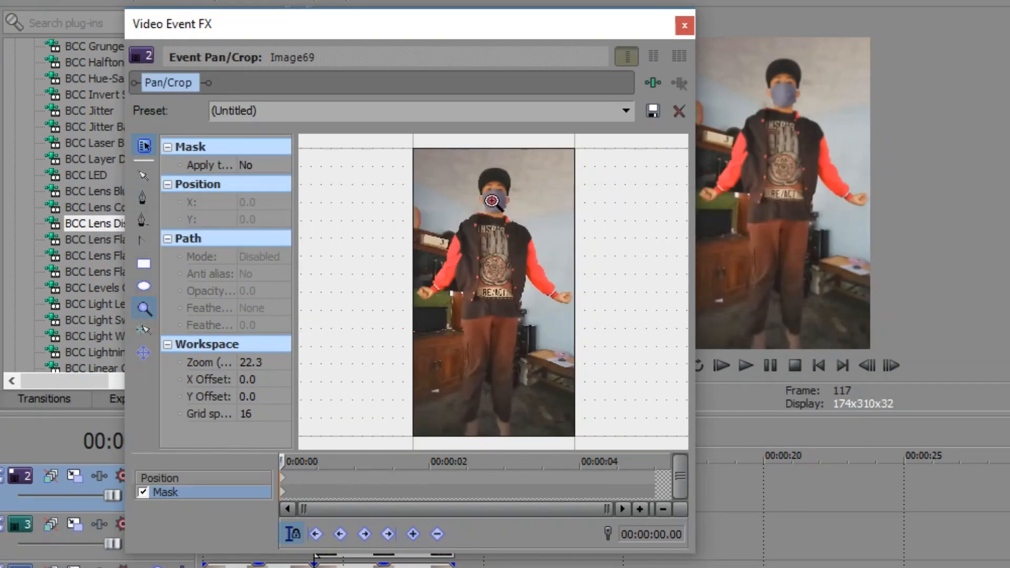
left_click(479, 313)
left_click(479, 313)
left_click(478, 298)
left_click(140, 199)
left_click_drag(363, 268, 316, 336)
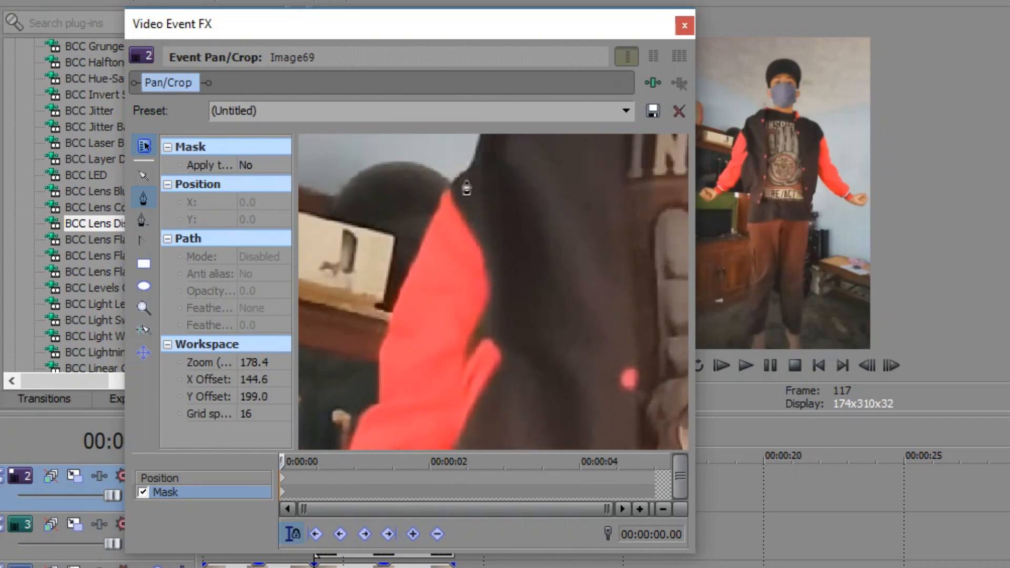
left_click(471, 167)
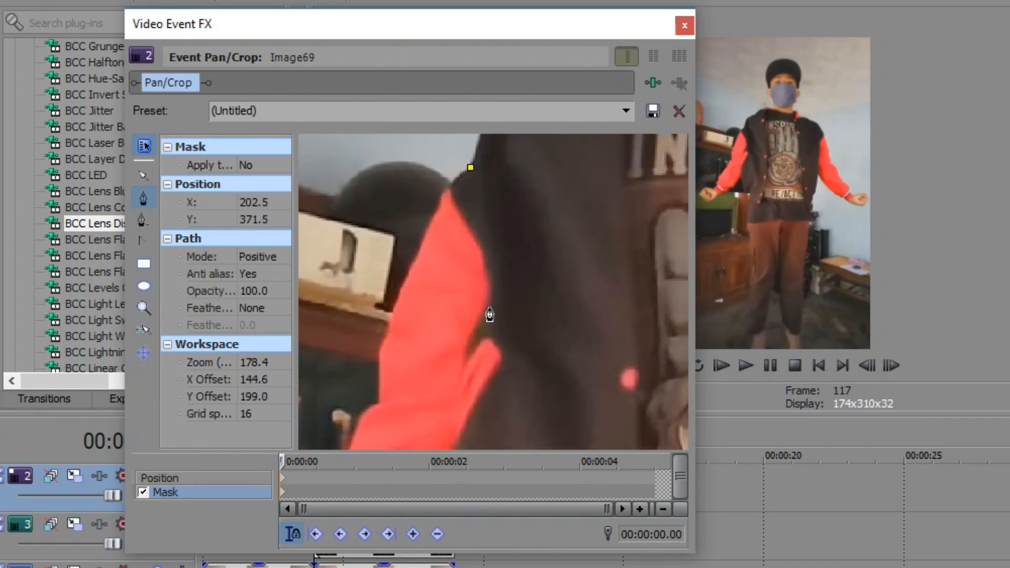
left_click(518, 224)
left_click_drag(558, 369, 589, 274)
left_click(526, 253)
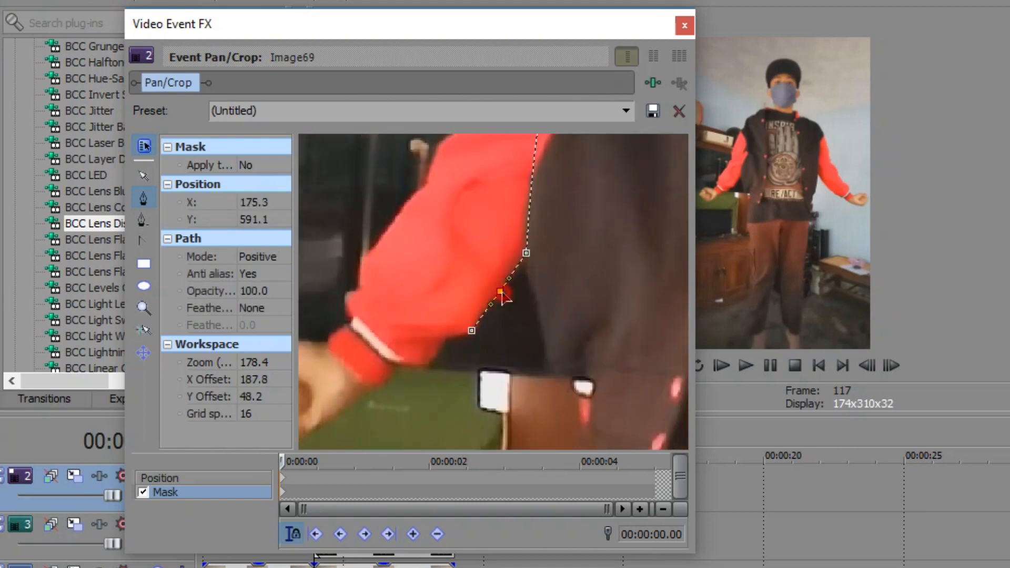
Continue the mask path along the sleeve's outer edge up to the shoulder and close it around the arm
left_click(514, 261)
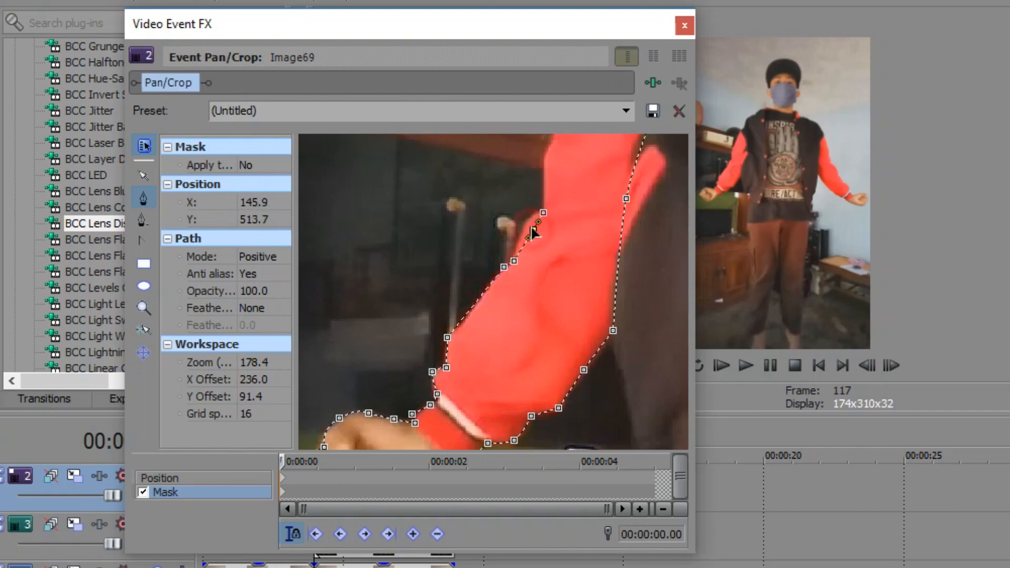
left_click_drag(608, 212, 492, 417)
left_click(495, 414)
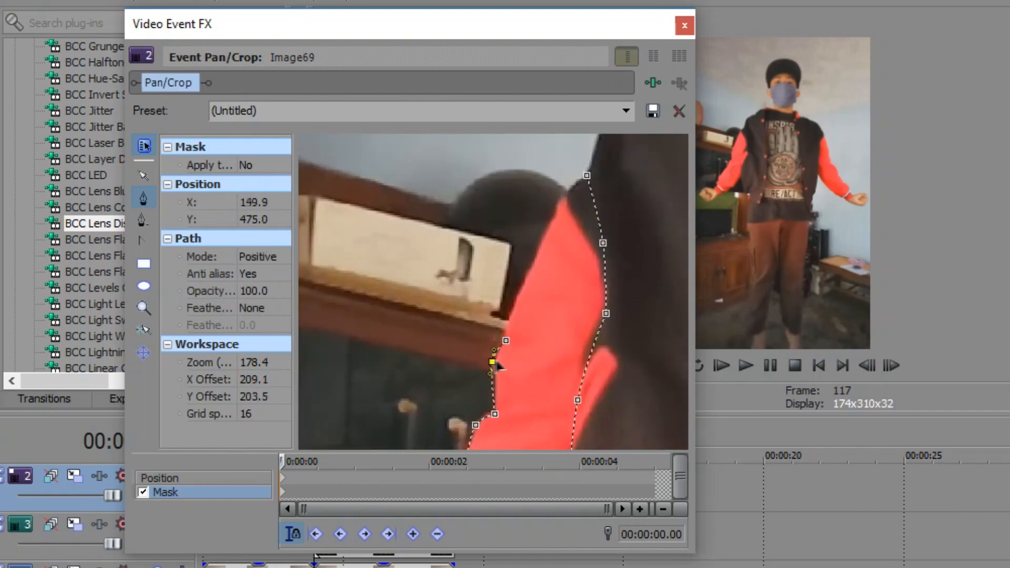
left_click(586, 177)
left_click(537, 245)
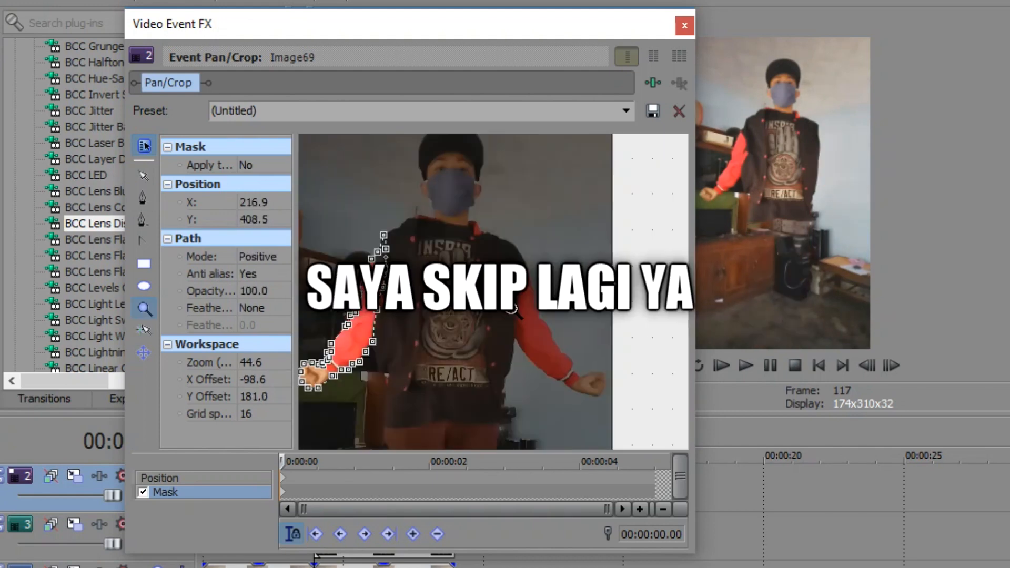
Add mask paths around the other arm and the trousered legs of the upper Image69 still, and close its pan/crop settings
scroll(492, 292, "up", 2)
left_click_drag(421, 316, 521, 404)
left_click(508, 182)
left_click(562, 259)
left_click(597, 380)
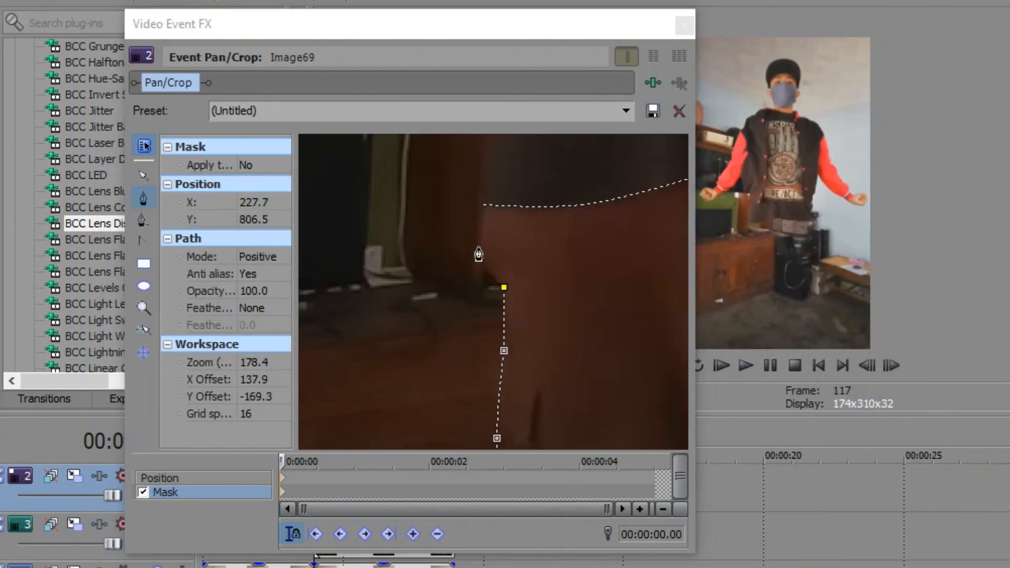
left_click(467, 333)
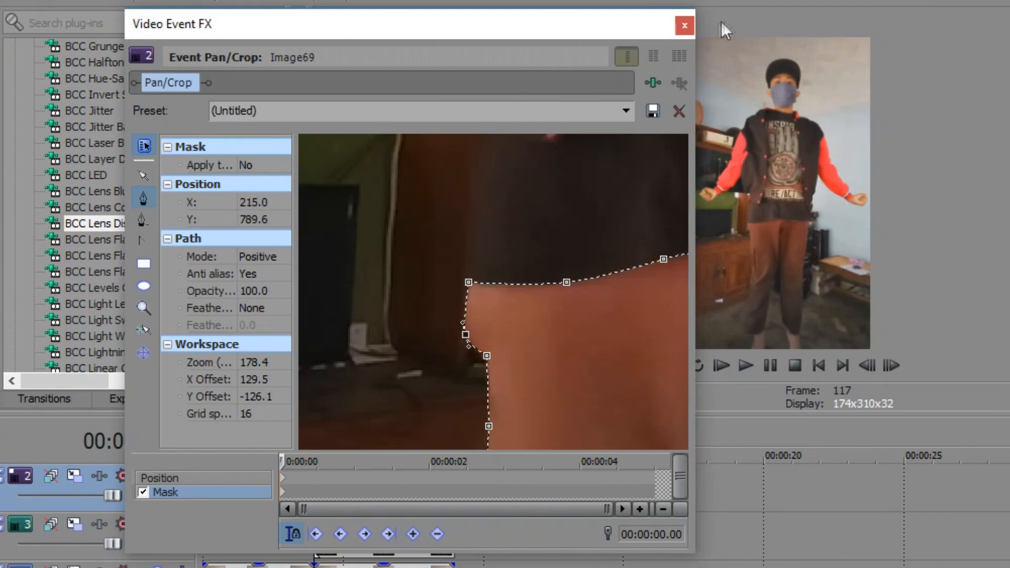
left_click(683, 22)
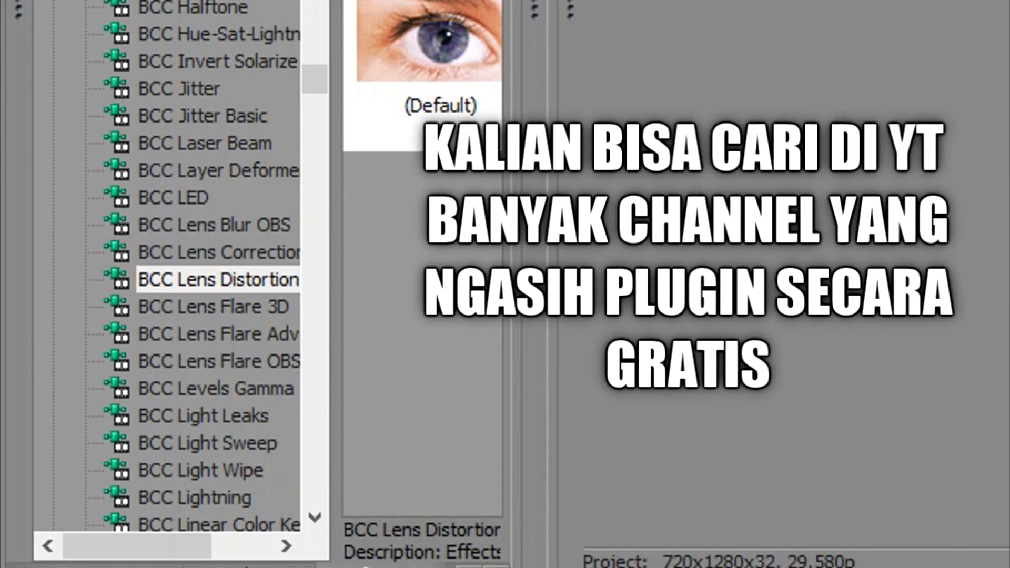
Apply the default BCC Lens Distortion Wipe effect to the masked arms-and-legs still on track 2
scroll(211, 263, "down", 1)
left_click(213, 226)
left_click_drag(214, 227, 601, 567)
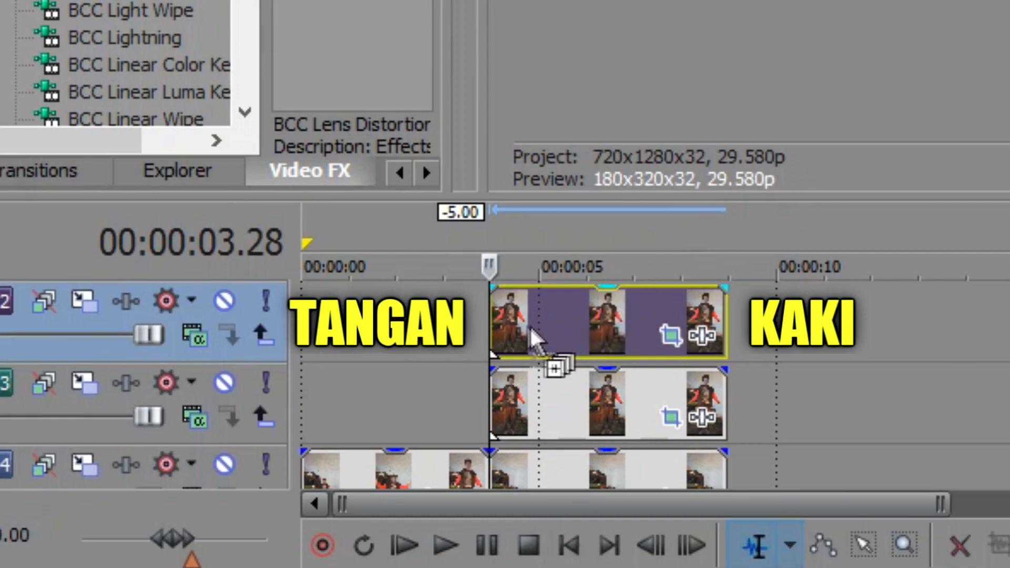
left_click_drag(531, 338, 532, 339)
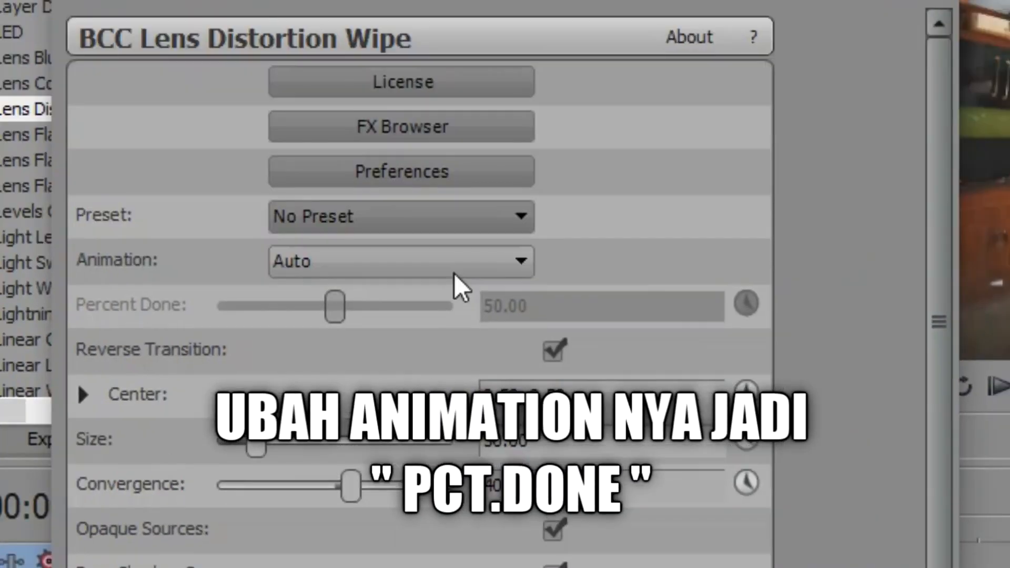
Set the wipe's animation to Pct. Done and turn off its drop shadow
left_click(453, 272)
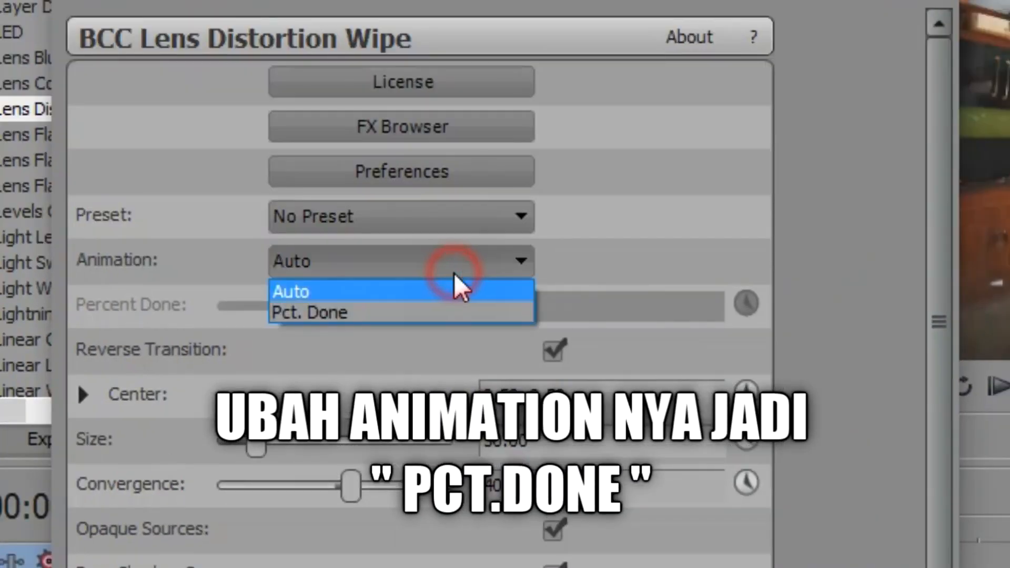
left_click(394, 312)
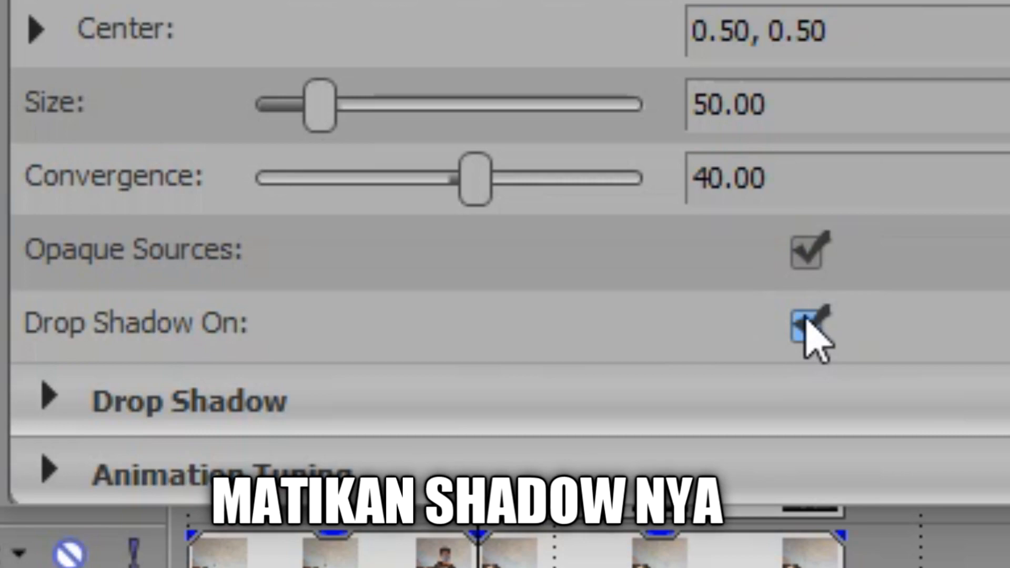
left_click(484, 489)
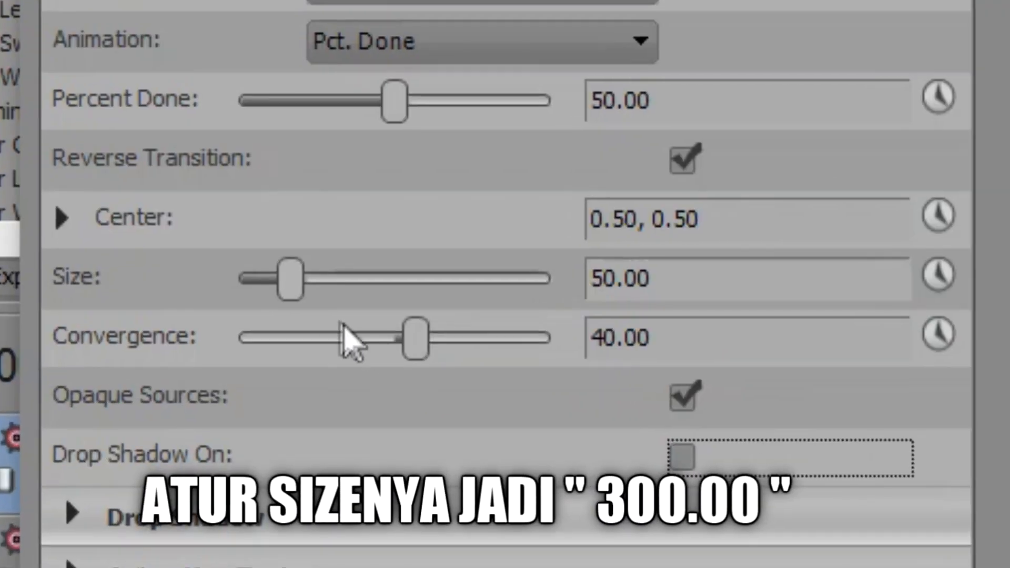
Set the wipe's Size to 300 and its Convergence to 0
left_click_drag(293, 284, 564, 217)
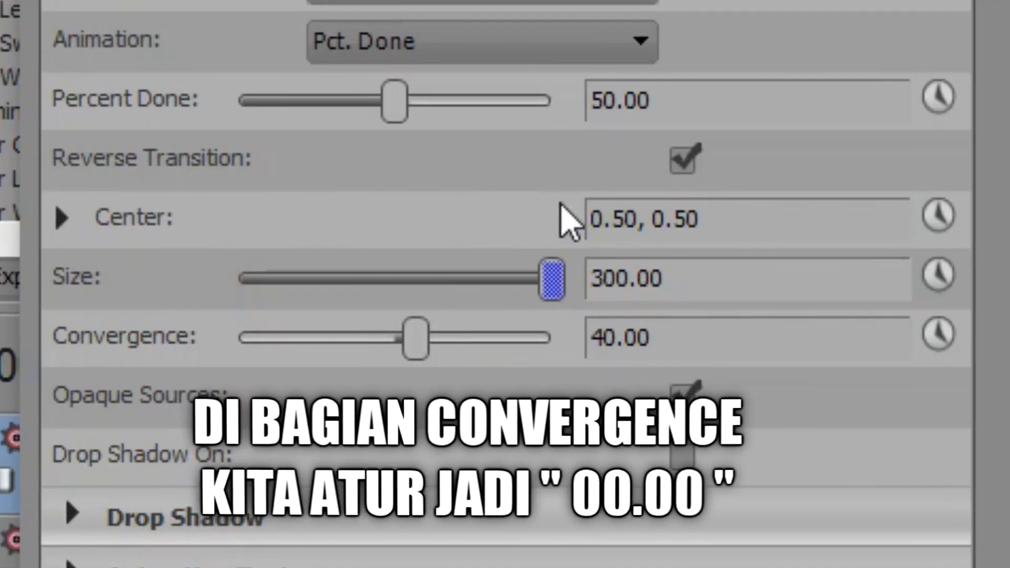
mouse_move(415, 338)
left_mouse_down()
mouse_move(384, 356)
mouse_move(402, 352)
left_mouse_up()
left_click(669, 322)
type("0")
key("Return")
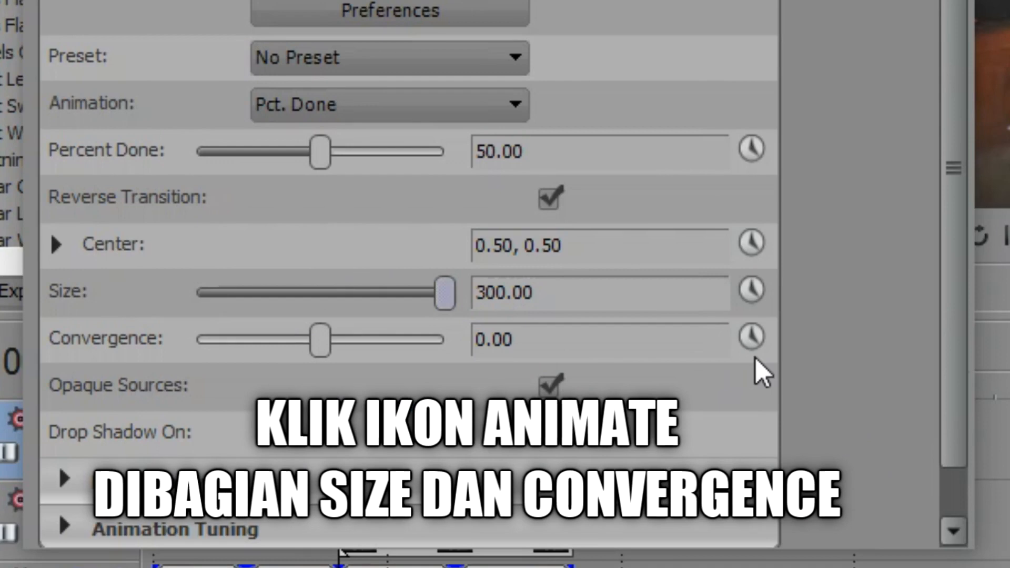
Enable keyframe animation for the wipe's Convergence and Size, and bring their keyframe lanes into view
left_click(758, 348)
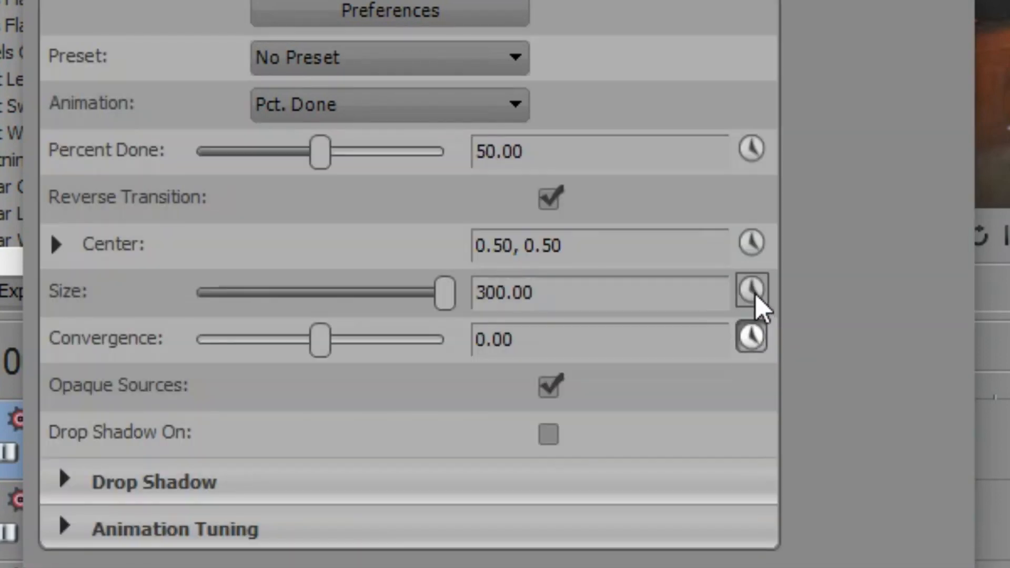
left_click(751, 290)
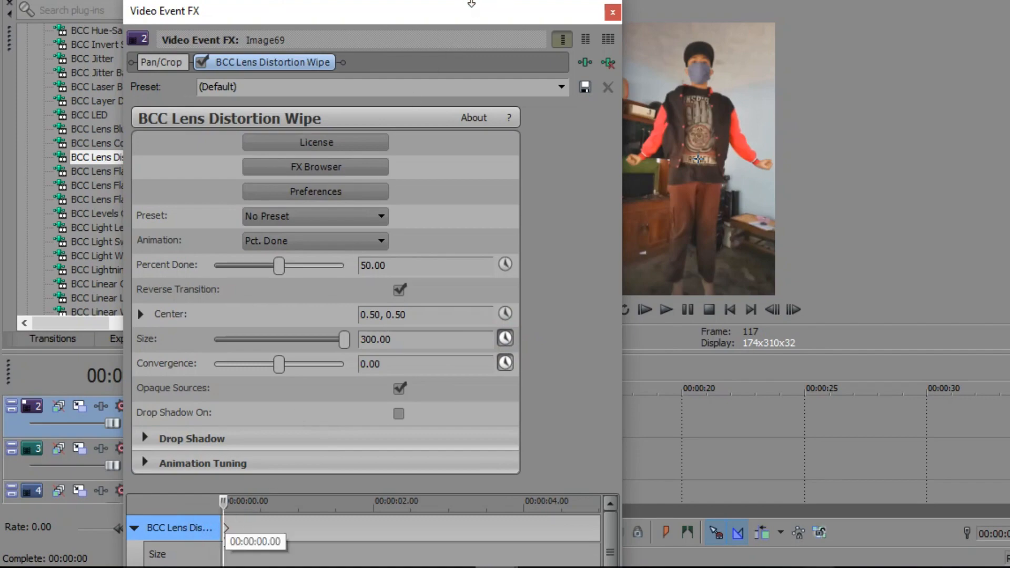
left_click_drag(471, 4, 410, 1)
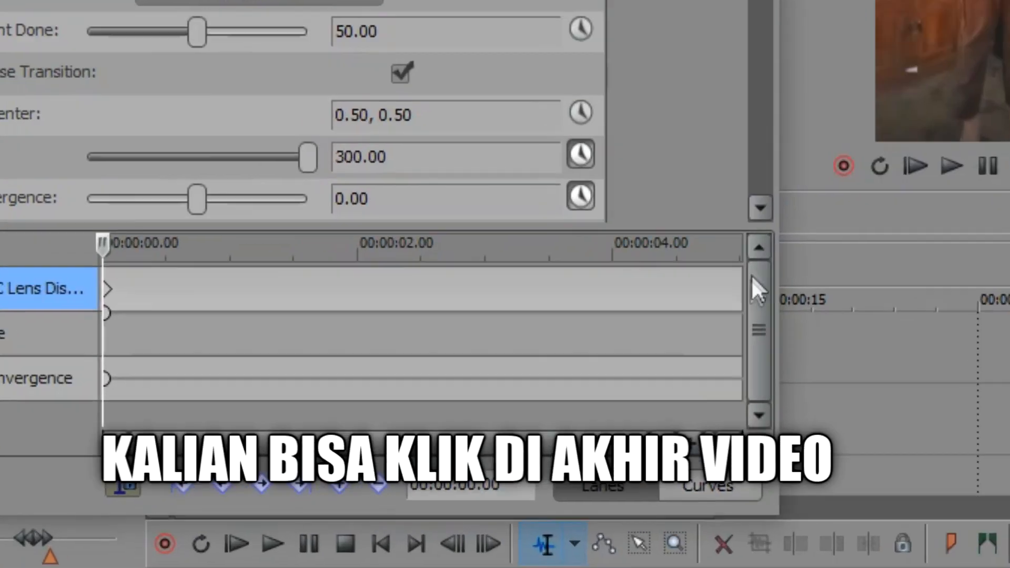
At 00:00:04.29, keyframe the wipe's Convergence at -51.02, return Percent Done to 50 and adjust Size
double_click(737, 287)
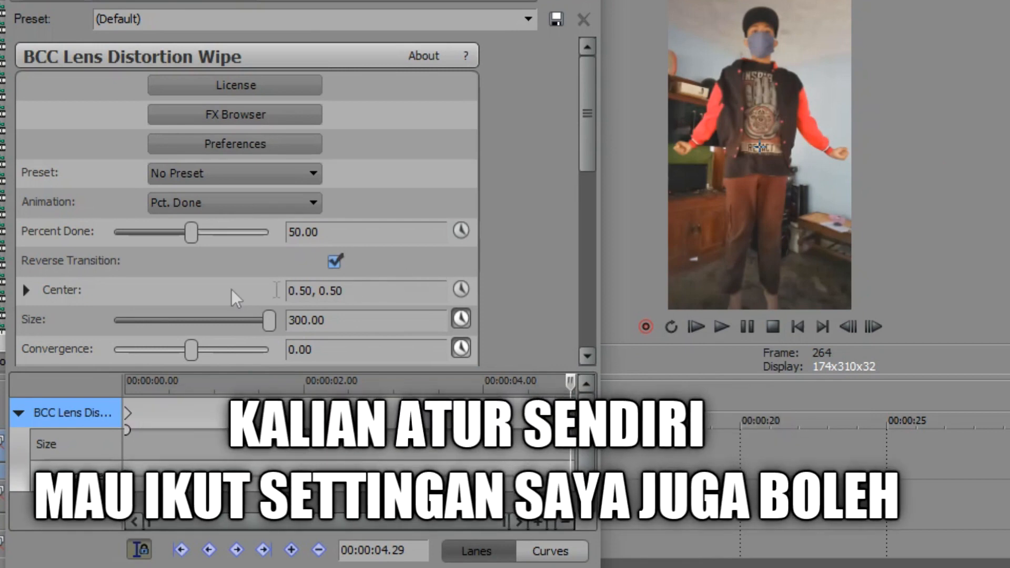
left_click_drag(194, 349, 182, 357)
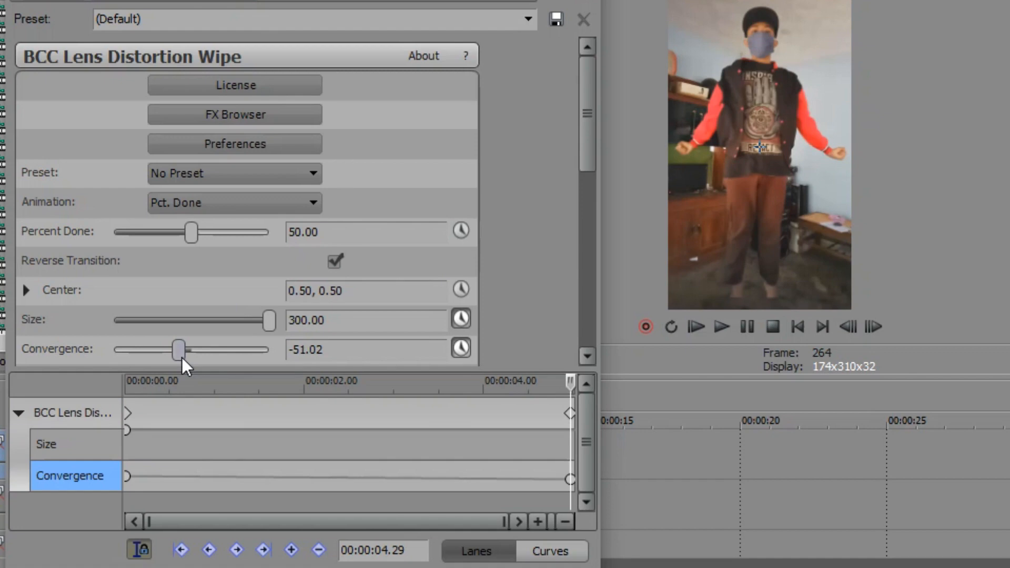
left_click_drag(227, 236, 249, 228)
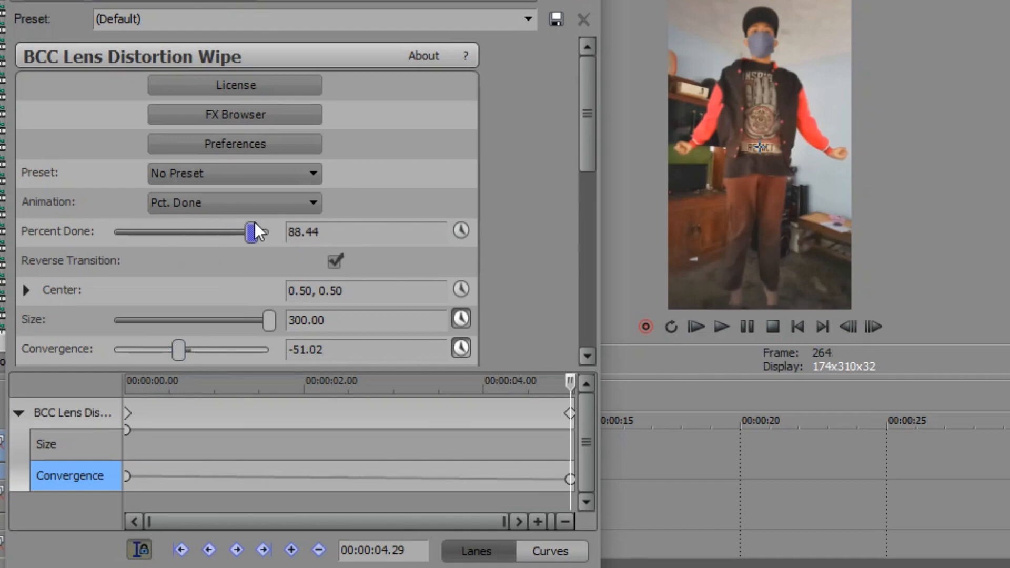
double_click(363, 232)
type("50")
key("Return")
mouse_move(268, 320)
left_mouse_down()
mouse_move(218, 319)
mouse_move(271, 321)
left_mouse_up()
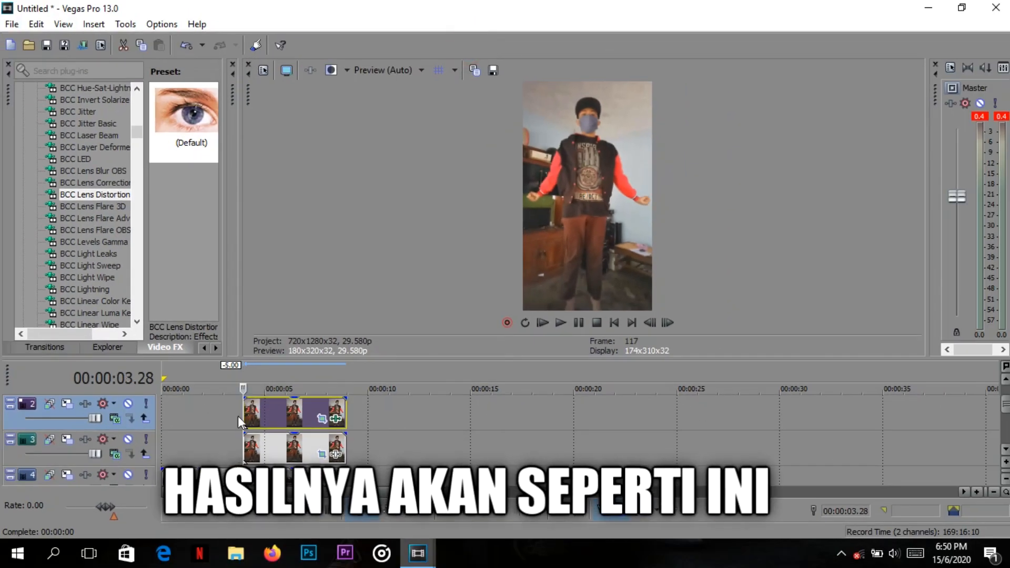
Play back the freeze-frame section and check the first Convergence keyframe in the limb still's wipe settings
key("space")
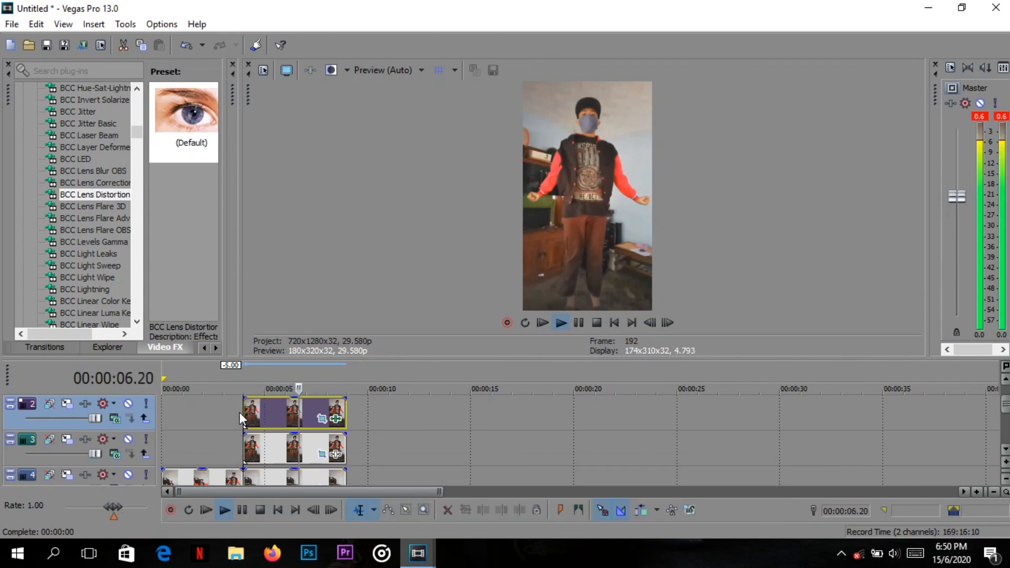
key("space")
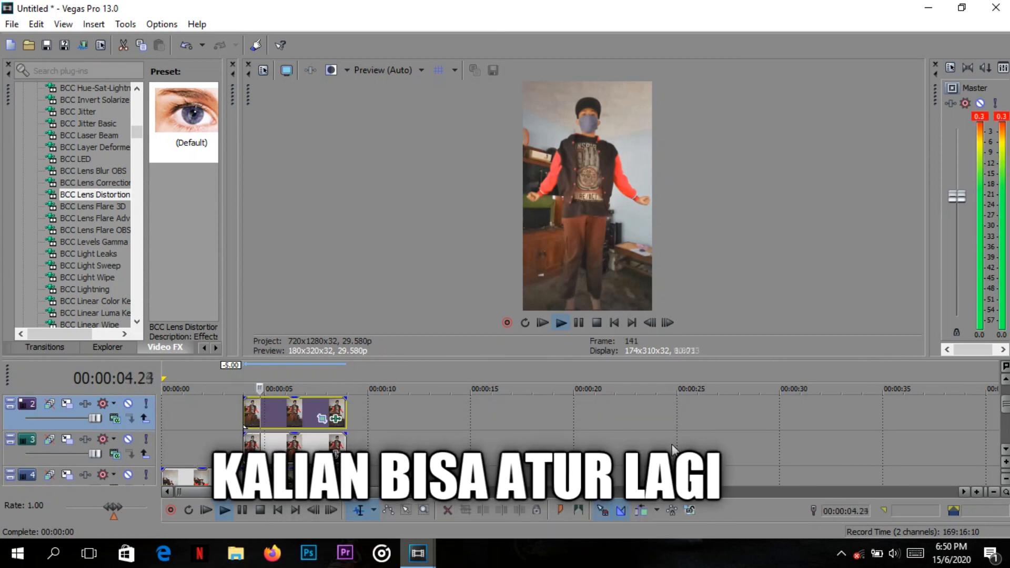
left_click_drag(184, 111, 294, 412)
left_click(125, 432)
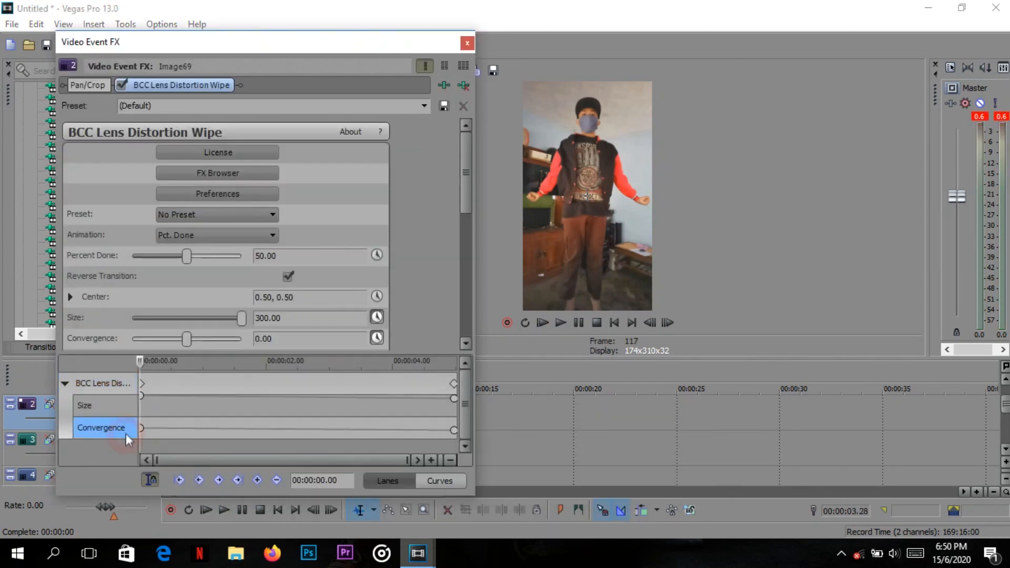
right_click(143, 429)
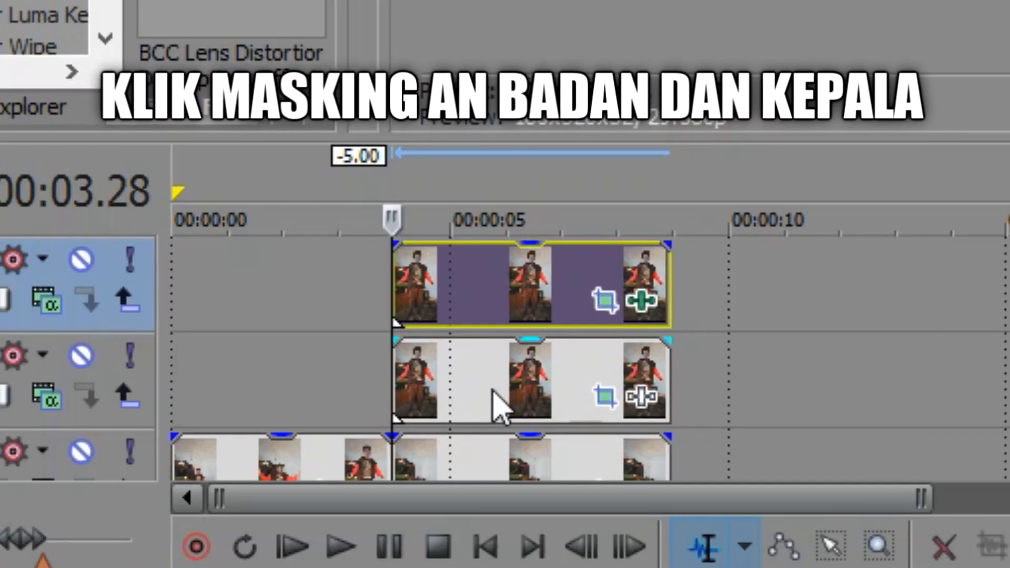
Keyframe the pan/crop Position of the body-and-head still on track 3 at the clip's end, moving the picture upward
left_click(399, 398)
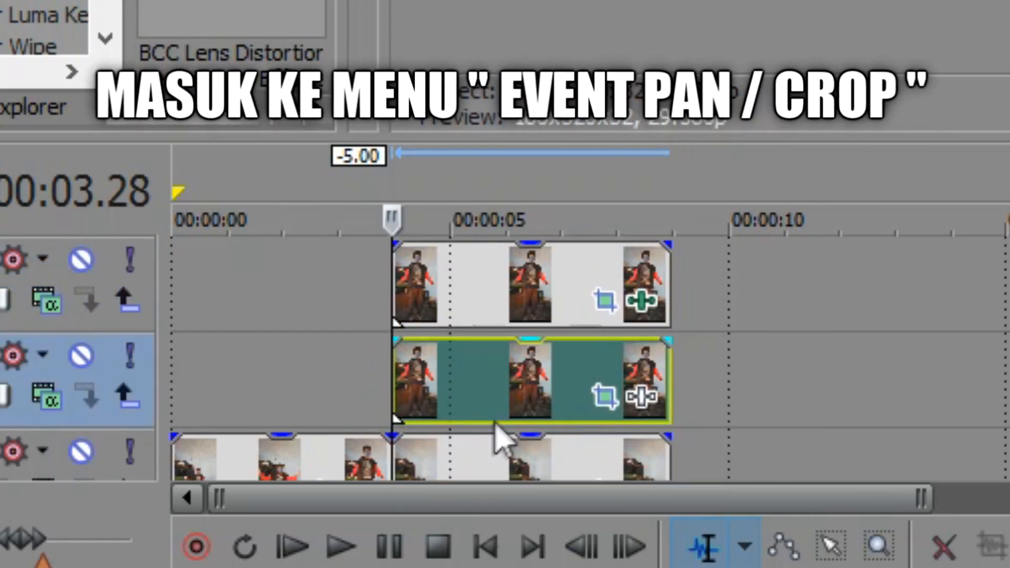
left_click(605, 397)
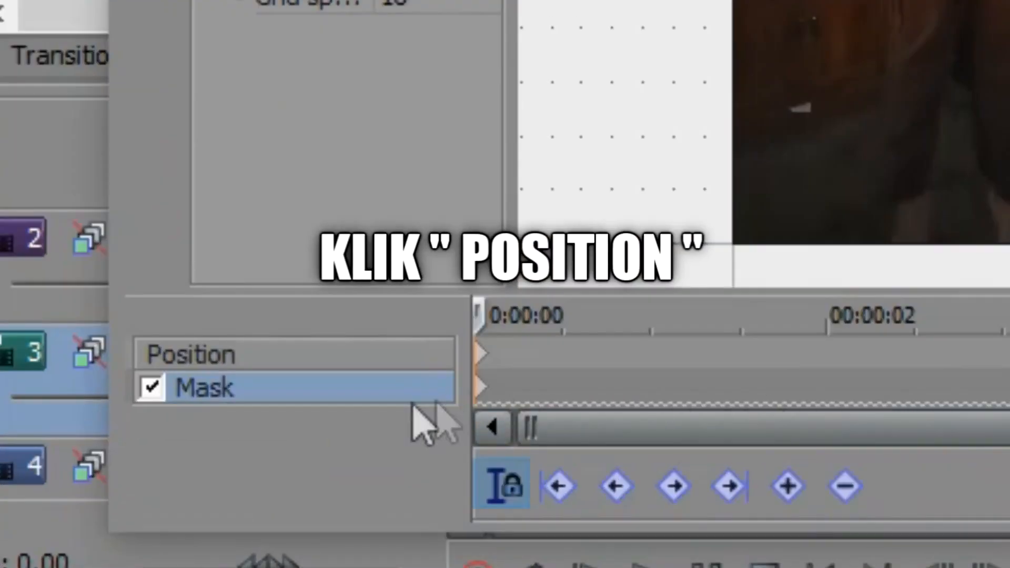
left_click(318, 359)
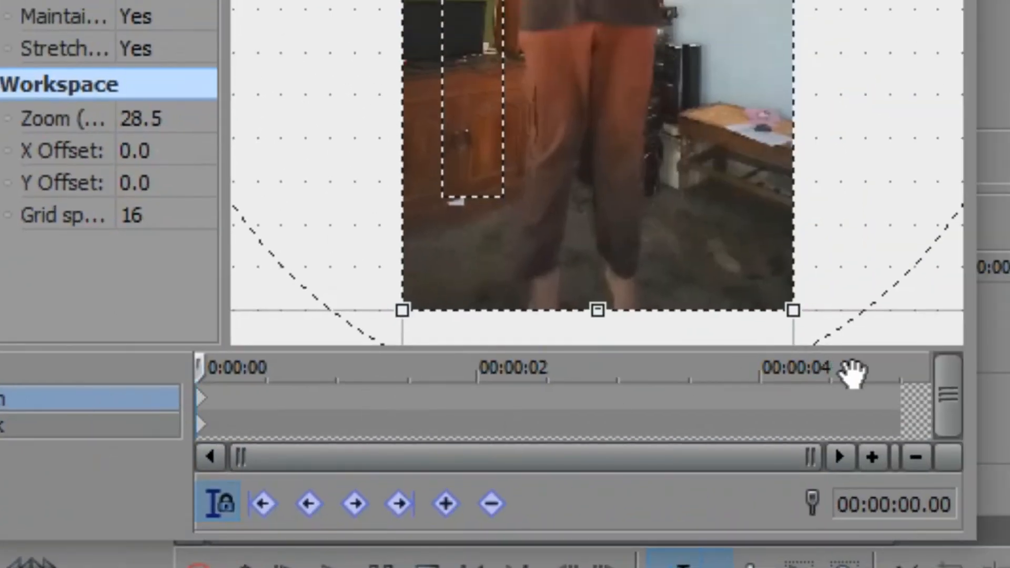
left_click(902, 411)
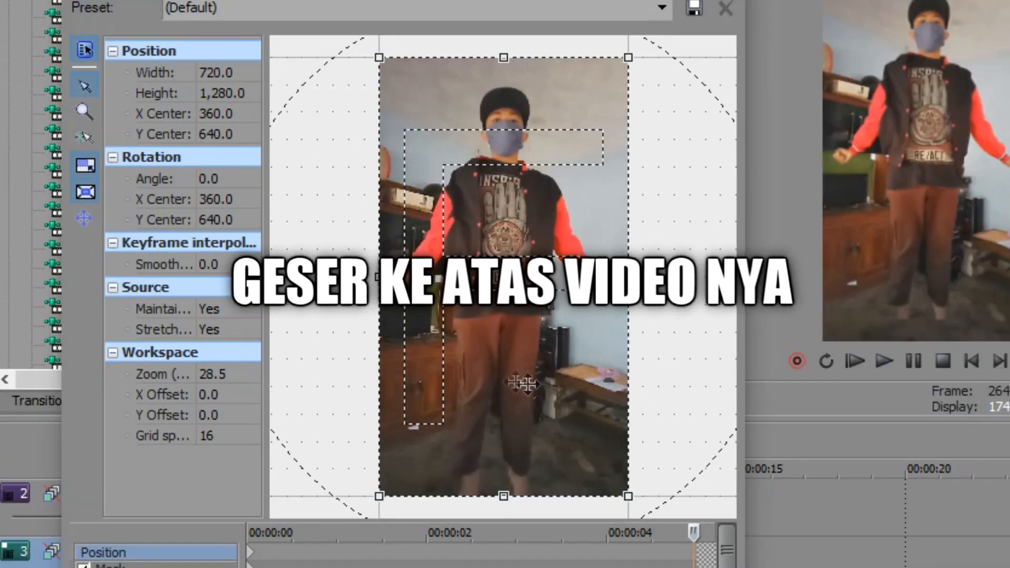
left_click_drag(556, 389, 556, 391)
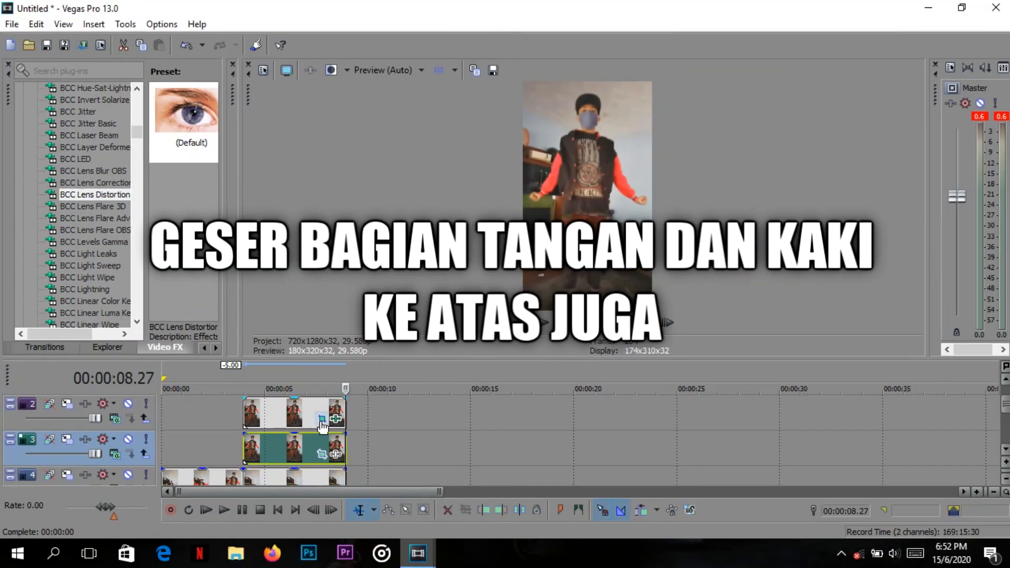
Shift the arms-and-legs still on track 2 upward at the clip's end through its pan/crop, and play back the freeze-frame section
left_click(321, 419)
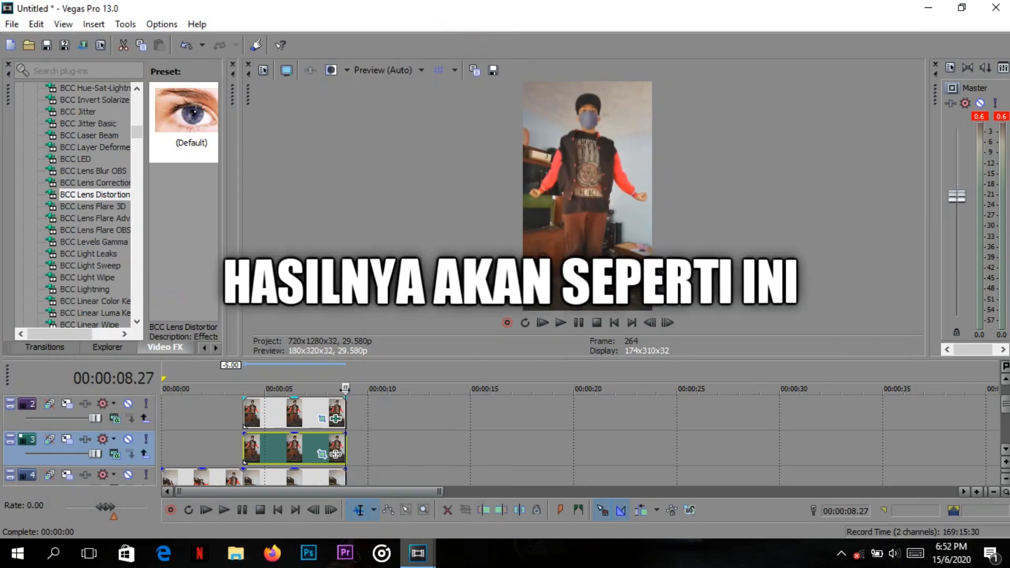
left_click(231, 422)
key("space")
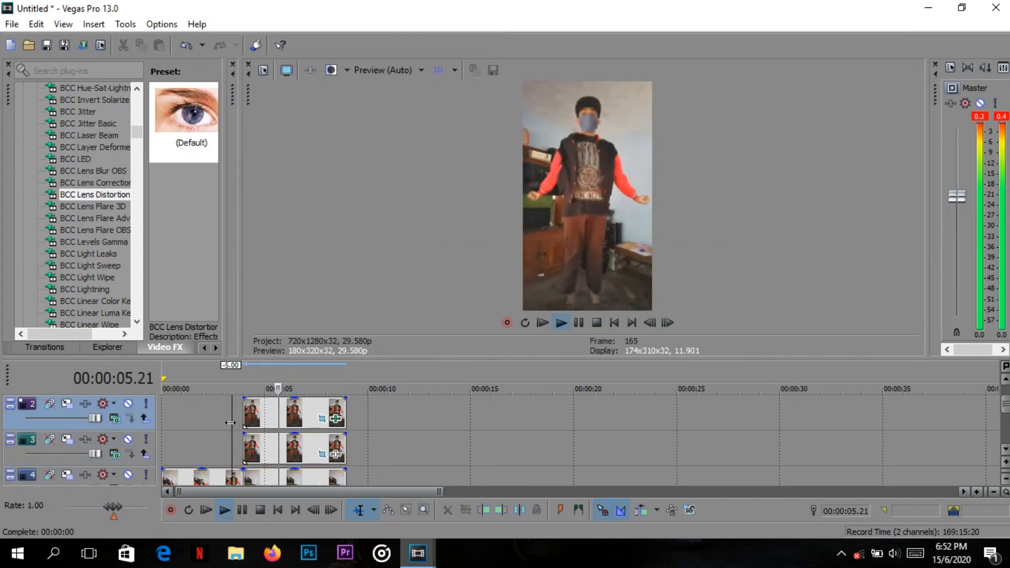
key("space")
key("space")
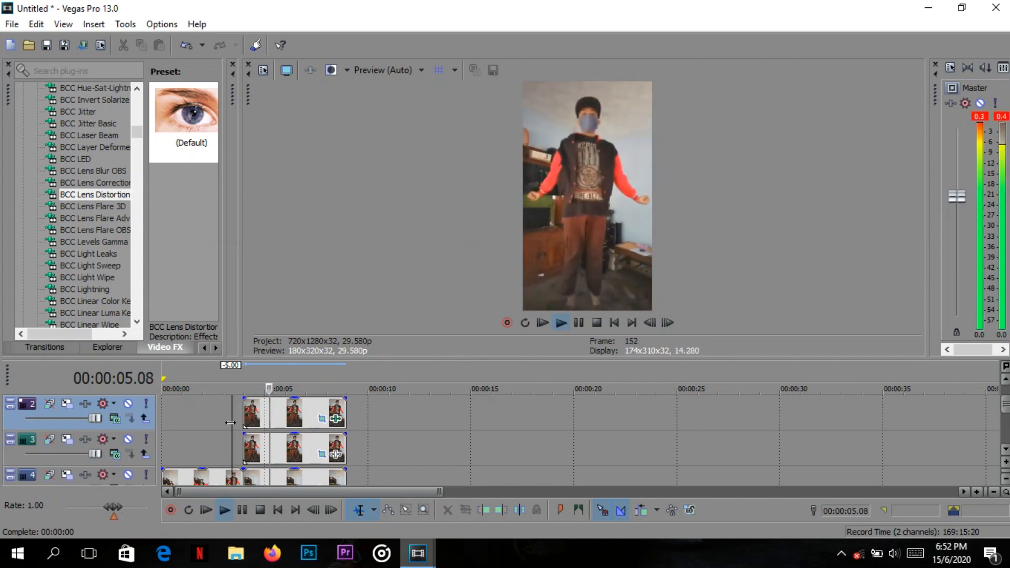
key("space")
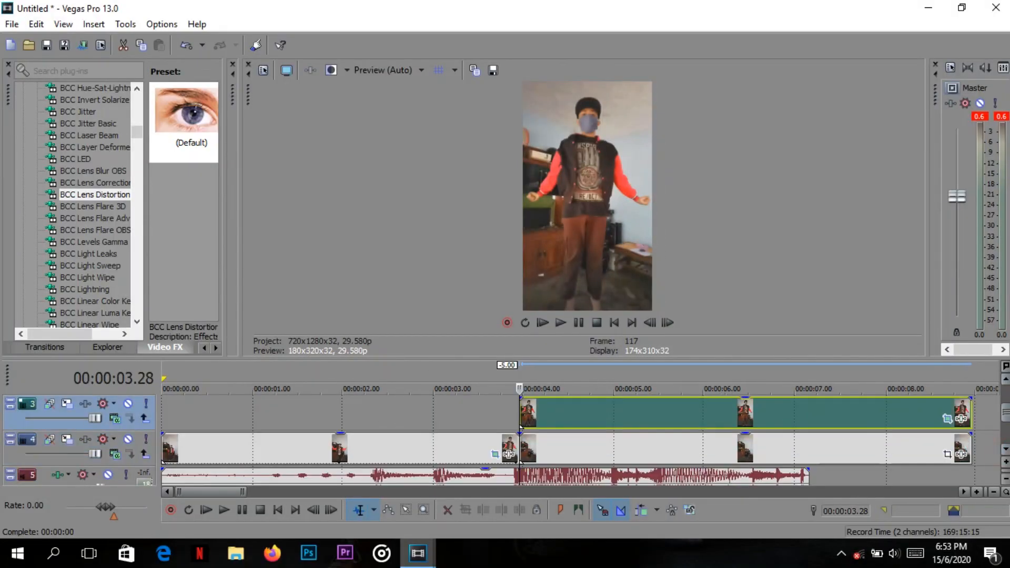
Add a (Legacy) Text event with the Default Text preset on track 3 at 00:00:02.07, reading "IRI"
left_click(362, 417)
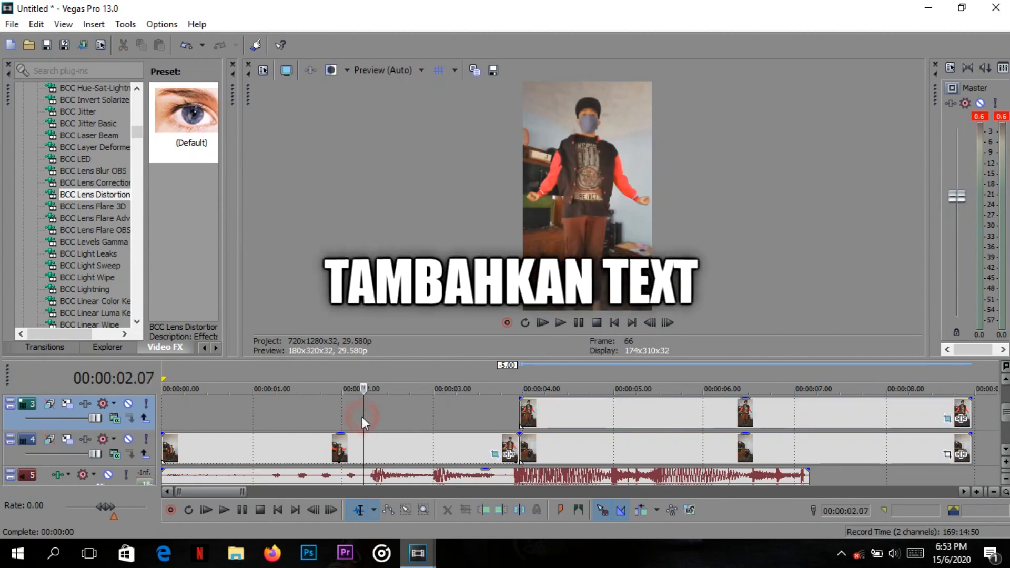
left_click(215, 349)
left_click(148, 347)
scroll(141, 226, "down", 10)
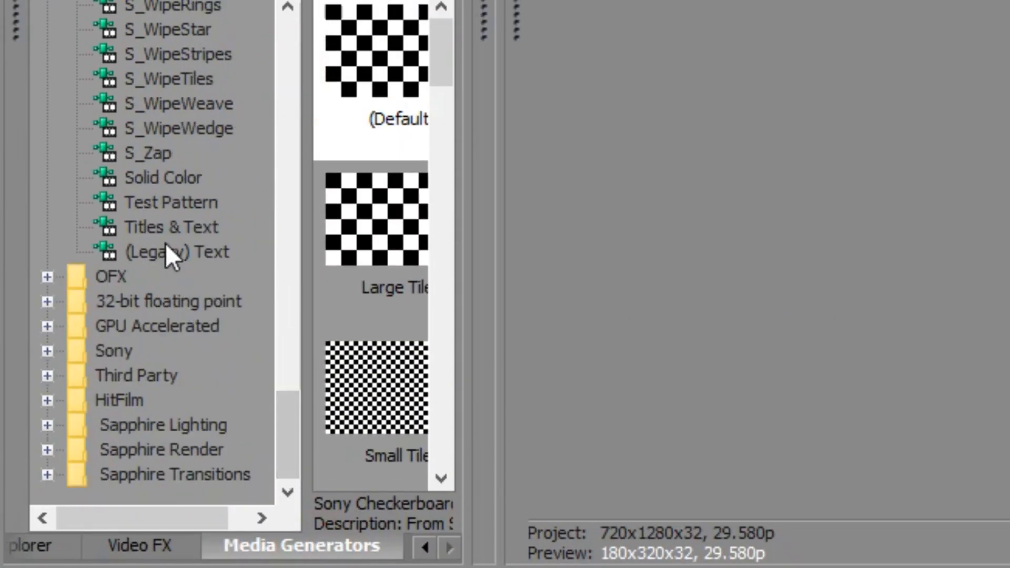
left_click(164, 252)
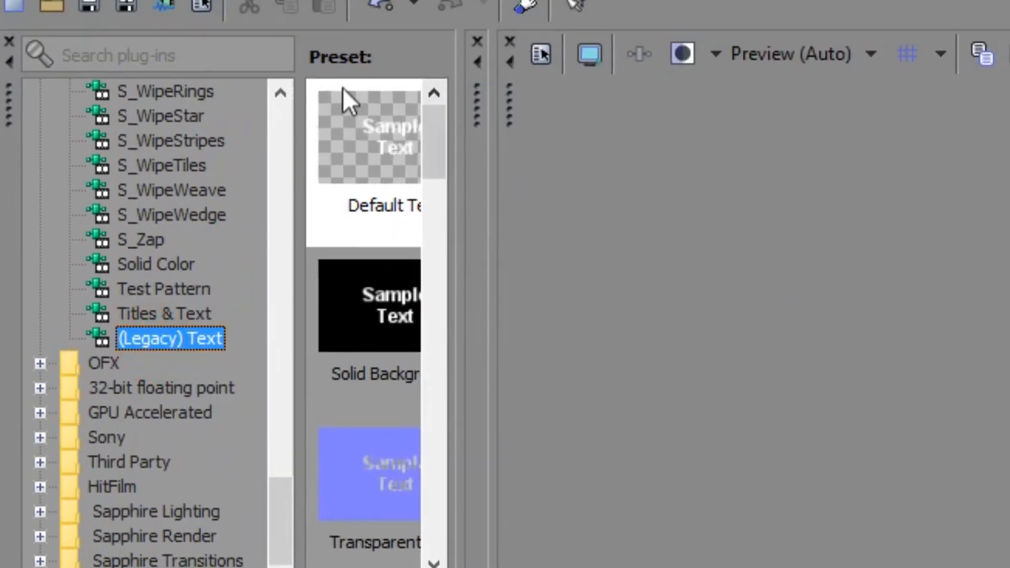
left_click(343, 109)
left_click_drag(389, 176, 437, 375)
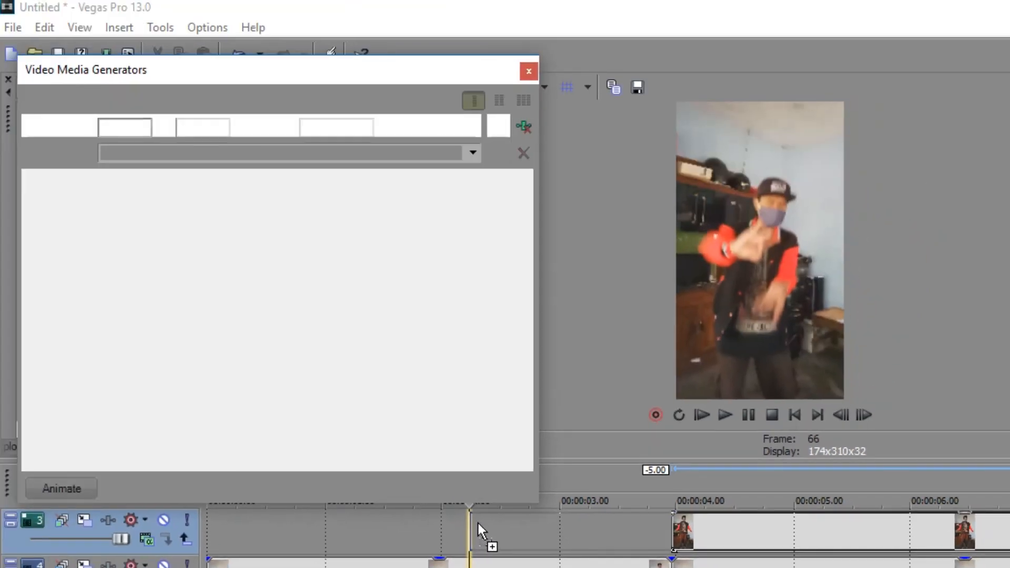
type("IRI")
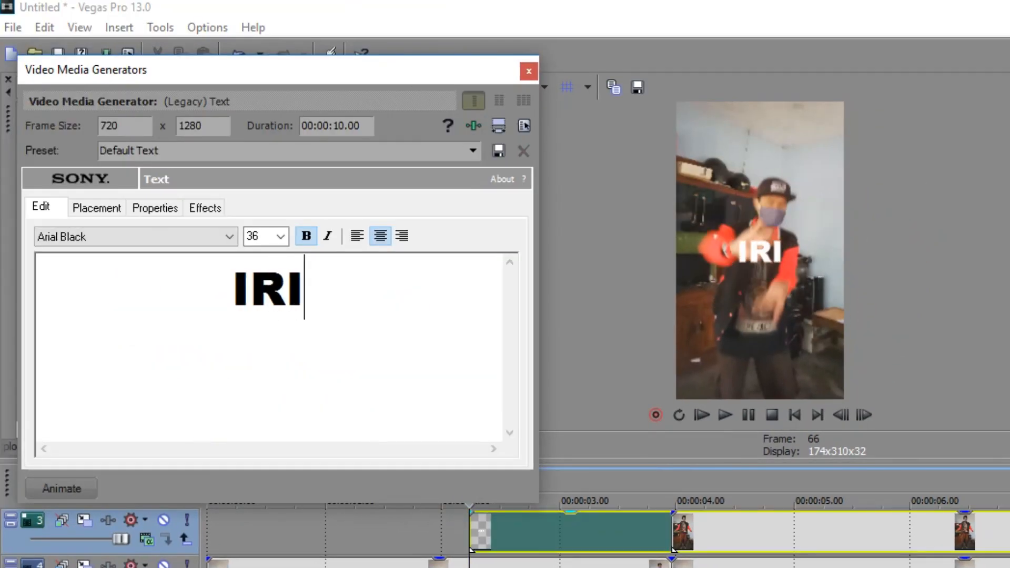
Set the IRI text's font to Arial and its size to 108, and lower its placement to Y 0.176
left_click(226, 237)
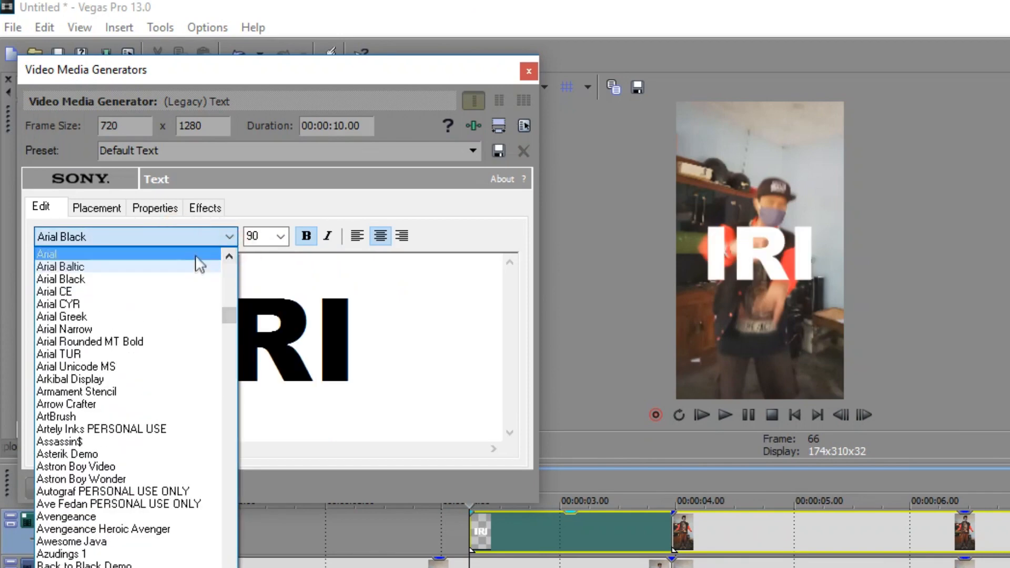
left_click(198, 257)
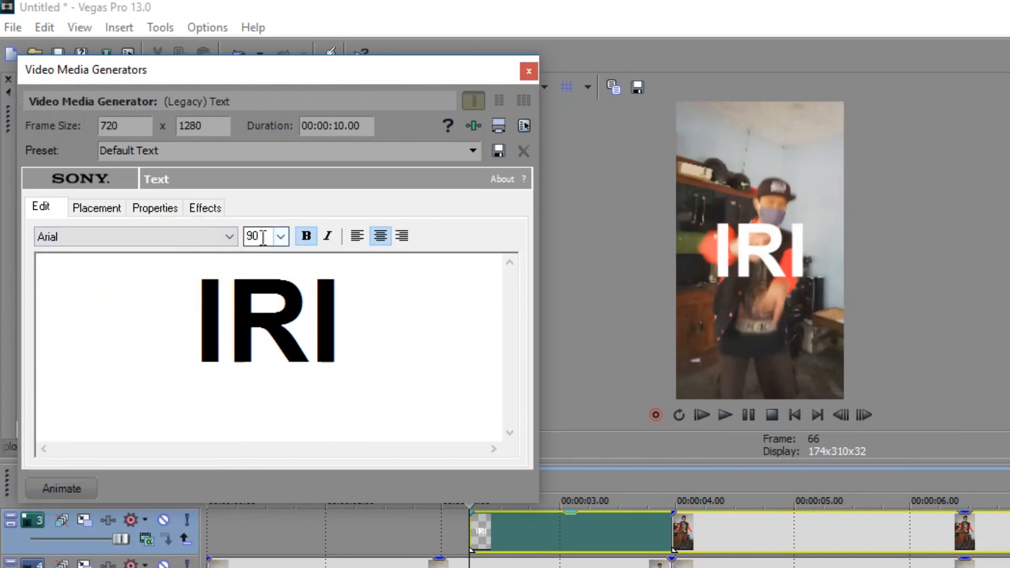
left_click(282, 236)
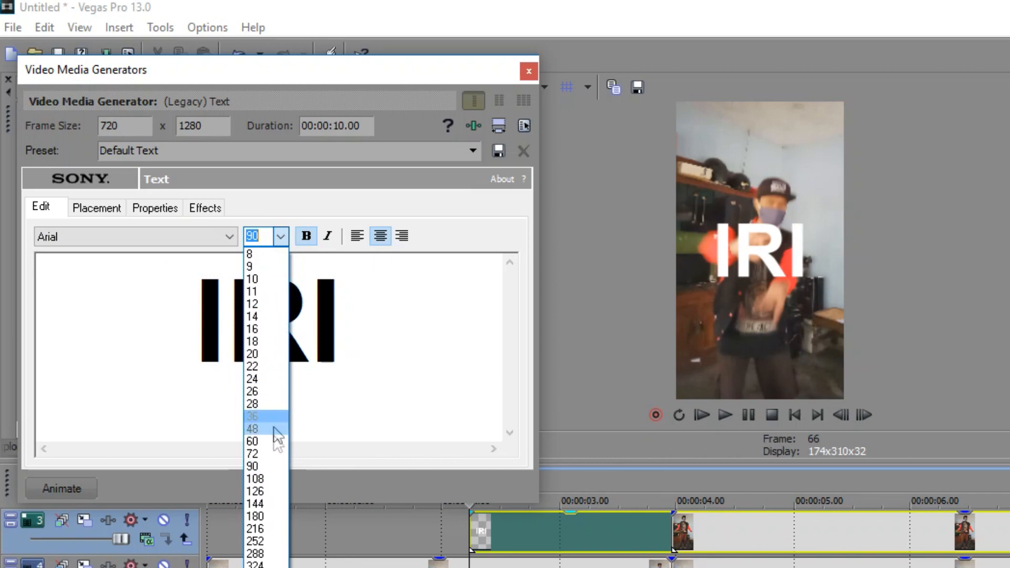
left_click(262, 478)
left_click(111, 209)
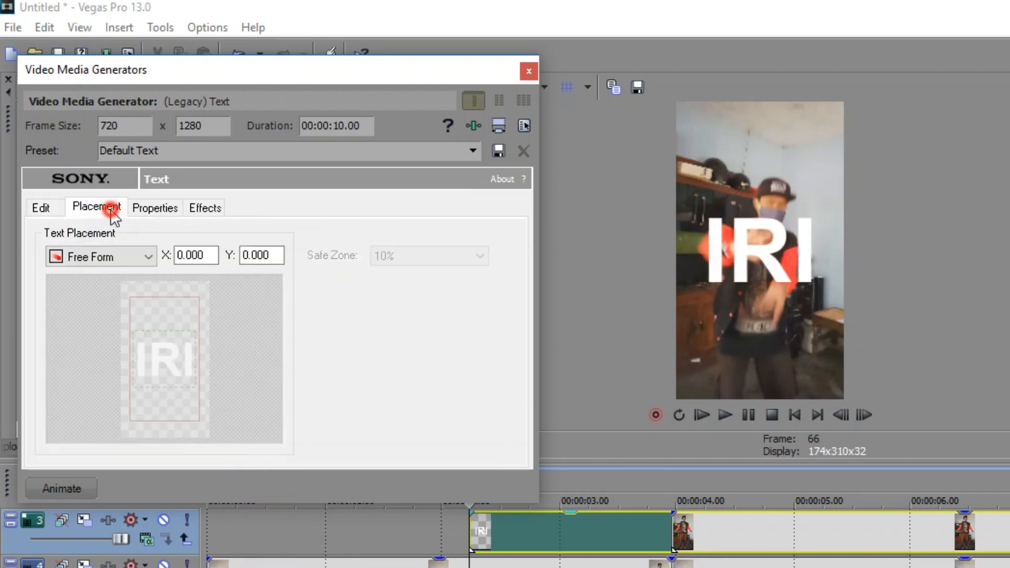
left_click_drag(170, 377, 170, 377)
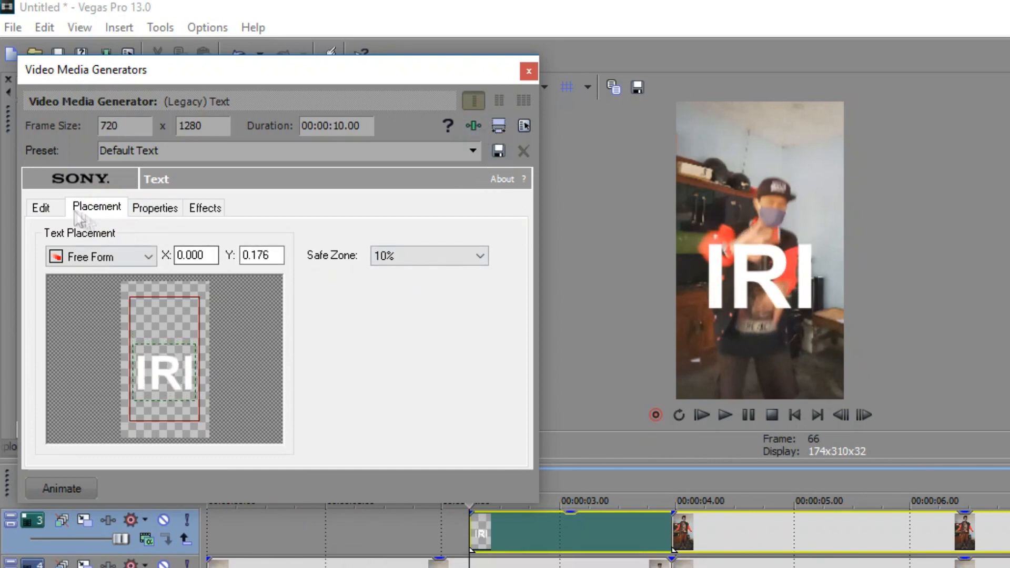
Reduce the IRI text's size to 72 and adjust its placement to Y 0.154
left_click(41, 207)
left_click(282, 237)
type("72")
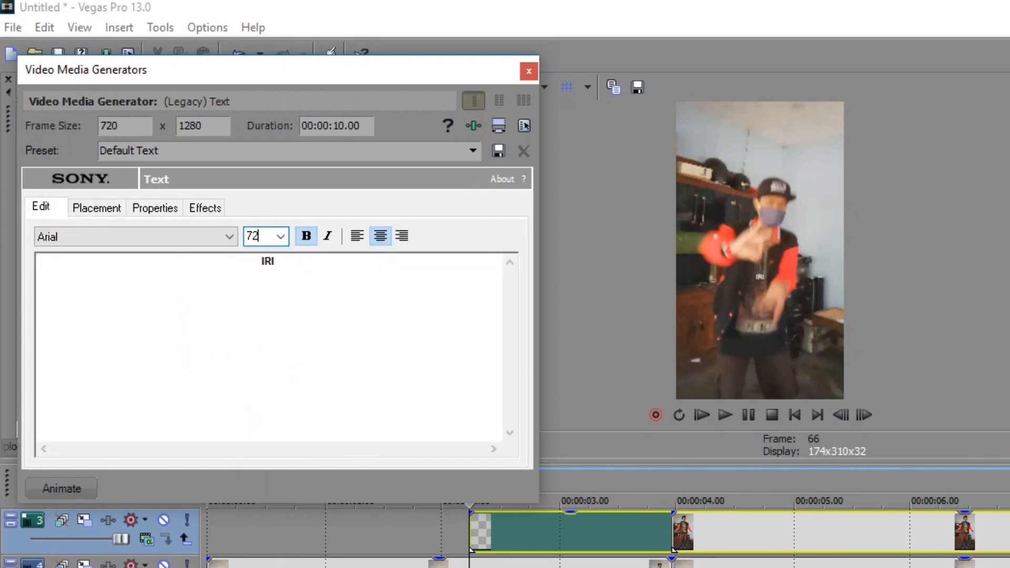
key("Return")
left_click(96, 208)
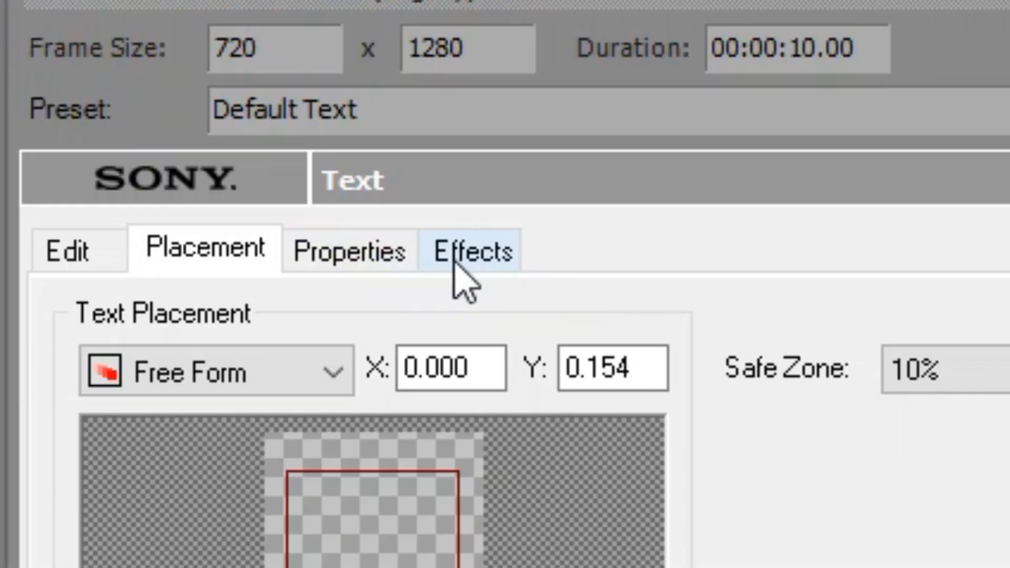
Enable Draw Shadow for the IRI text and set the shadow colour to blue with R 0, G 169, B 255
left_click(454, 262)
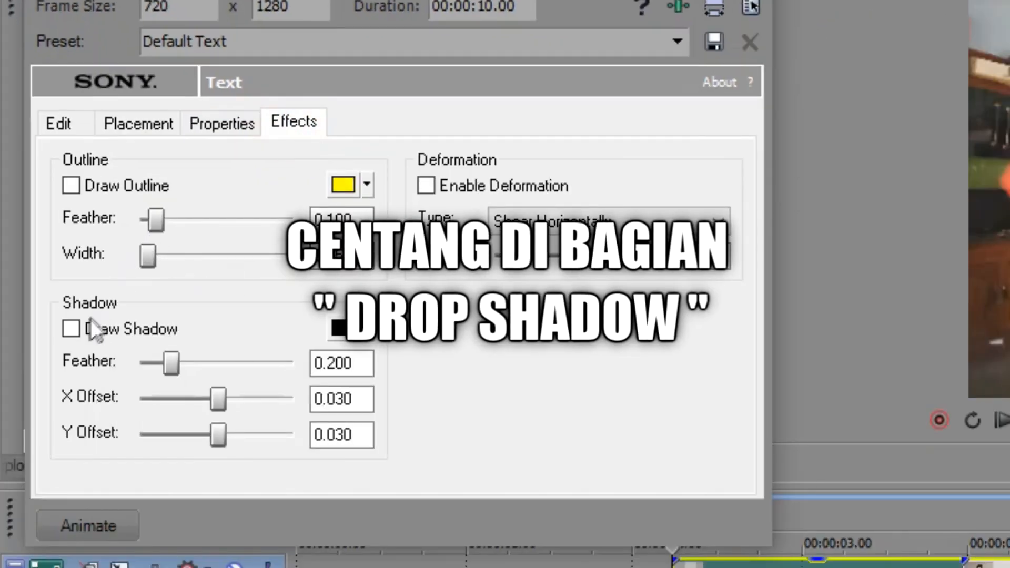
left_click(72, 330)
left_click(343, 328)
left_click(509, 435)
left_click_drag(446, 361, 392, 361)
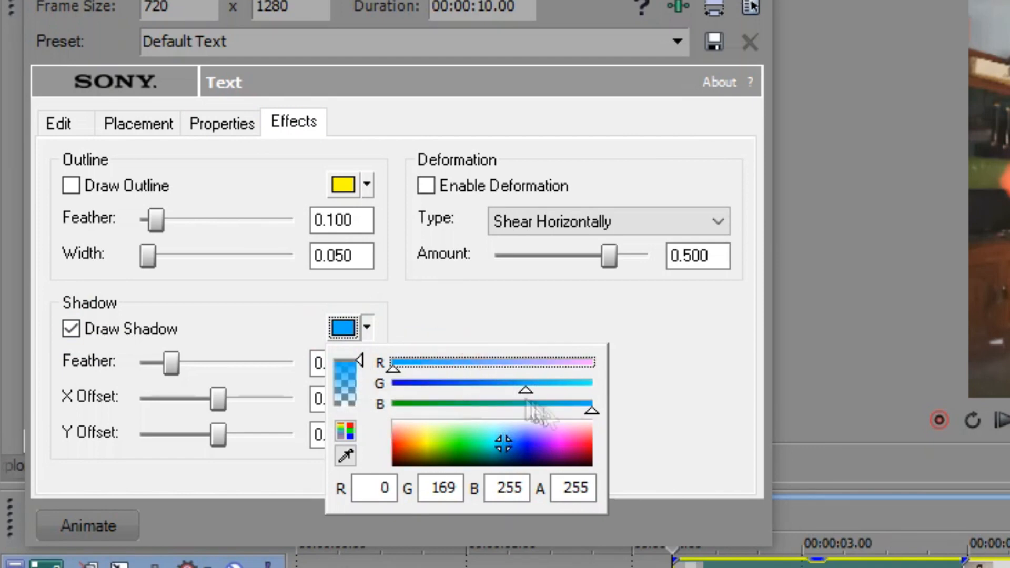
left_click(676, 372)
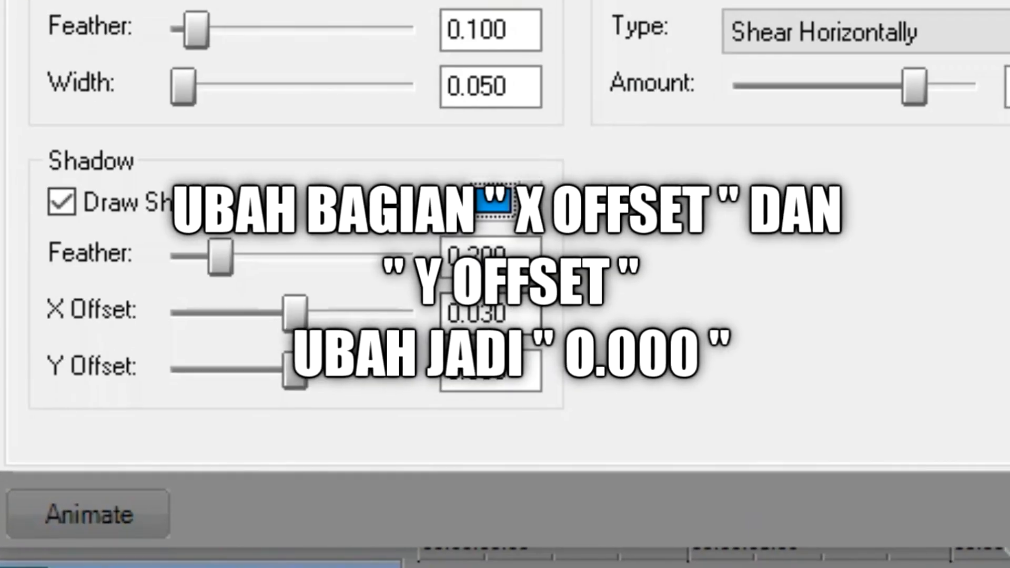
Set the shadow's X Offset and Y Offset to 0.000 and its Feather to 1.000, and close the text settings
left_click(492, 315)
key("BackSpace")
type("0")
left_click(494, 367)
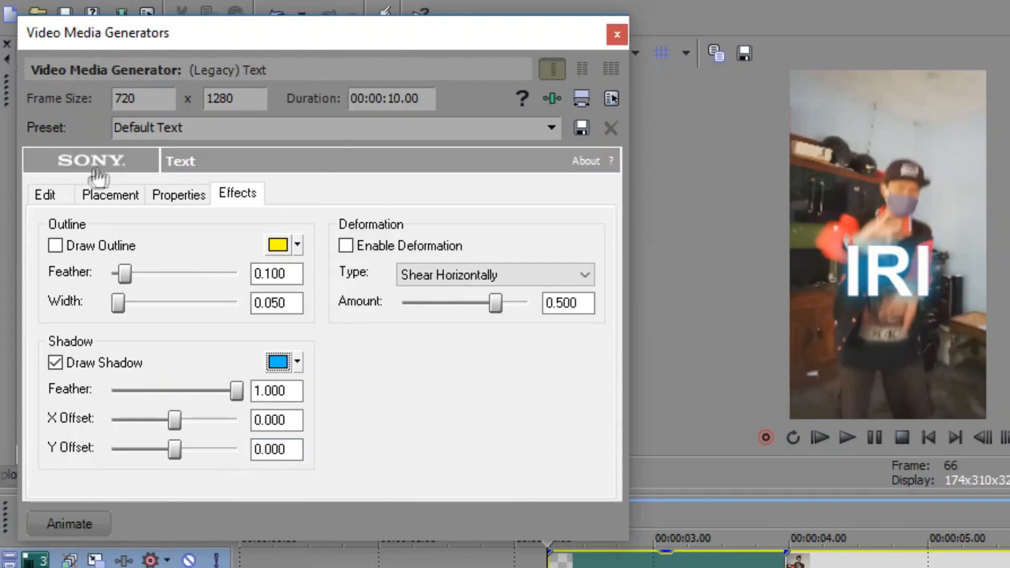
left_click(45, 195)
left_click(617, 34)
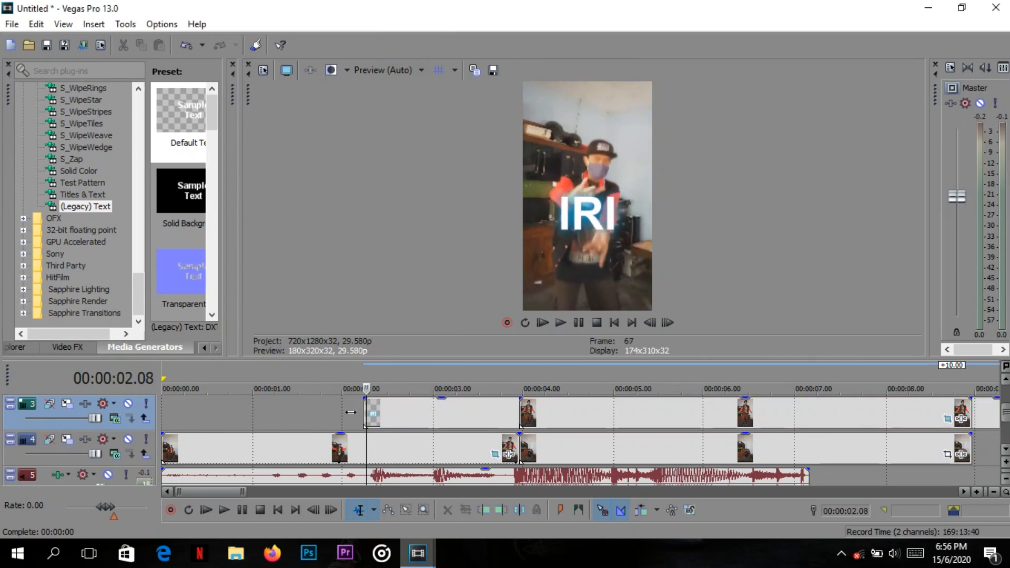
Start the IRI text event on track 3 two frames earlier, trim its end near 00:00:02.21, and check the timing in playback
left_click(390, 413)
left_click_drag(364, 413, 343, 407)
key("space")
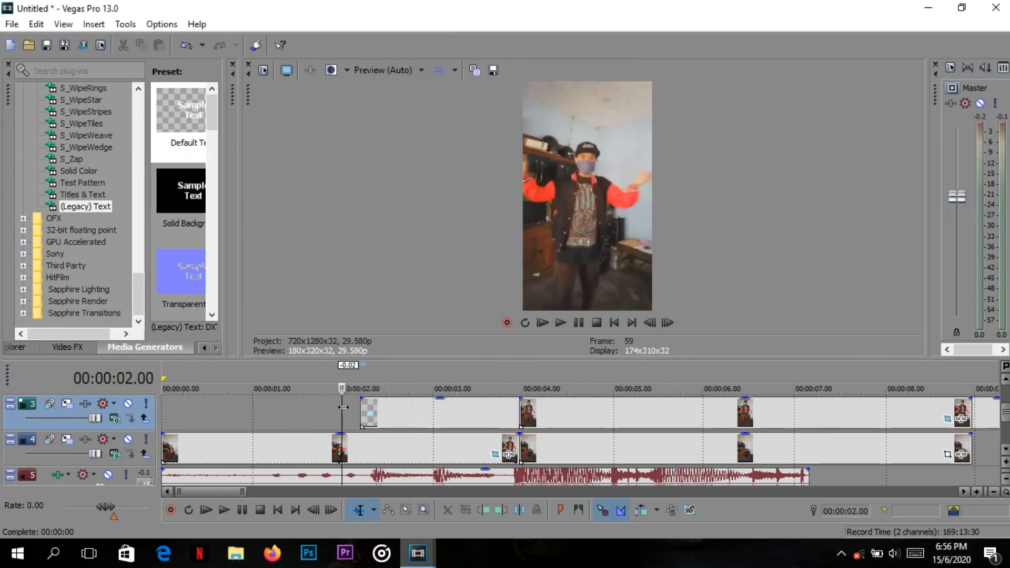
left_click(405, 413)
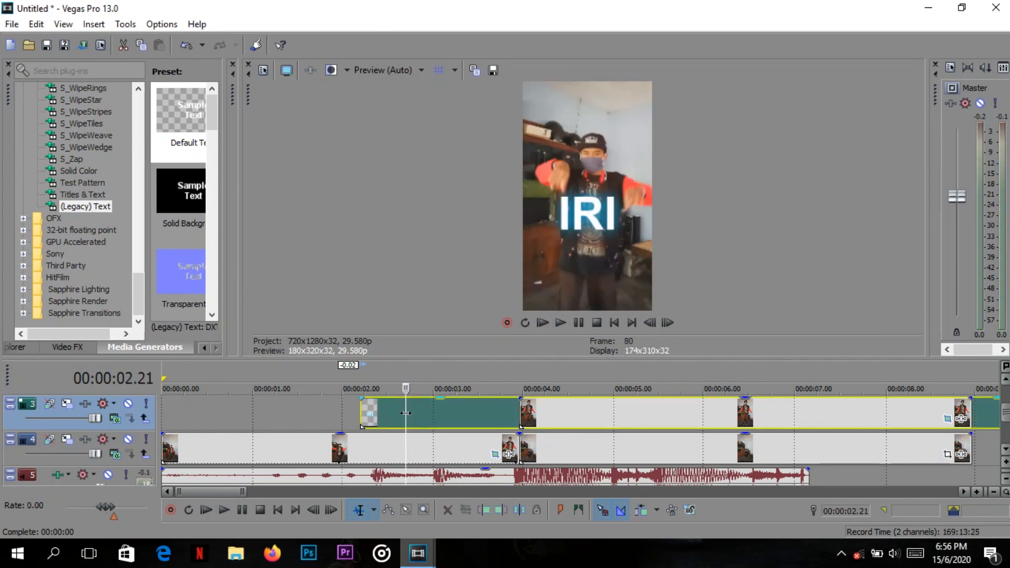
left_click_drag(405, 413, 404, 412)
left_click(345, 413)
key("space")
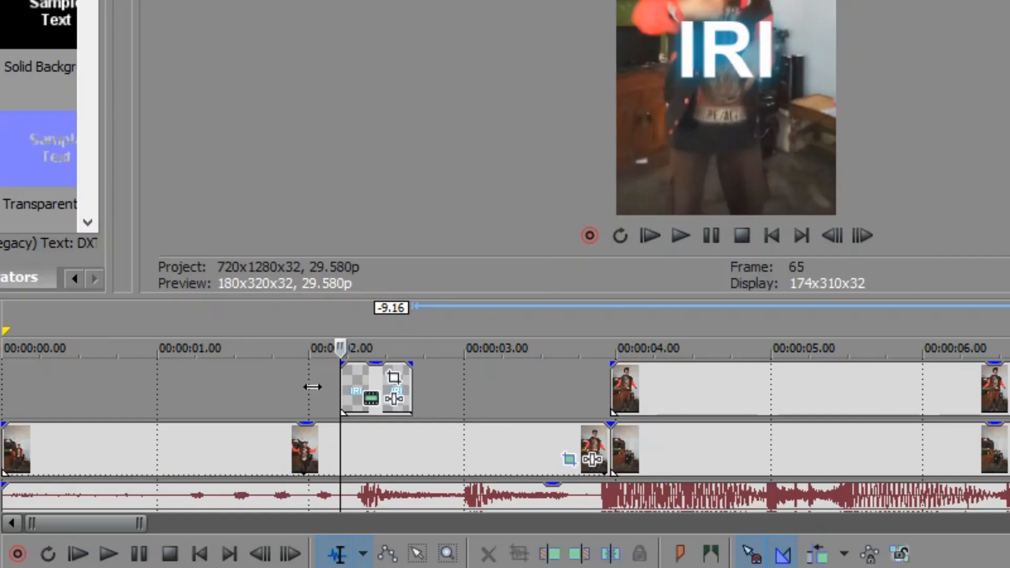
Add a short fade-in and a 00:00:00.06 fade-out to the IRI text event, and play it back
left_click_drag(339, 364, 339, 364)
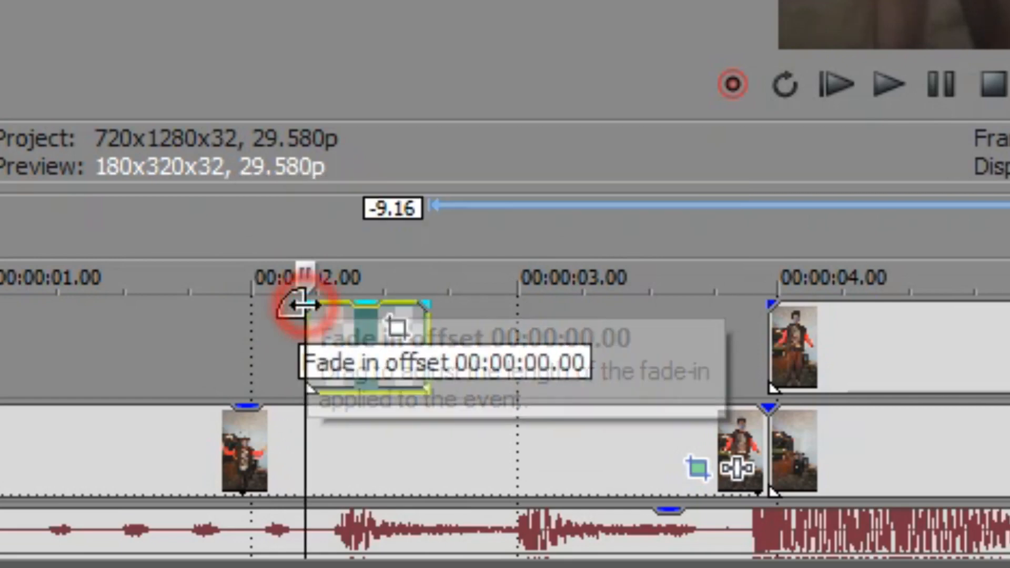
left_click_drag(300, 305, 323, 306)
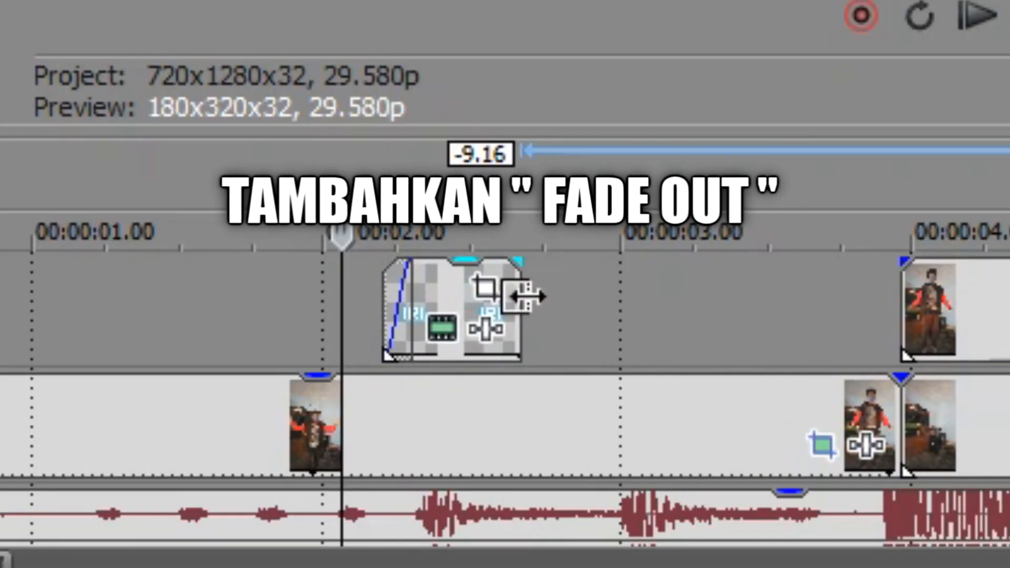
left_click_drag(524, 296, 497, 272)
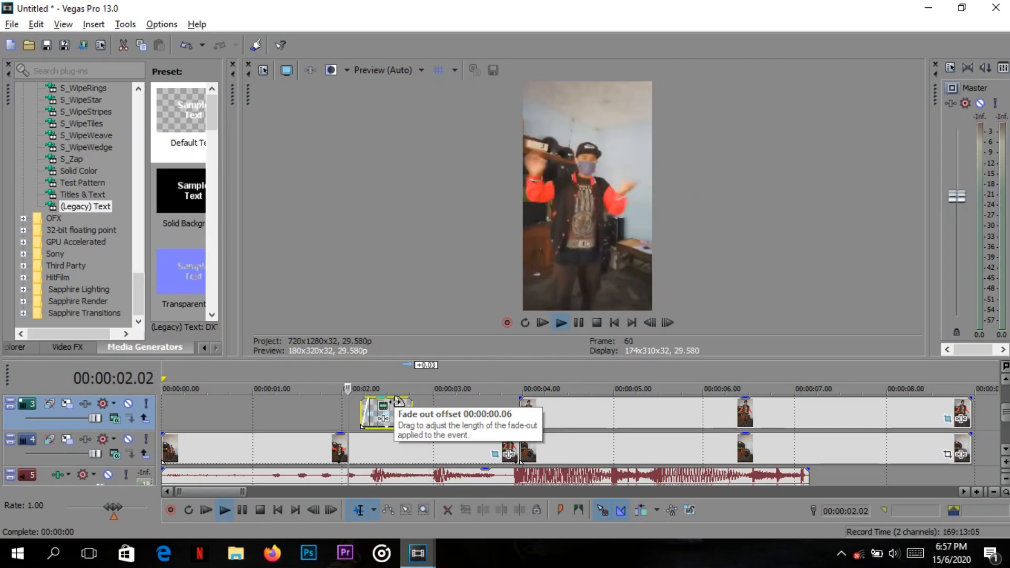
key("space")
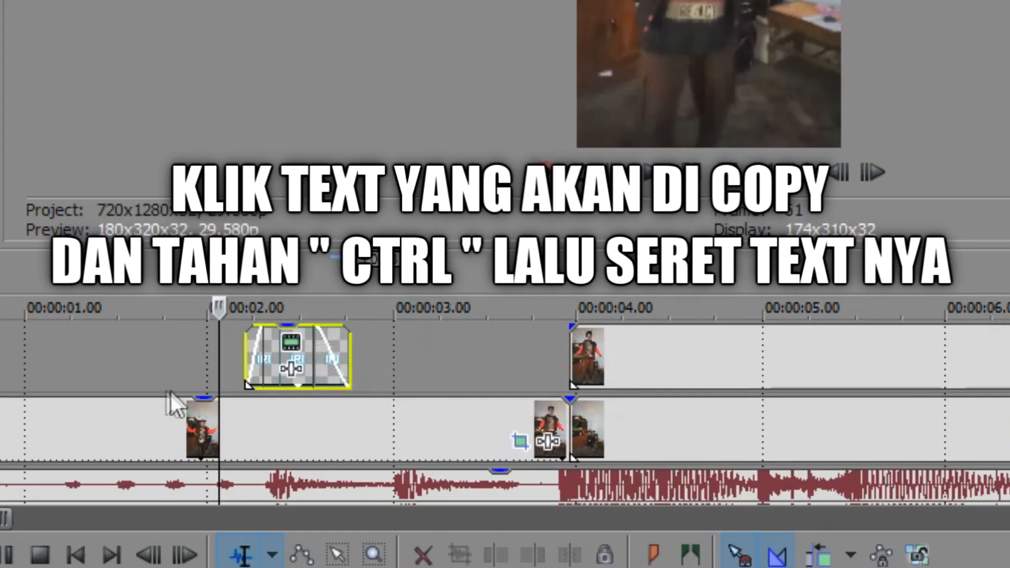
Duplicate the IRI text event just after the original as a new copy of the source media, and change its text to "BILANG"
left_click_drag(251, 375, 406, 365)
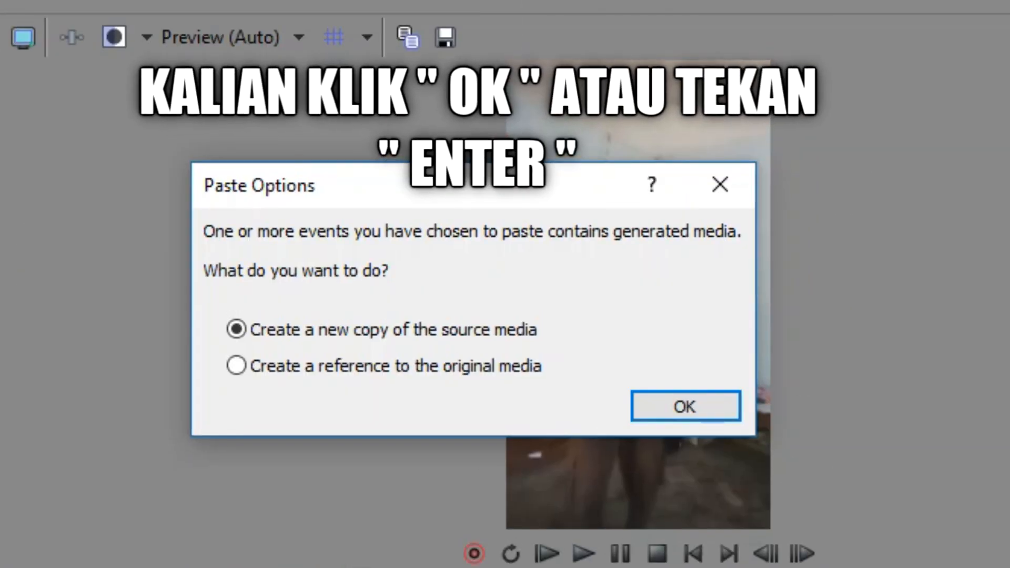
key("Return")
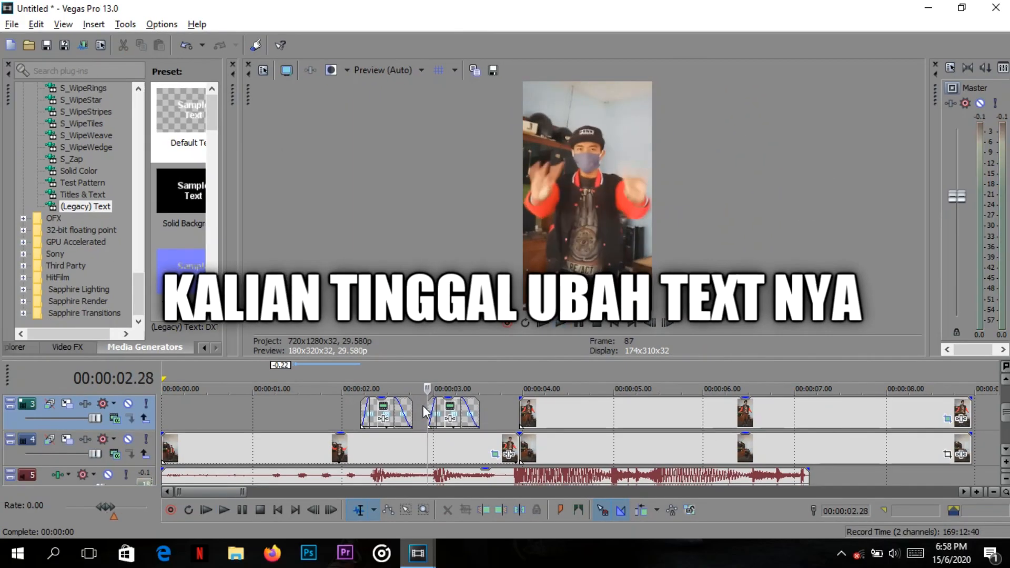
left_click(444, 413)
type("BILANG")
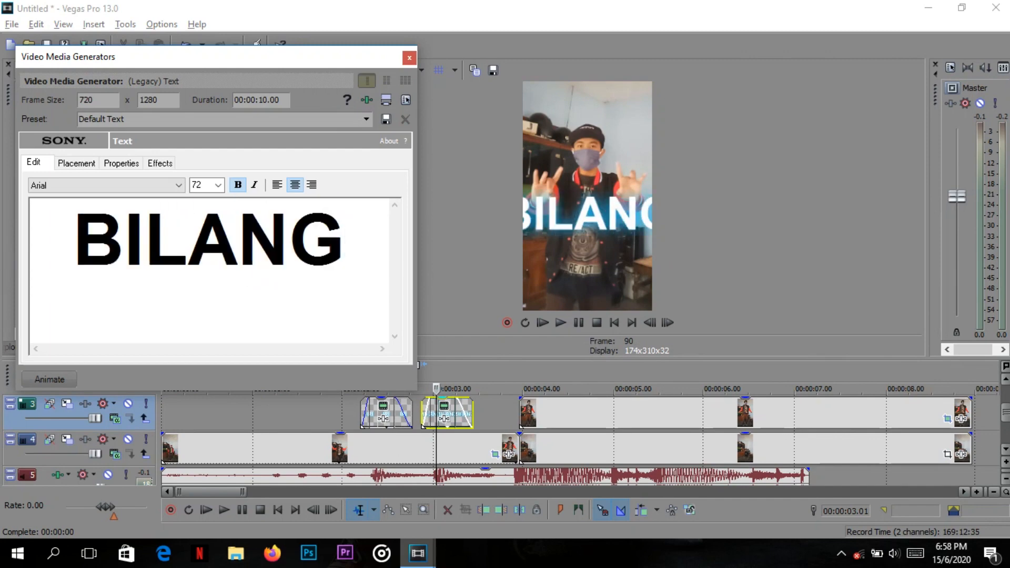
Set the BILANG text in Impact at a smaller size, place it at Y 0.044, and play back both titles
left_click(175, 185)
left_click(89, 475)
left_click(218, 184)
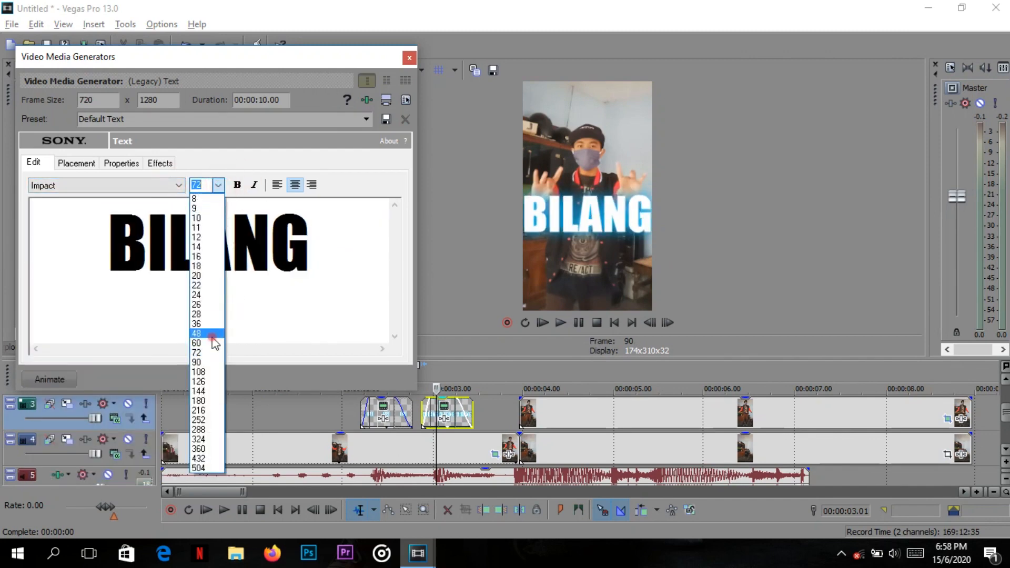
left_click(211, 333)
left_click(78, 163)
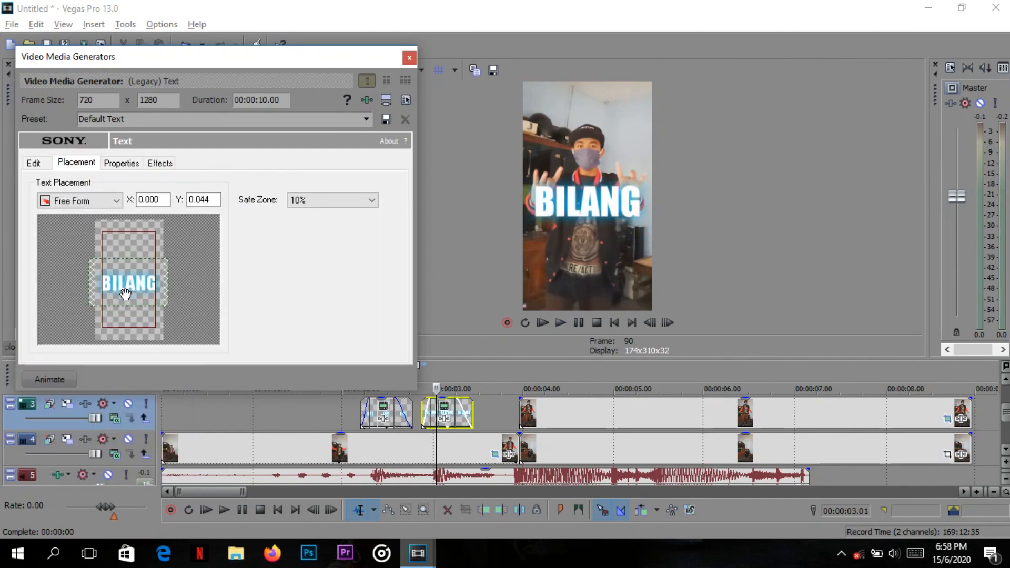
left_click(409, 57)
left_click(352, 414)
key("space")
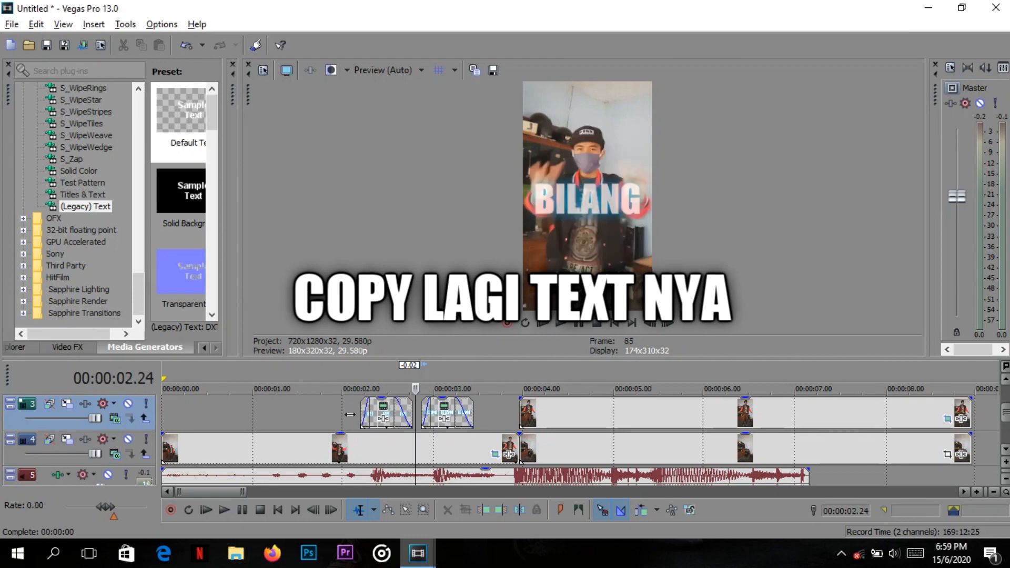
Duplicate the BILANG text event onto track 1 at the start of the freeze-frame clips as a new copy of the source media
left_click(447, 413)
scroll(509, 439, "up", 3)
left_click_drag(509, 440, 539, 421)
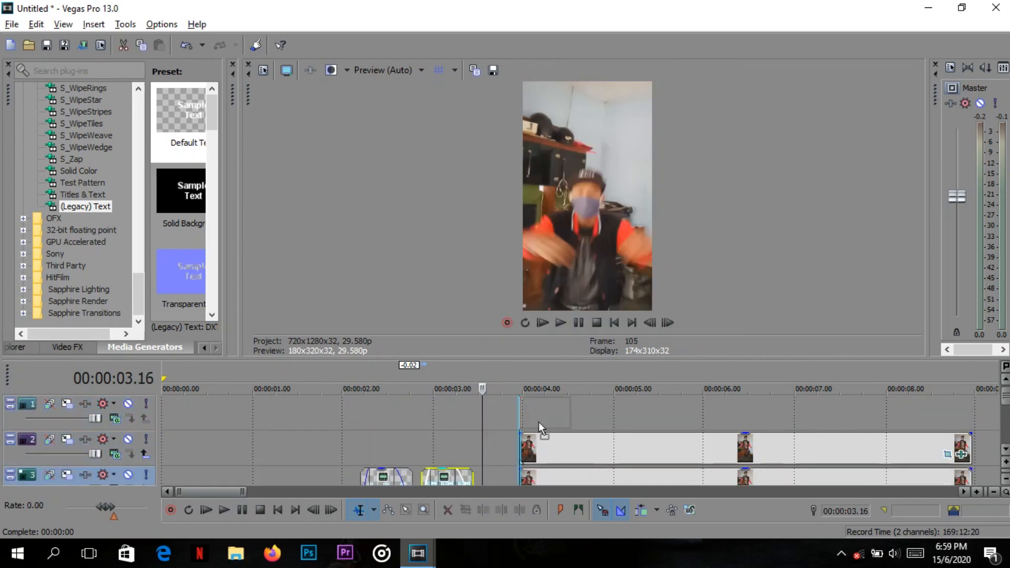
key("Return")
Check the copied title's timing, start it three frames earlier at 00:00:03.25, and step to 00:00:04.02 within the text event
key("space")
key("Left")
key("Left")
key("Left")
key("Left")
key("Left")
key("Left")
key("Left")
key("Left")
key("Left")
key("Left")
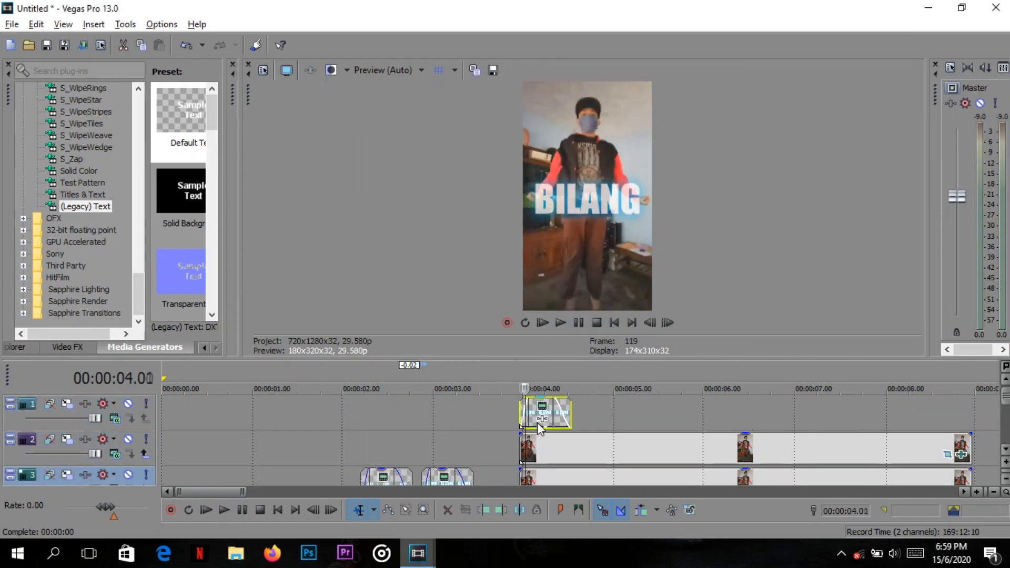
left_click_drag(538, 422, 529, 424)
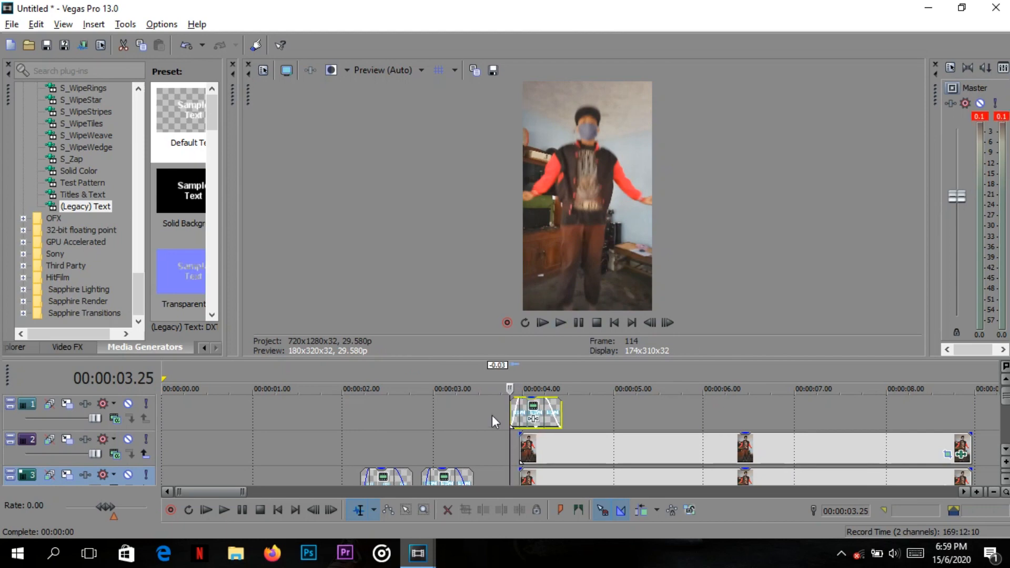
key("Right")
key("Right")
key("Right")
key("Right")
key("Right")
key("Right")
key("Right")
key("Right")
key("Left")
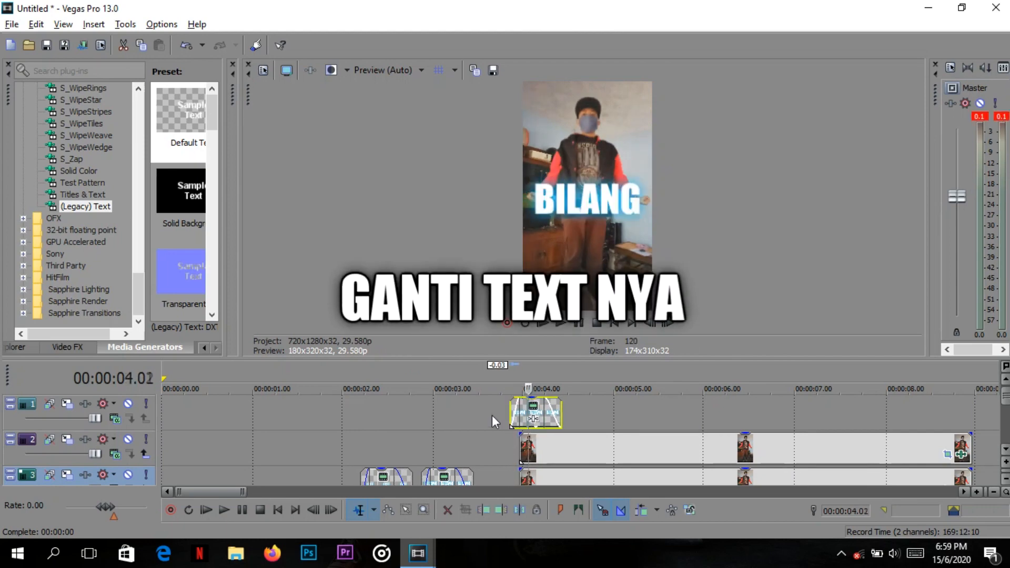
Change the copied title's text on track 1 to "BOS" and set it in Arial
left_click(533, 405)
type("BO")
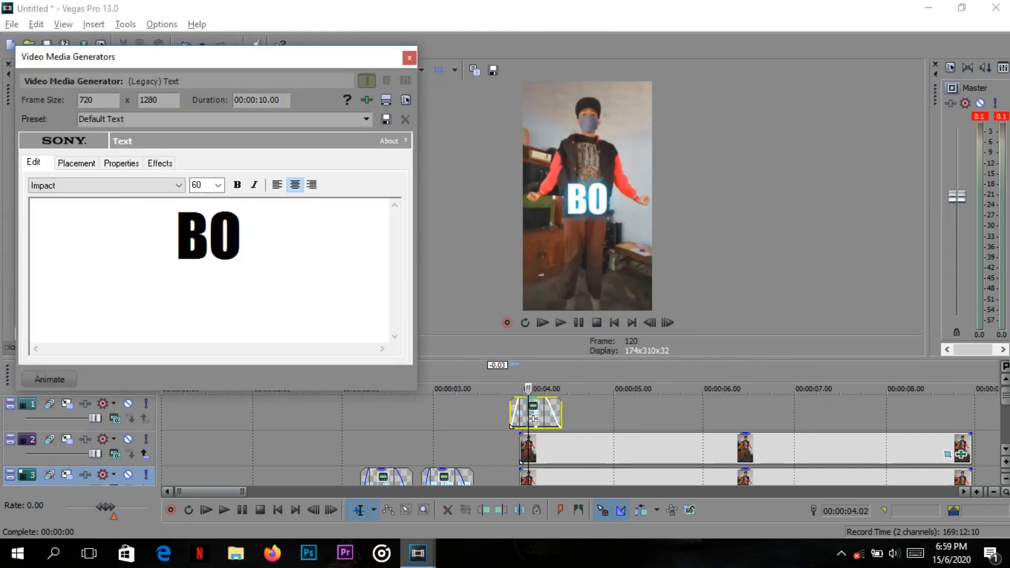
left_click(121, 185)
type("arial")
key("Return")
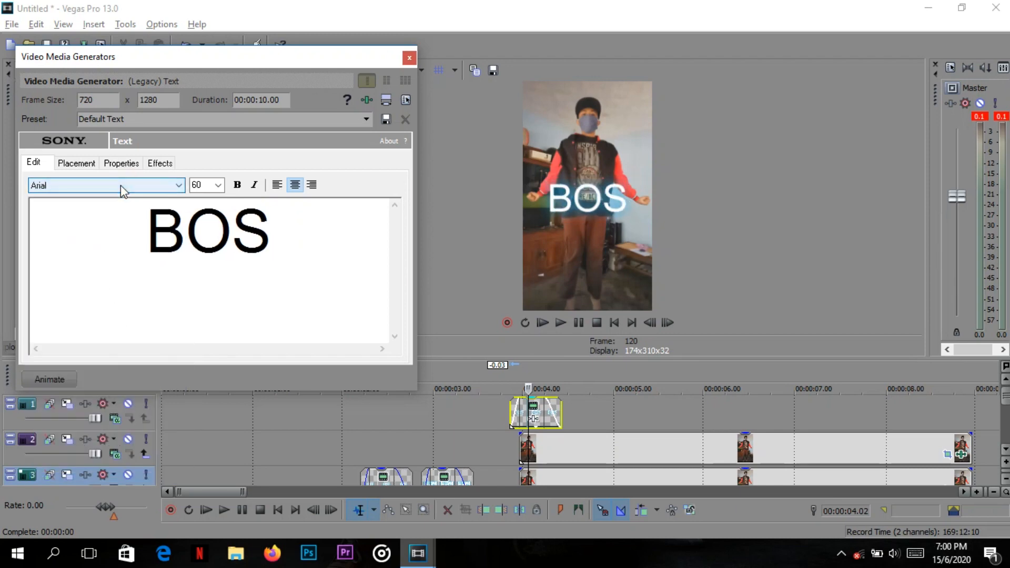
Make the BOS text bold at size 72 and move it slightly higher in the frame, keeping it horizontally centred
left_click(238, 185)
left_click(218, 186)
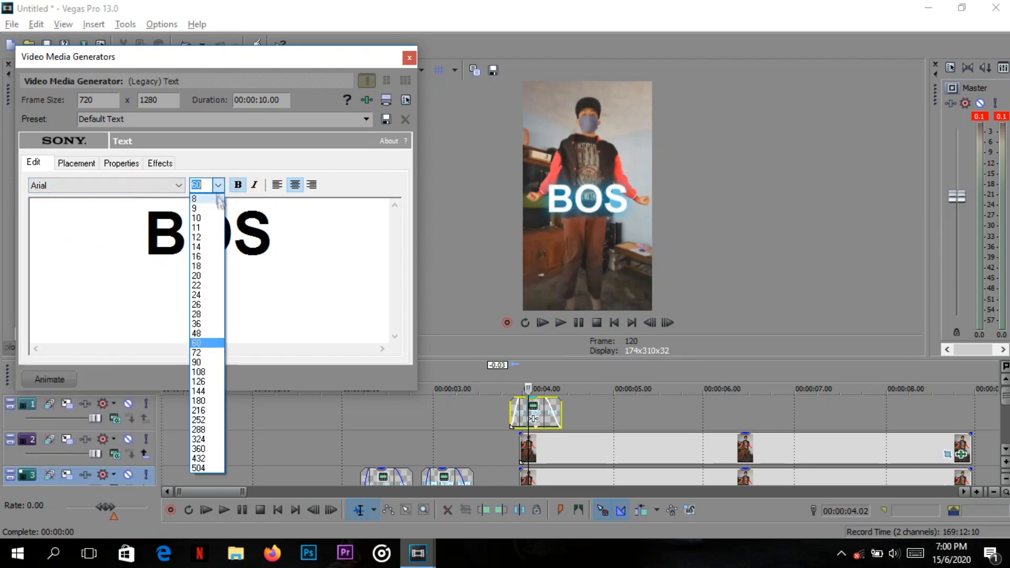
left_click(212, 352)
left_click(95, 166)
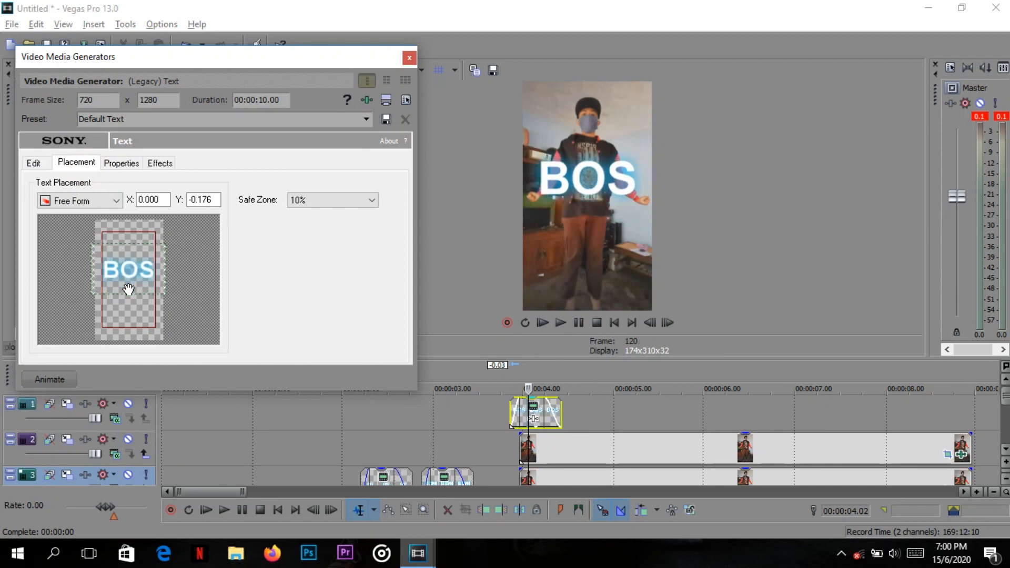
left_click(408, 58)
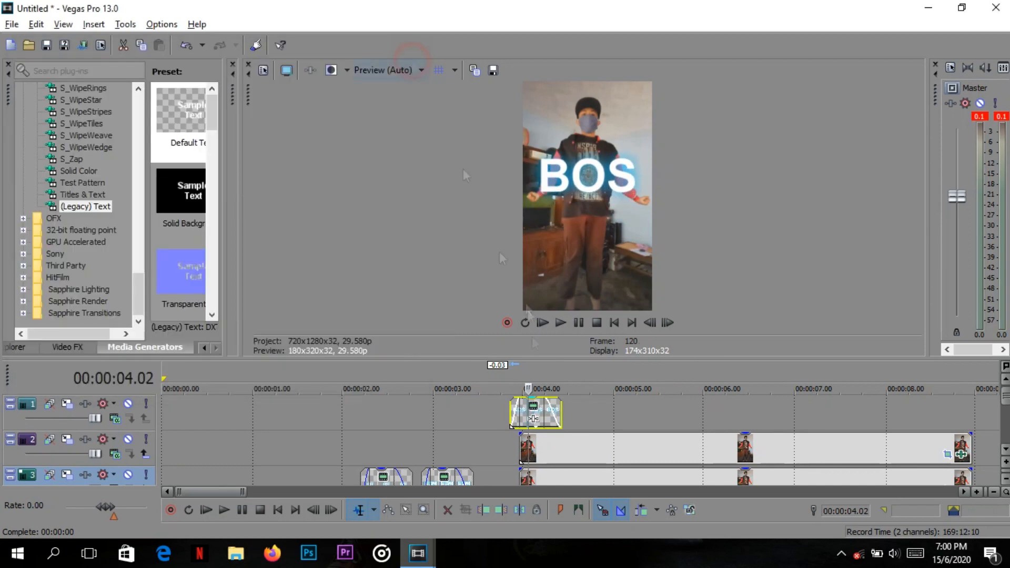
Extend the BOS text event to just past the end of the freeze-frame clips and check it in playback
left_click(499, 413)
key("space")
key("space")
left_click_drag(561, 413, 970, 403)
key("space")
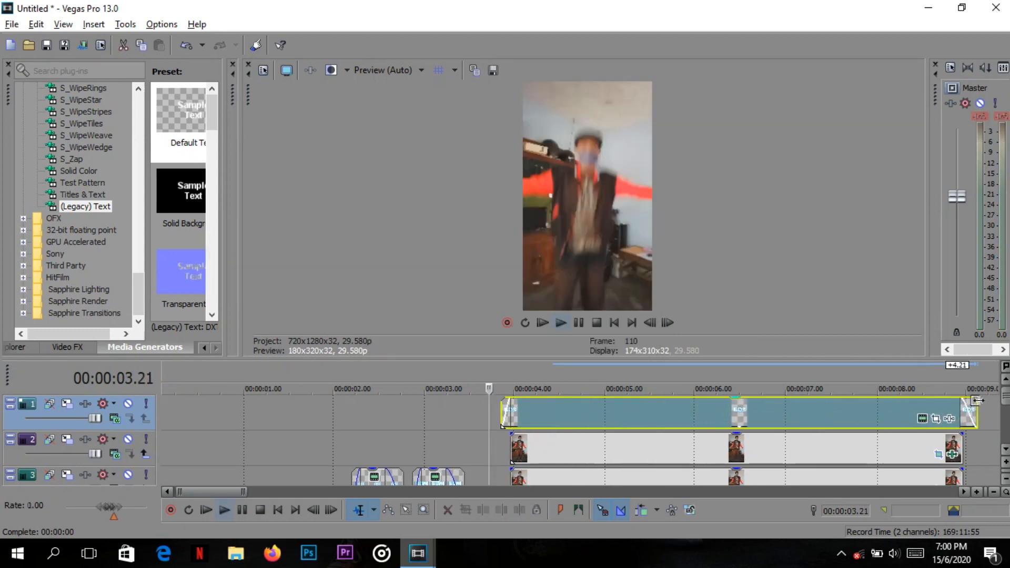
key("space")
left_click(463, 451)
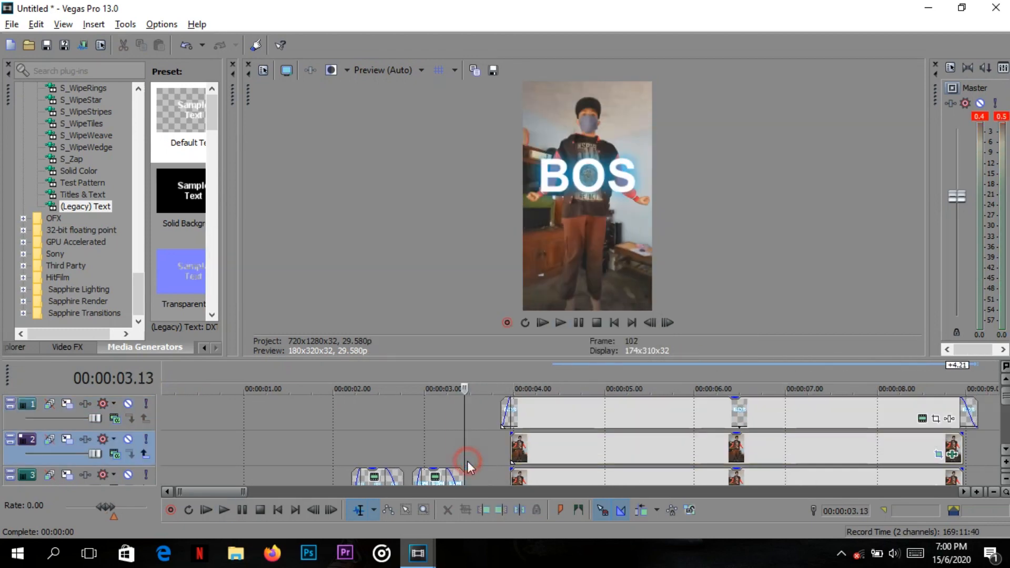
Insert a new video track between the freeze-frame clip on track 3 and the main video track below it
left_click(1005, 453)
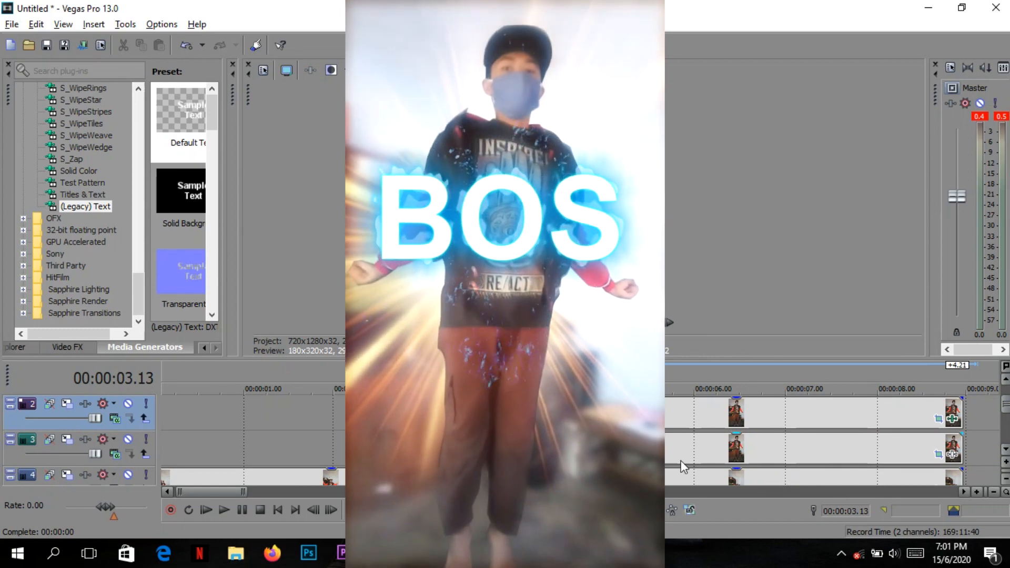
left_click_drag(1004, 421, 1005, 413)
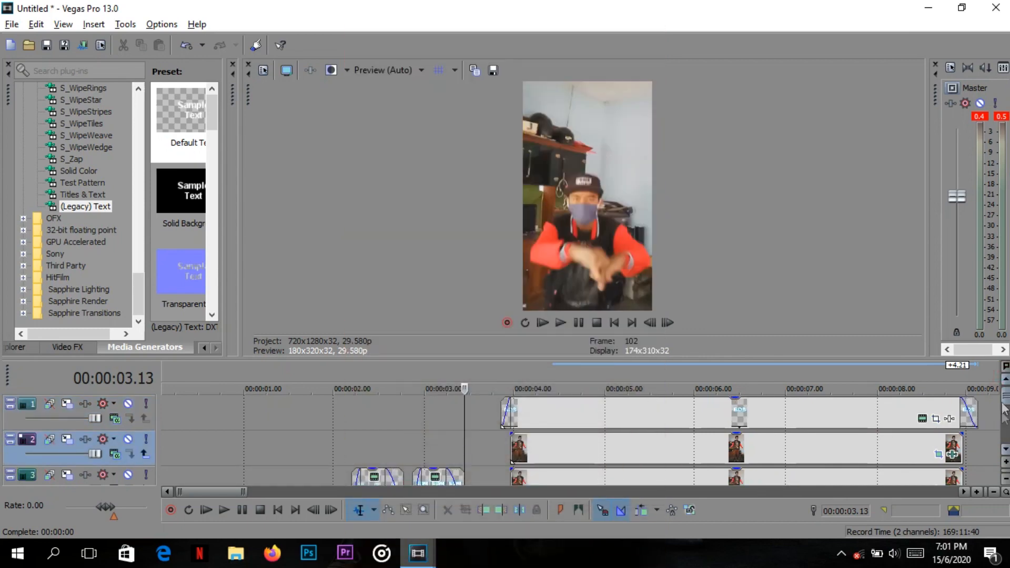
left_click(1005, 450)
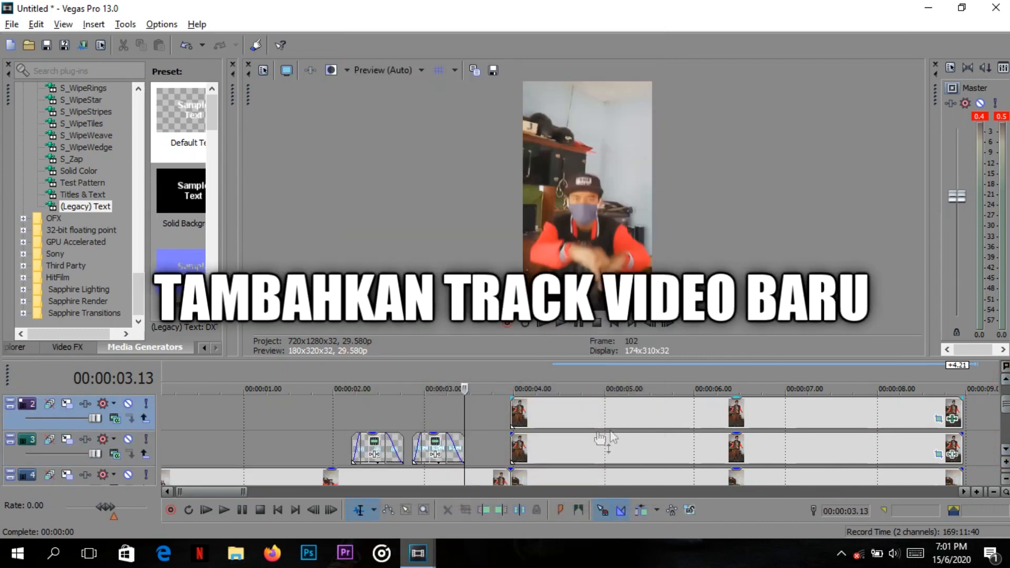
left_click(521, 435)
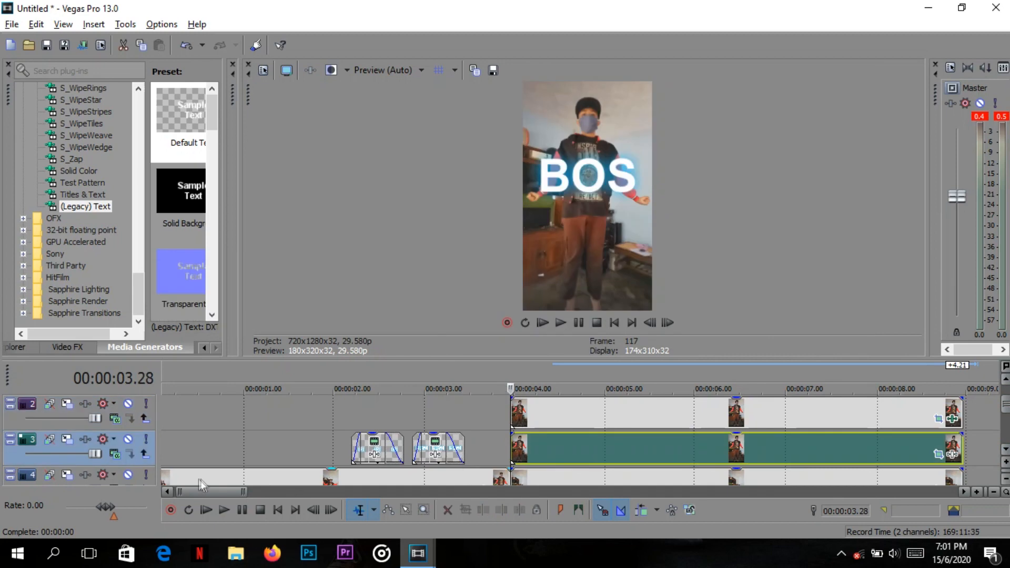
left_click(537, 476)
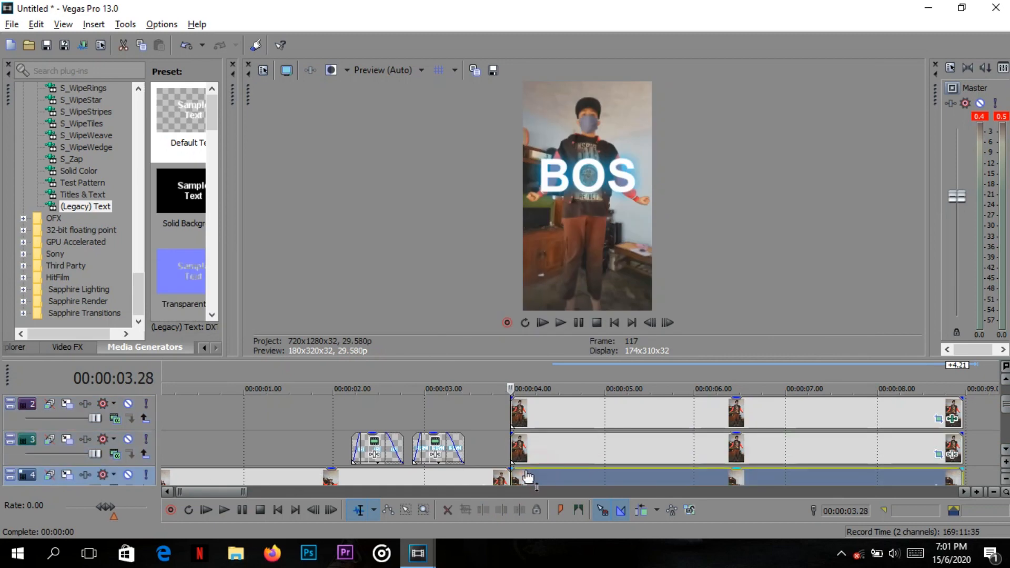
right_click(134, 484)
left_click(174, 282)
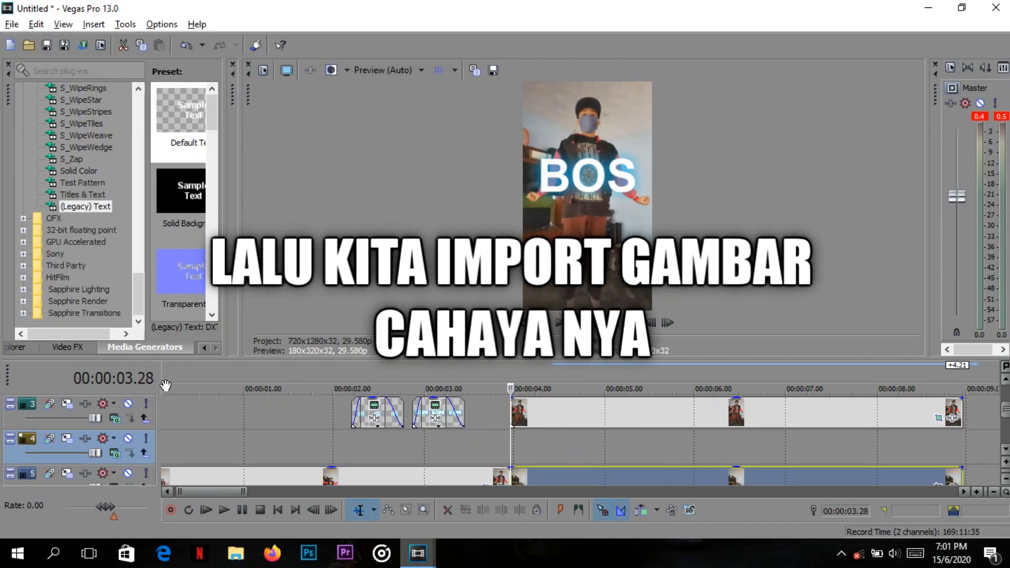
Import Sunrays image.jpg into the project media and place it on the new track 4 at 00:00:03.28
left_click(204, 347)
left_click(204, 347)
left_click(53, 346)
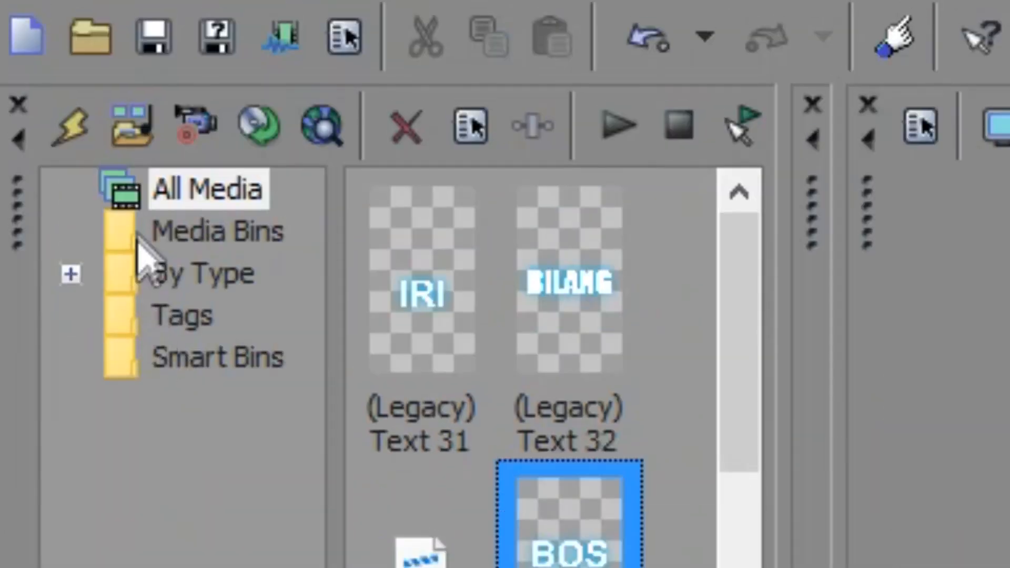
left_click(129, 135)
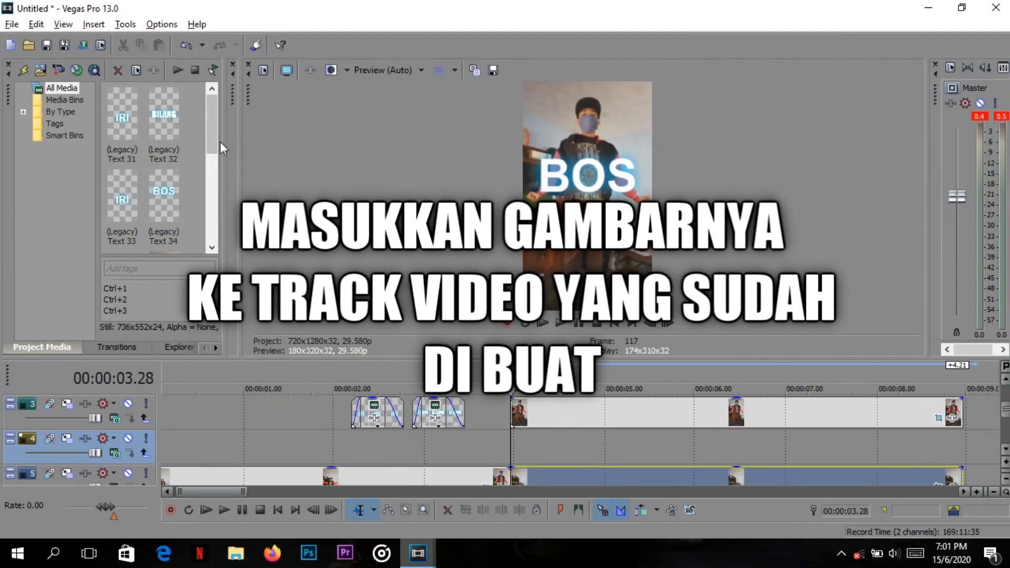
left_click_drag(211, 131, 208, 208)
left_click_drag(515, 456, 518, 448)
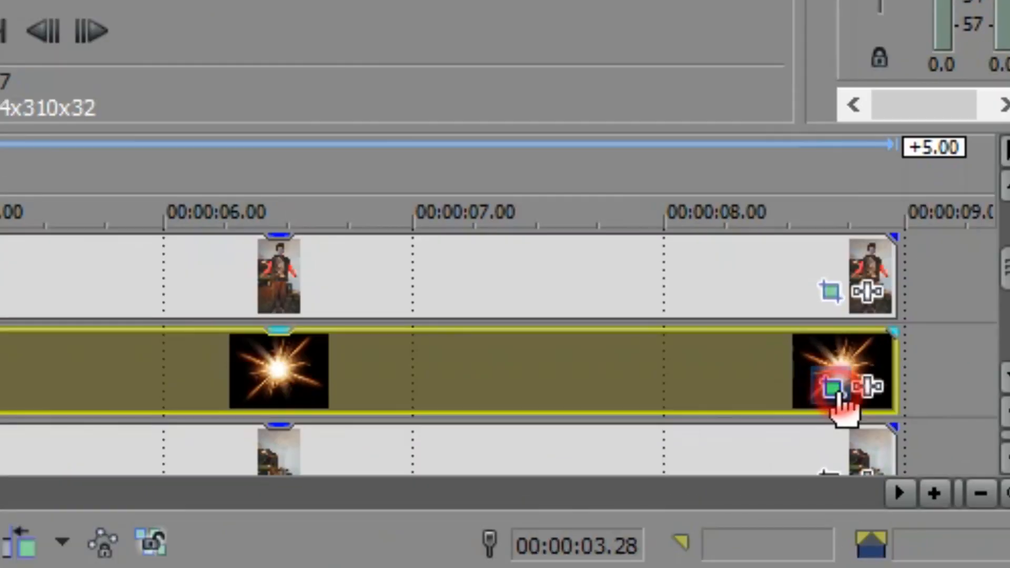
Match the Sunrays image's pan/crop to the output aspect and enlarge the crop frame to 402.8 by 716.1
left_click(939, 452)
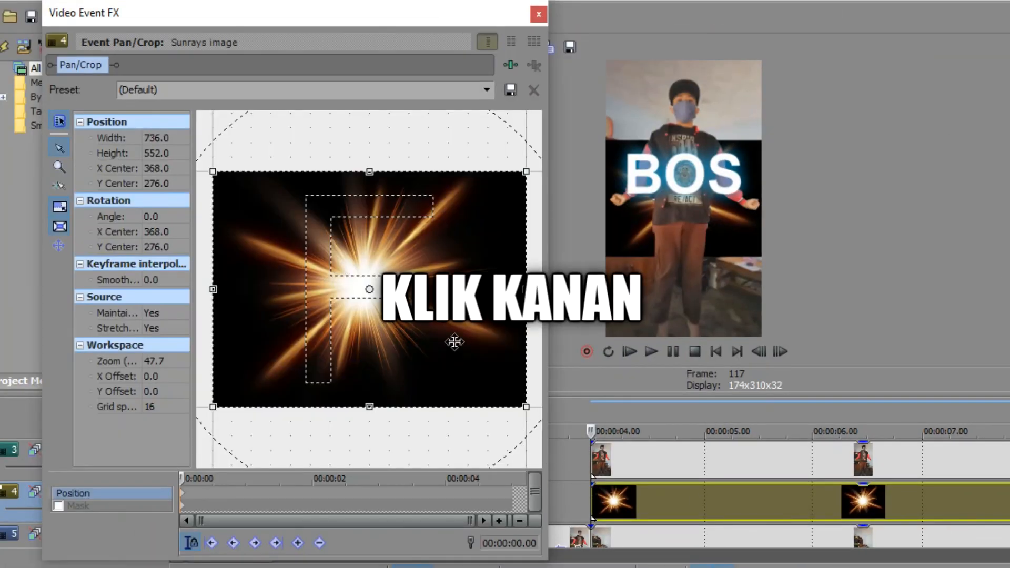
right_click(455, 342)
left_click(486, 441)
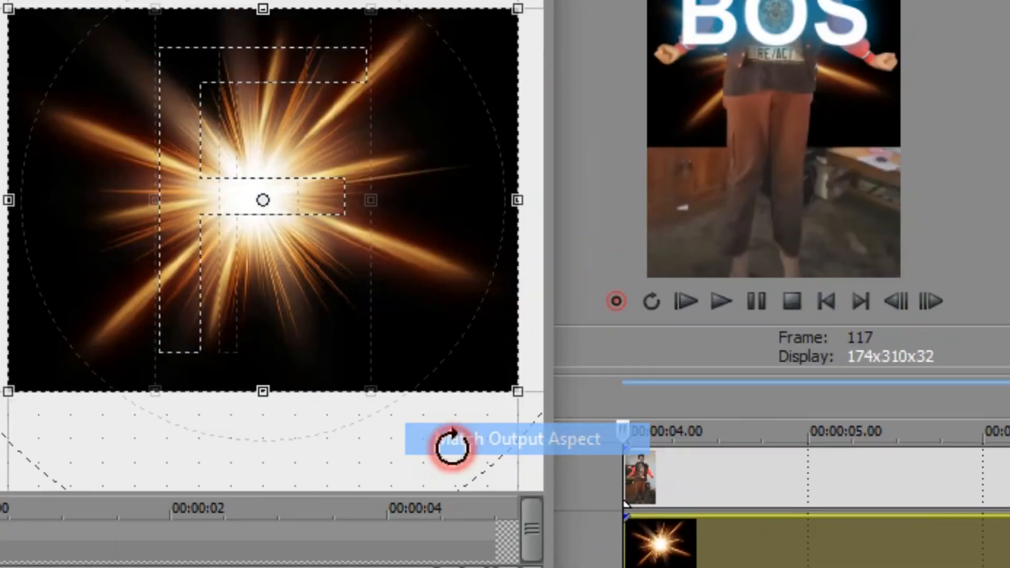
left_click_drag(380, 371, 391, 520)
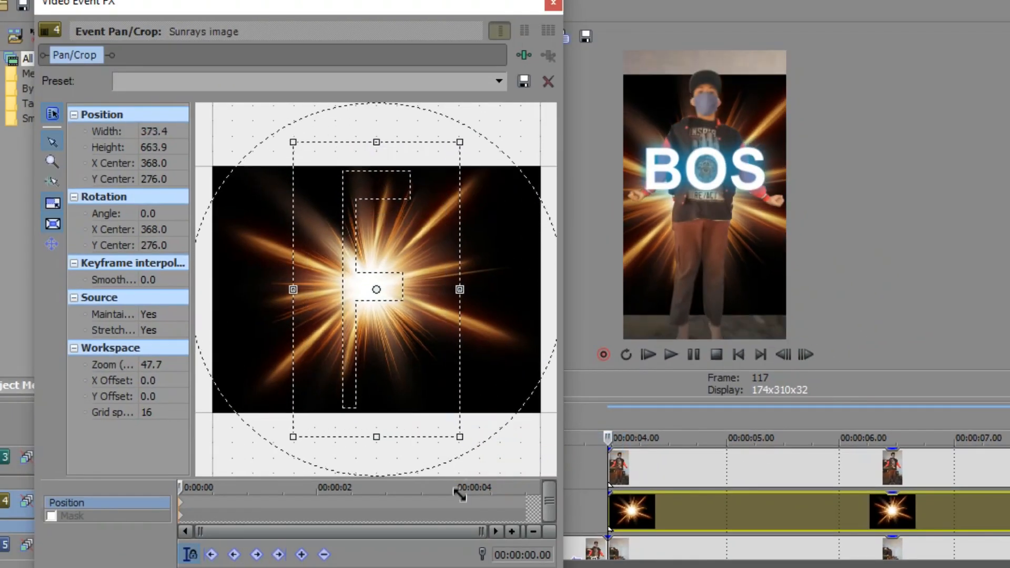
left_click_drag(459, 494, 465, 505)
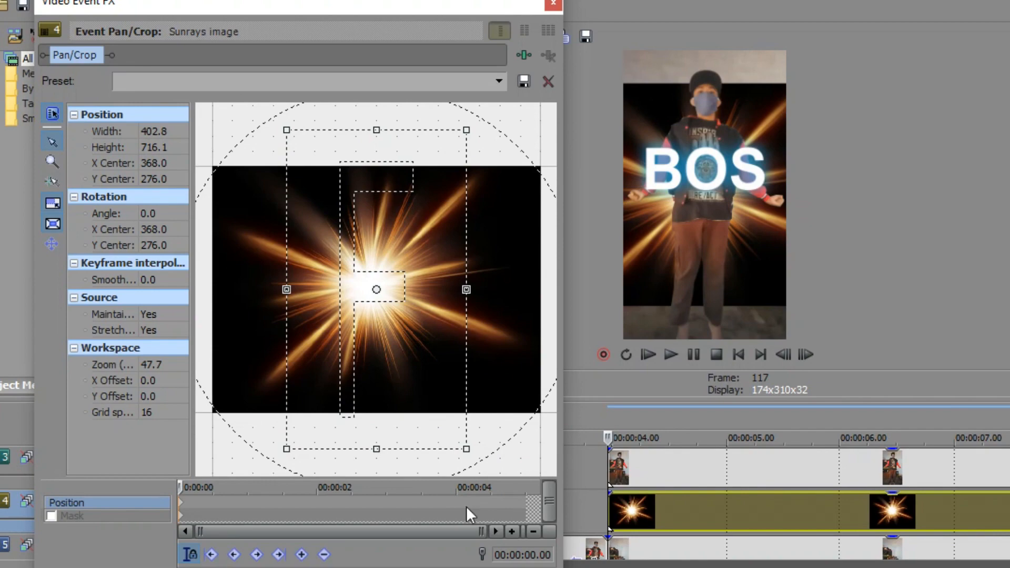
At 00:00:04.28, rotate the Sunrays crop frame to -25.4 degrees and shrink it to 383.8 by 682.4
left_click_drag(501, 422, 508, 342)
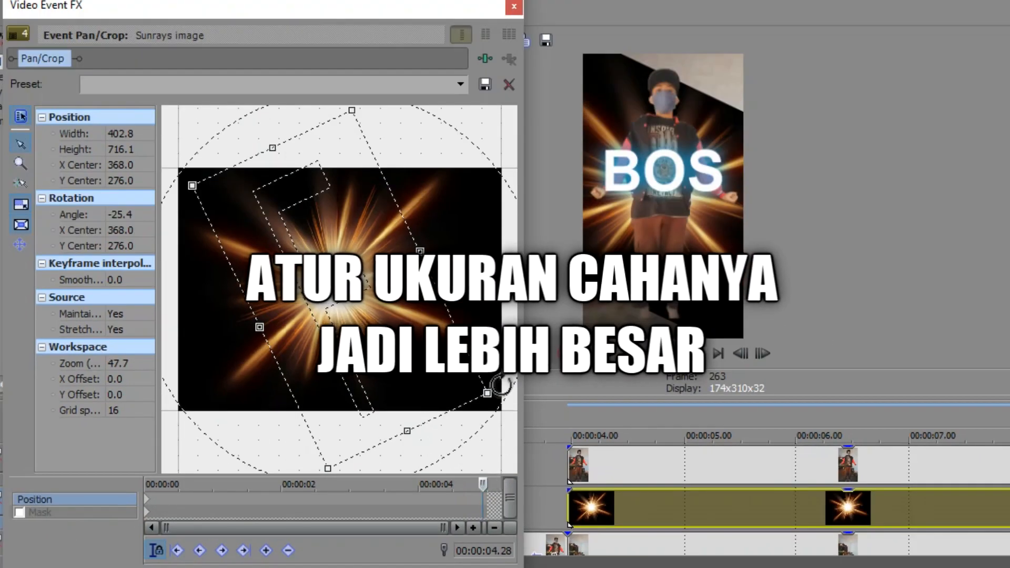
left_click(926, 104)
left_click_drag(489, 392, 484, 391)
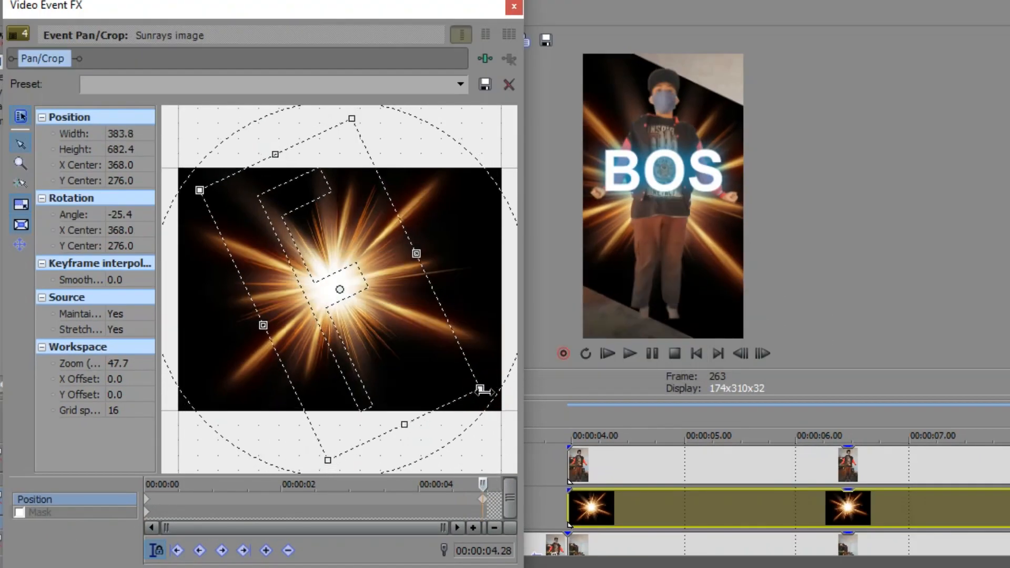
left_click(514, 8)
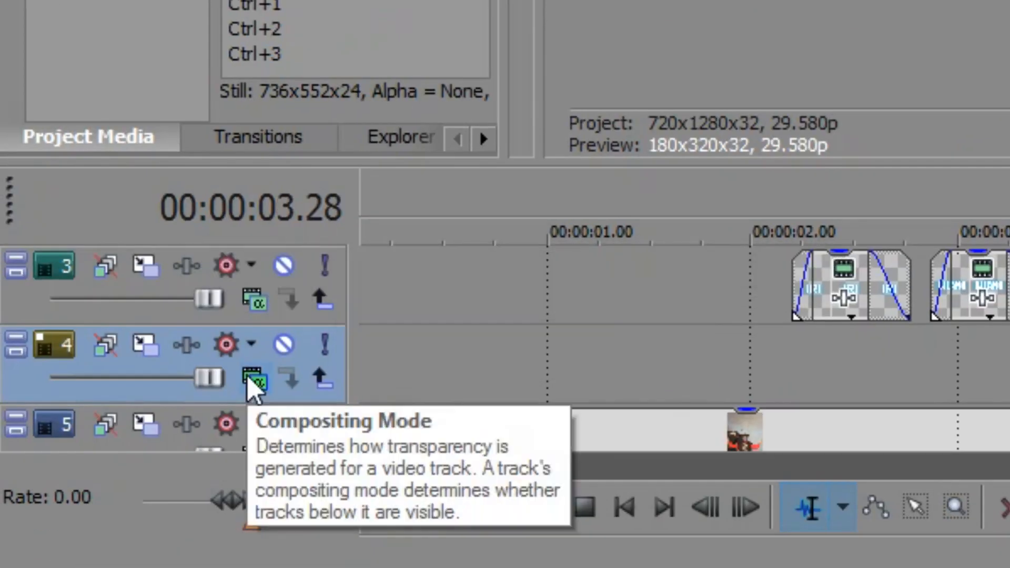
Change track 4's compositing mode to blend the sunrays over the background without their black areas, and play back the result
left_click(254, 383)
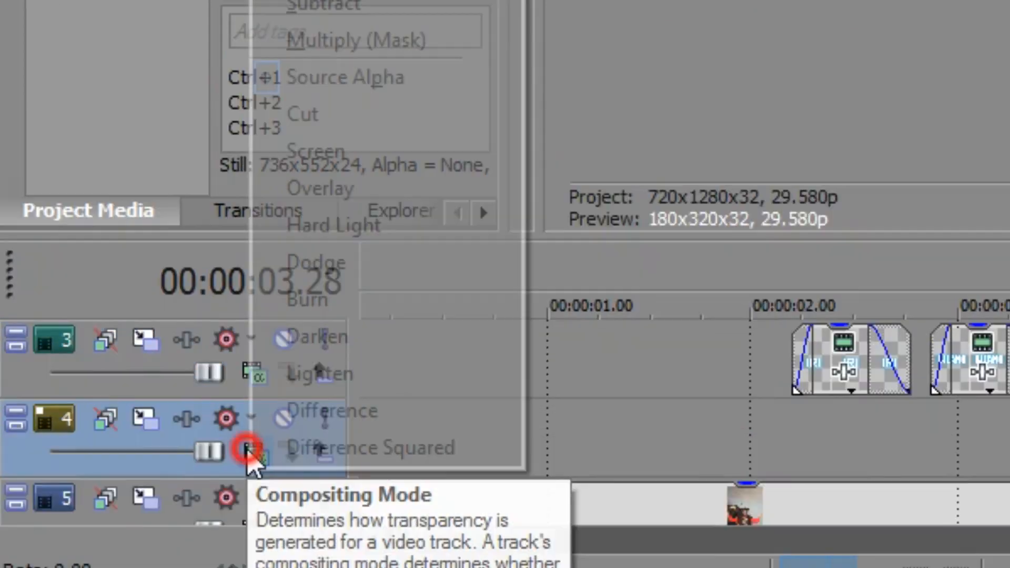
left_click(389, 78)
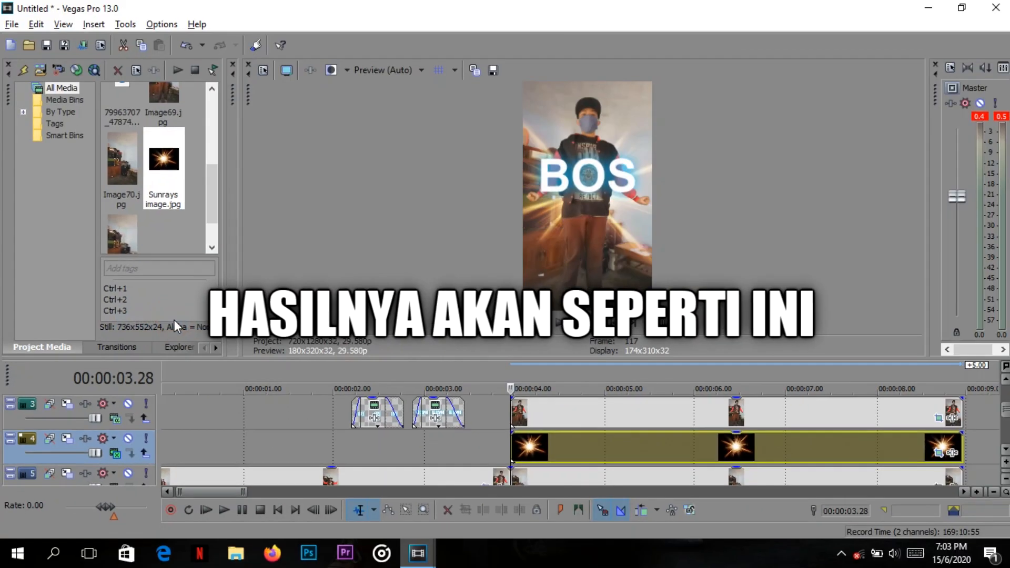
key("space")
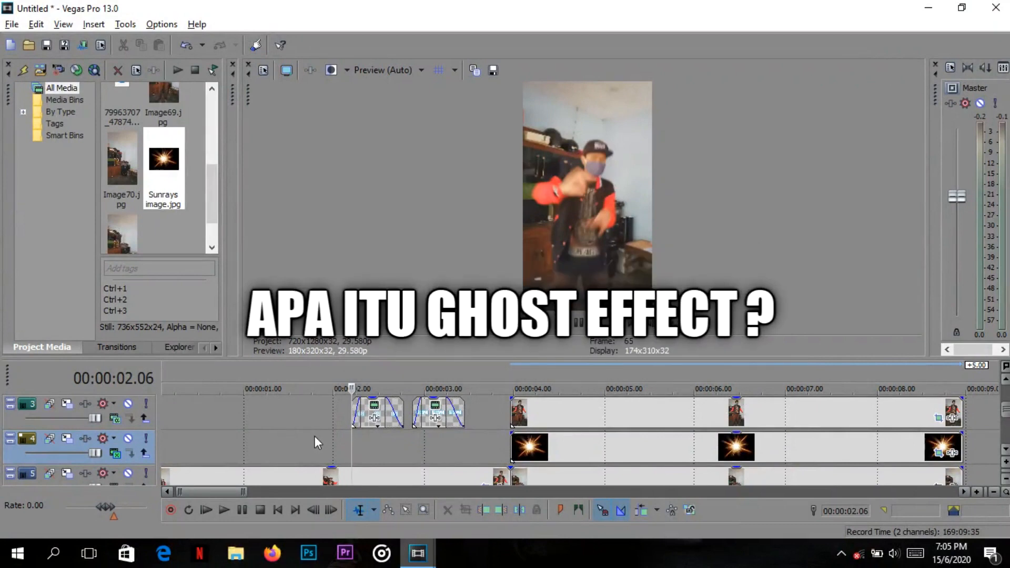
Switch to the josh recover.veg project window to examine the finished ghost effect as a reference
left_click(217, 492)
left_click_drag(218, 492, 216, 492)
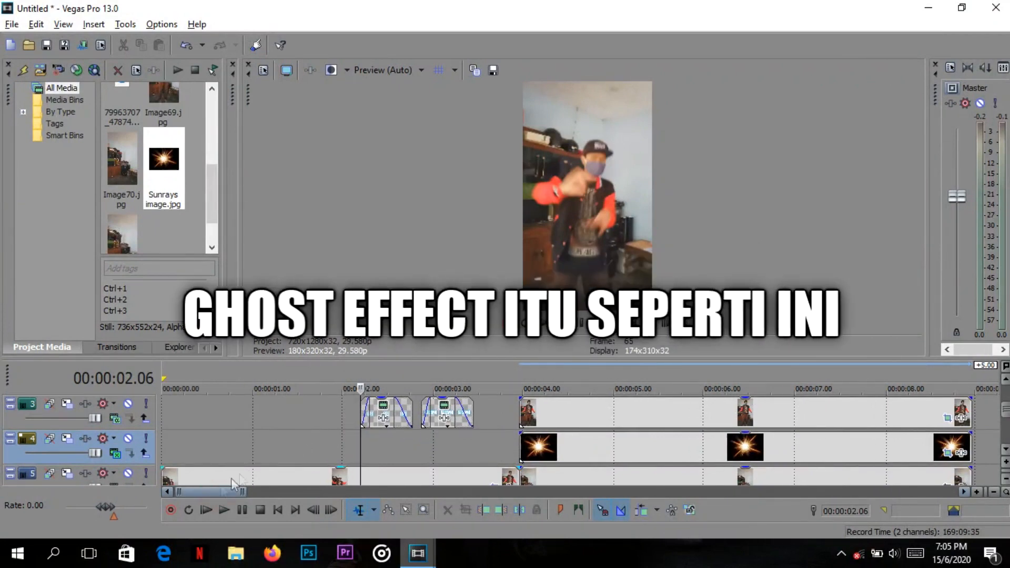
mouse_move(417, 554)
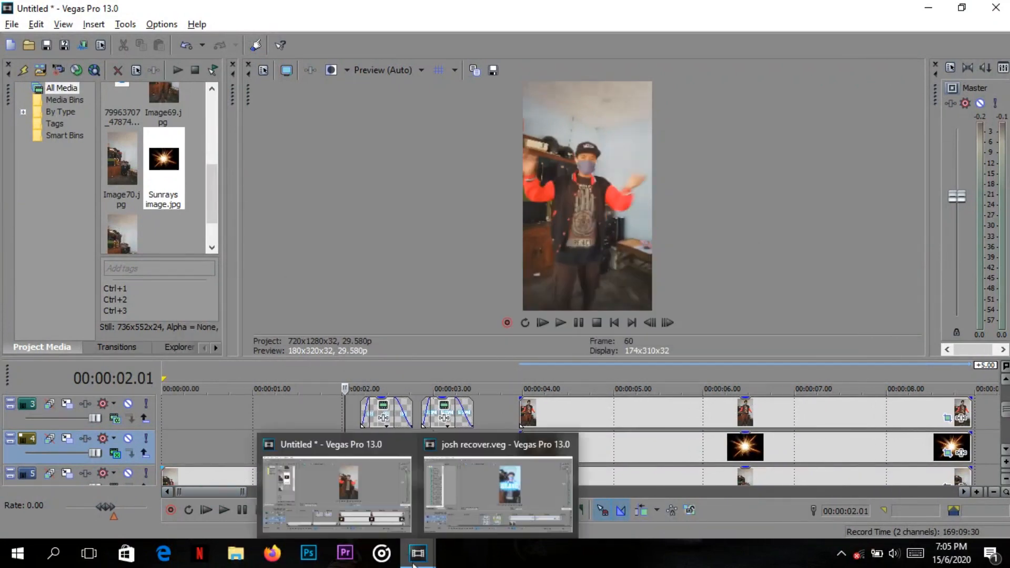
left_click(448, 525)
left_click_drag(406, 472, 416, 475)
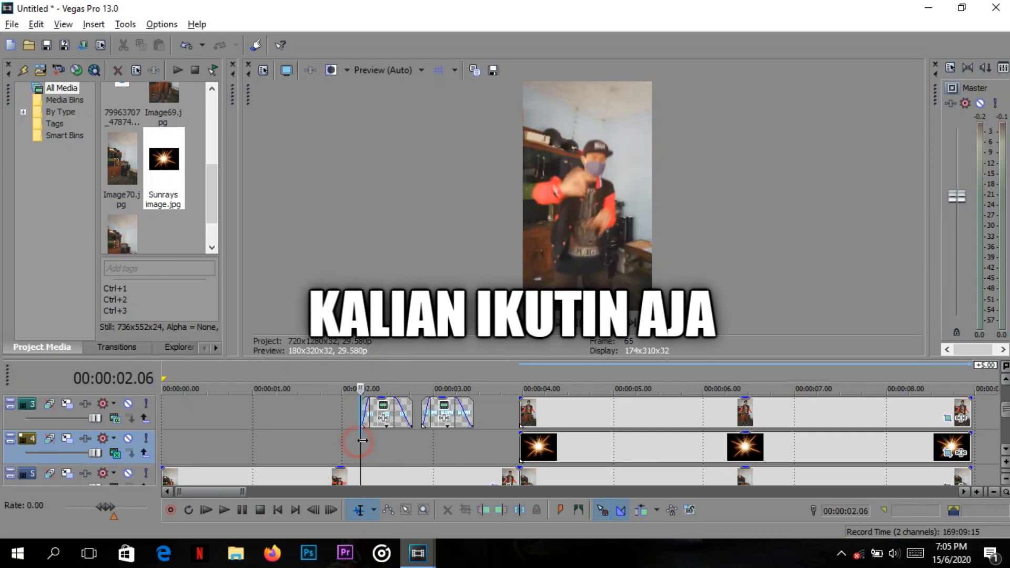
Place the playhead at 00:00:02.06, at the start of the IRI title, and play from there to find the ghost-effect section
left_click(374, 437)
mouse_move(374, 437)
left_mouse_down()
mouse_move(394, 439)
mouse_move(361, 444)
left_mouse_up()
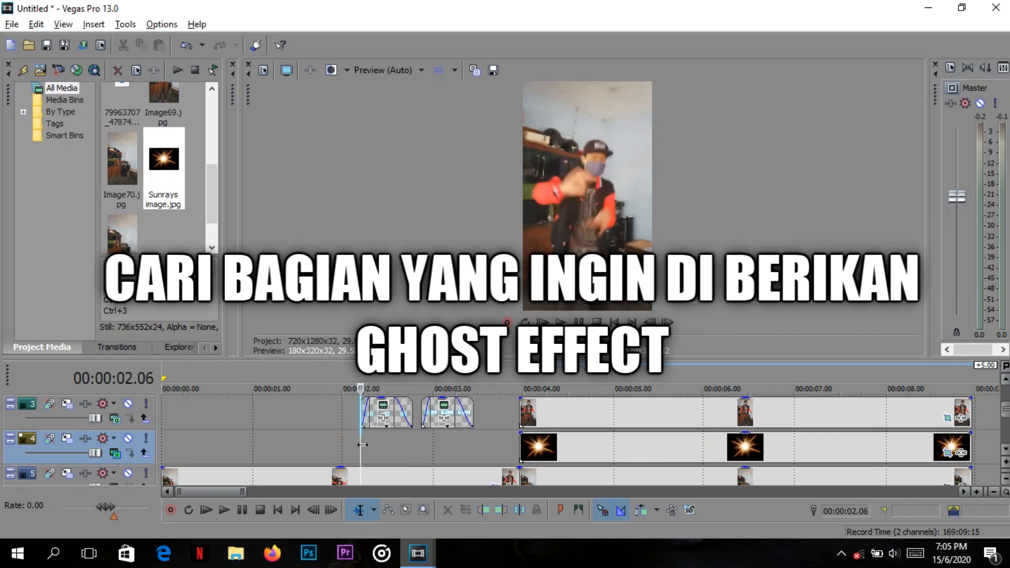
key("space")
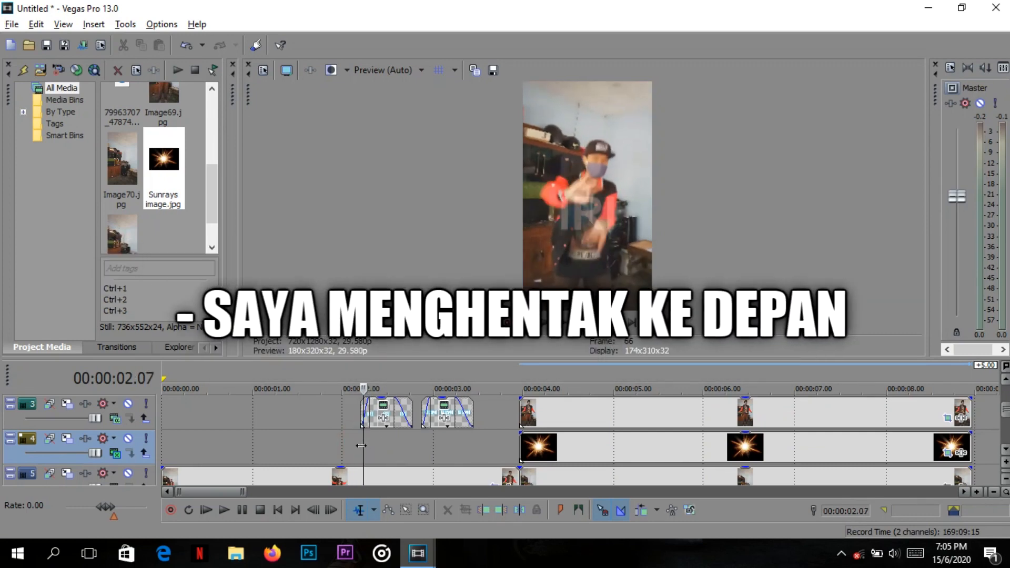
Split the dance video on track 5 at 00:00:02.08, where the hands thrust forward
left_click(361, 446)
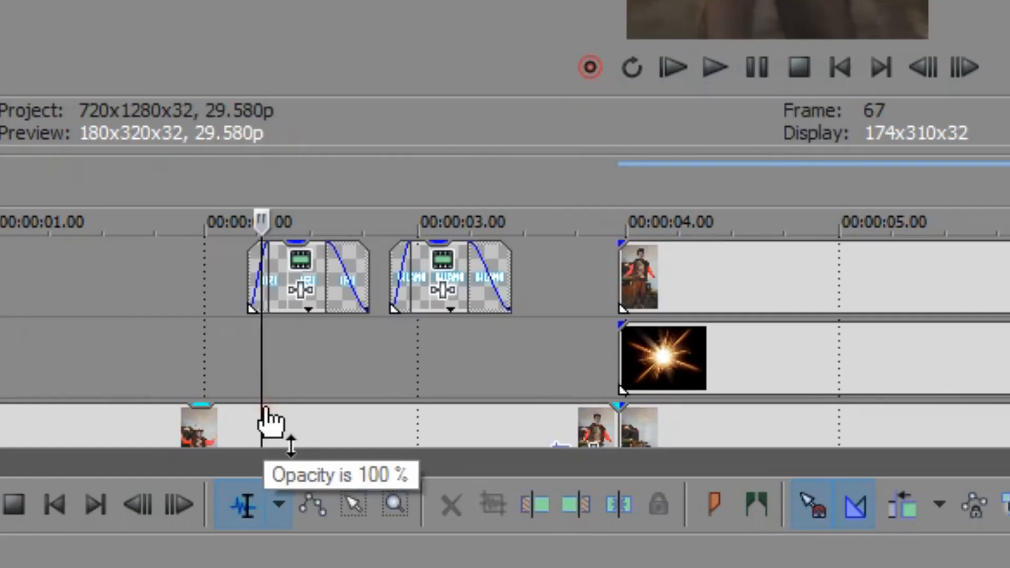
left_click(266, 416)
key("s")
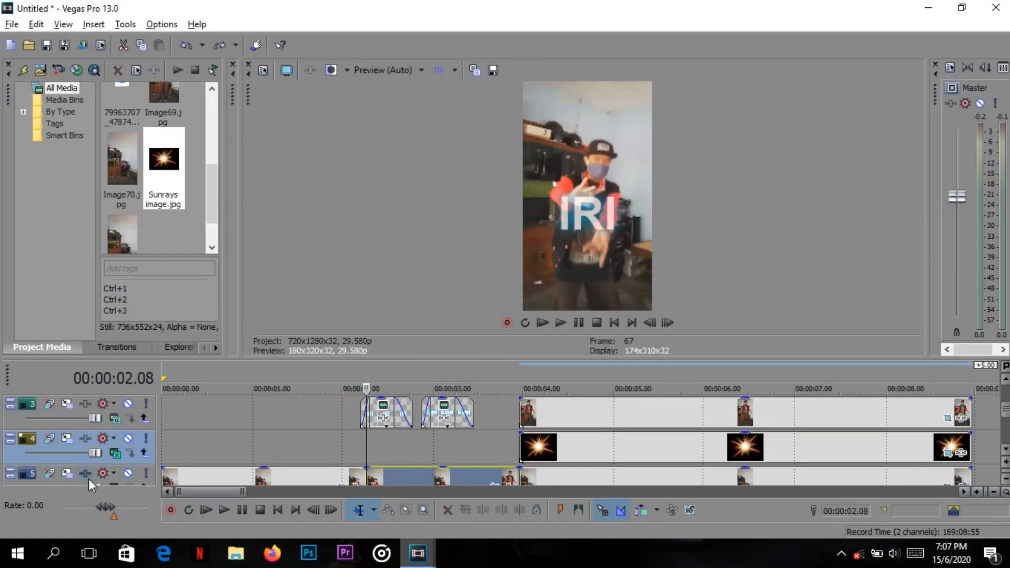
Insert a video track above the dance video, copy the split clip onto it at 00:00:02.08, and trim it to end at 00:00:02.23
right_click(72, 482)
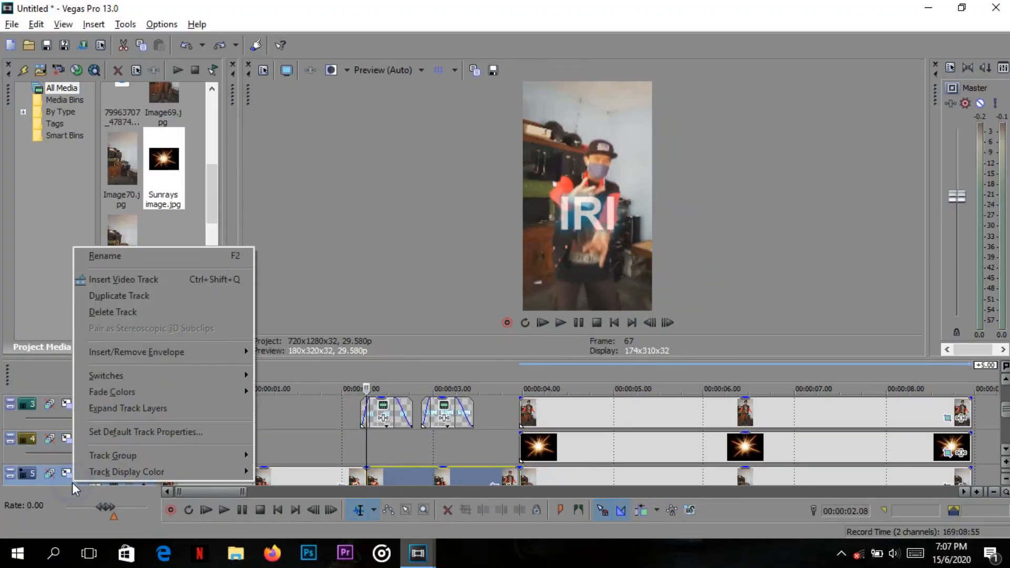
left_click(144, 286)
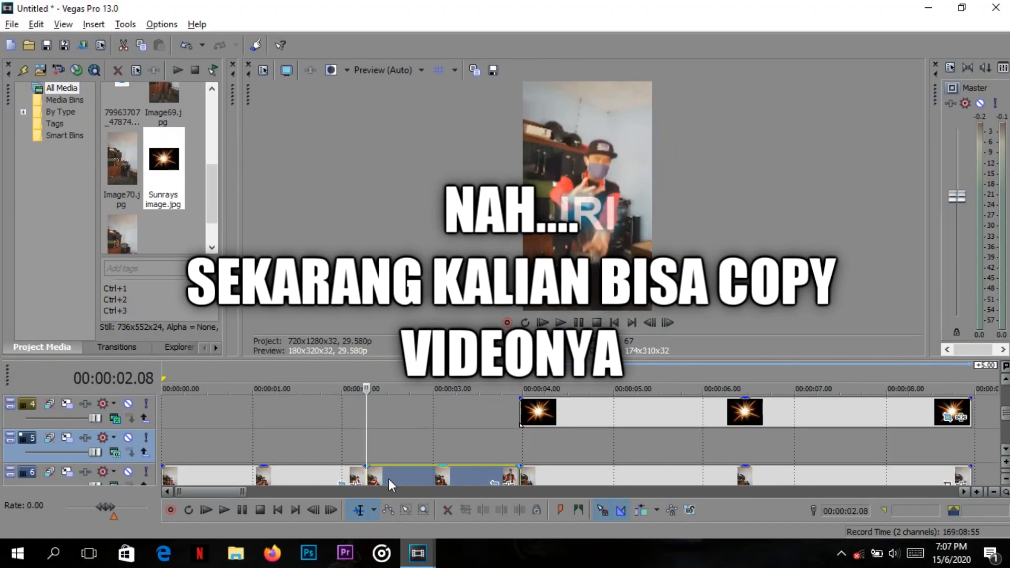
key("ctrl+v")
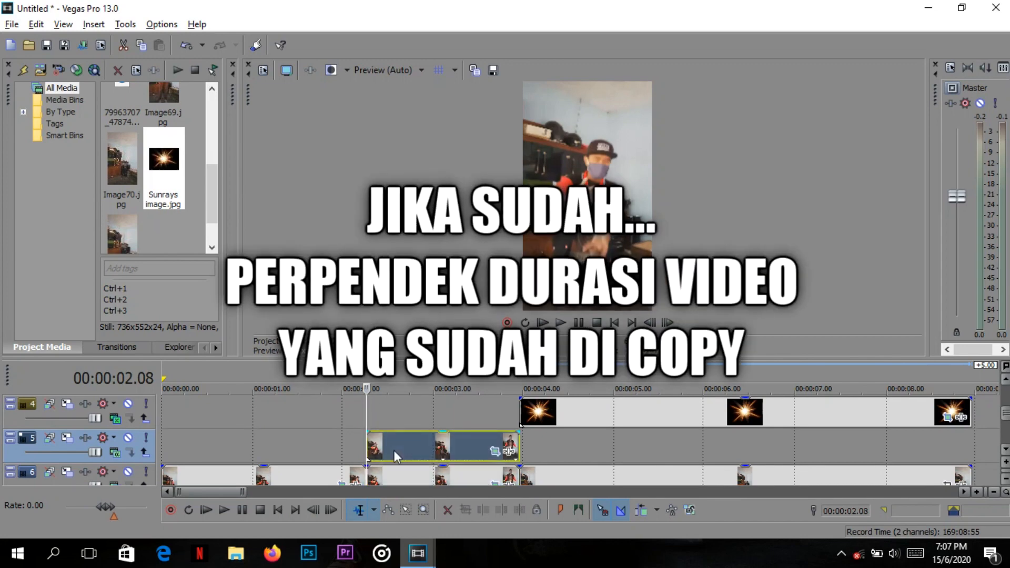
left_click_drag(519, 448, 411, 451)
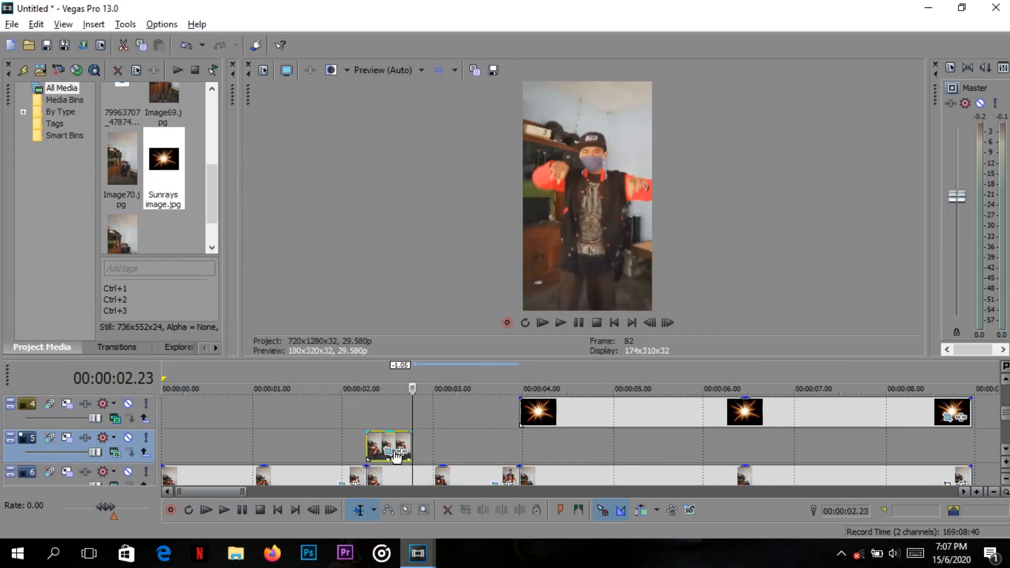
At the last frame of the copied clip's pan/crop timeline, shrink the crop frame around the dancer's chest to zoom in
left_click(371, 454)
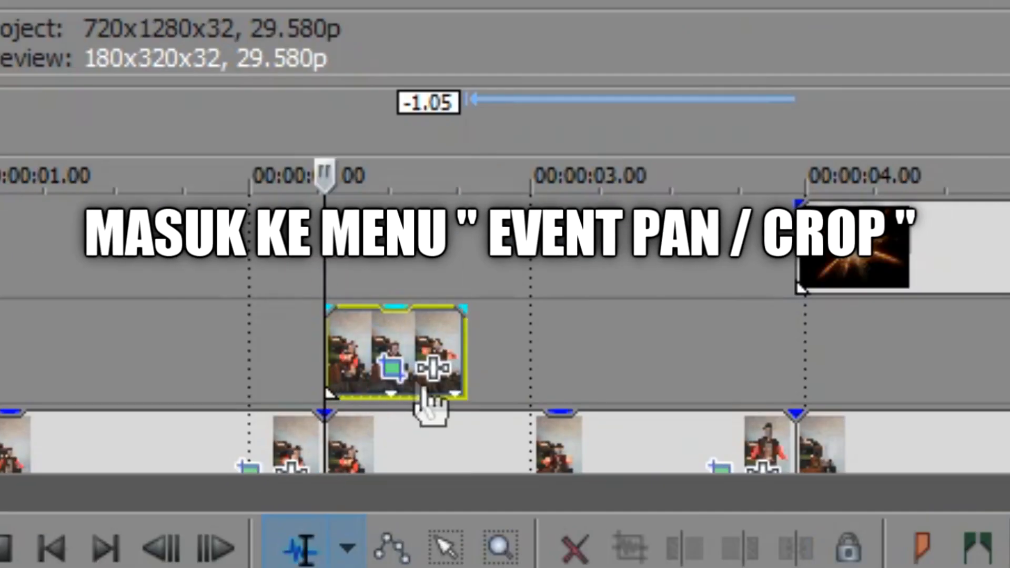
left_click(424, 390)
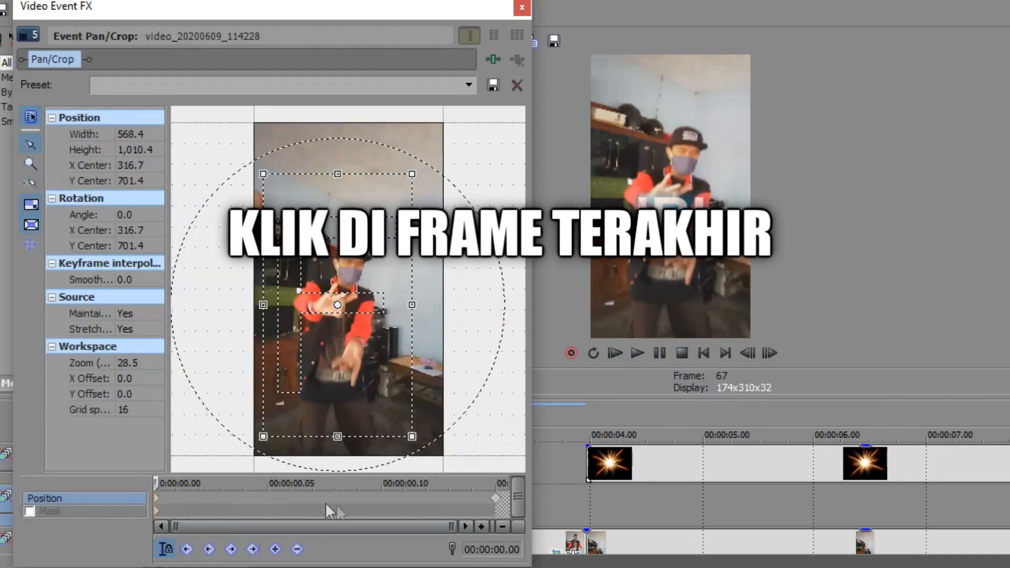
left_click(496, 498)
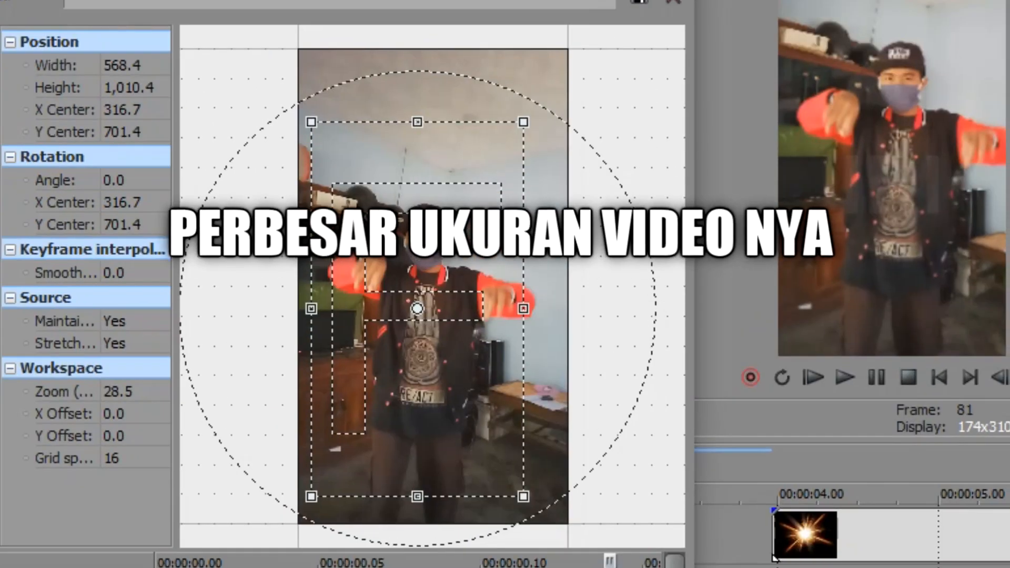
left_click_drag(523, 496, 448, 492)
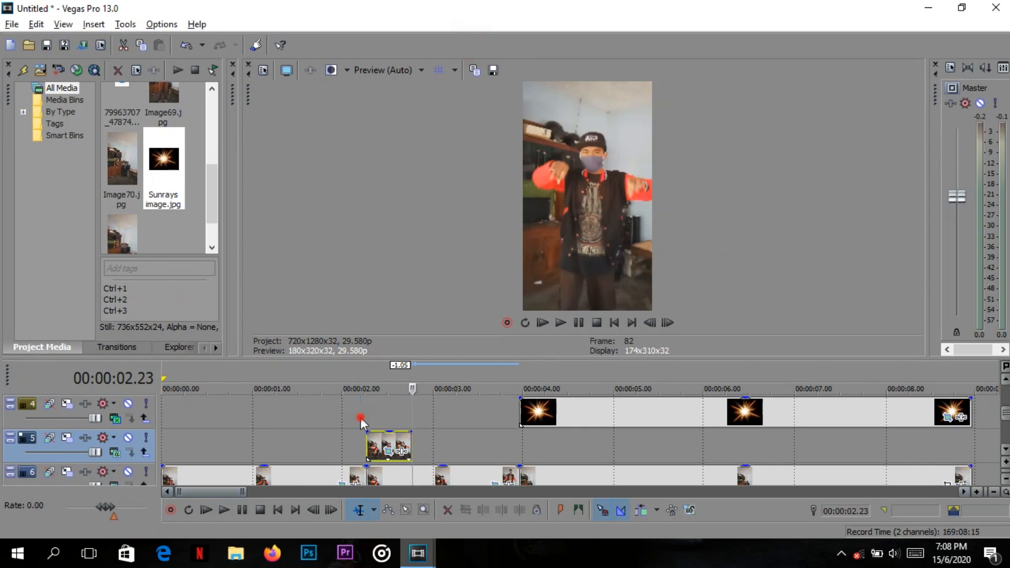
Play back the zoom, and set the copied clip's zoomed-in crop keyframe at 00:00:00.11 with a size of 175.1 by 311.3
left_click(361, 418)
key("space")
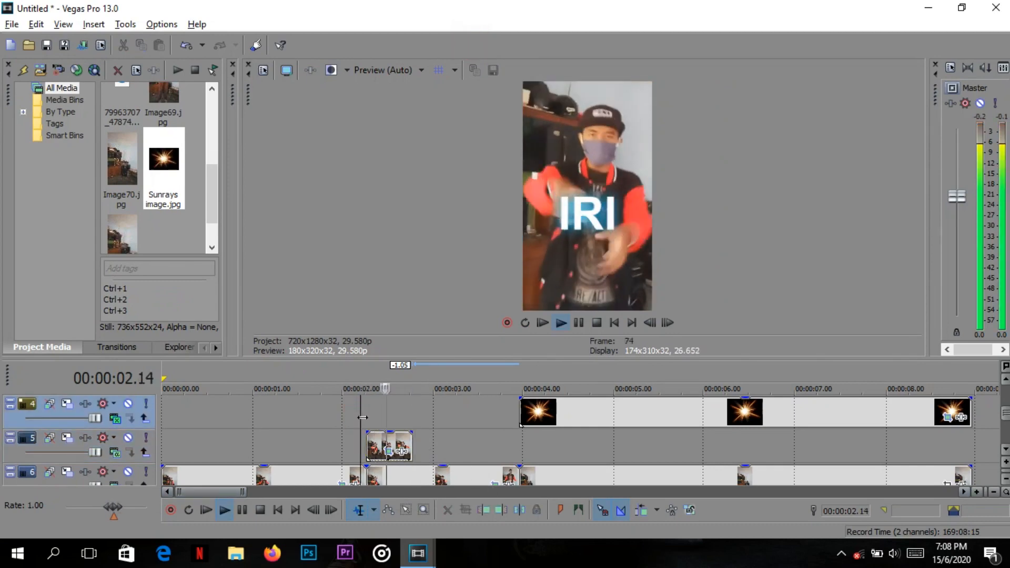
left_click(389, 449)
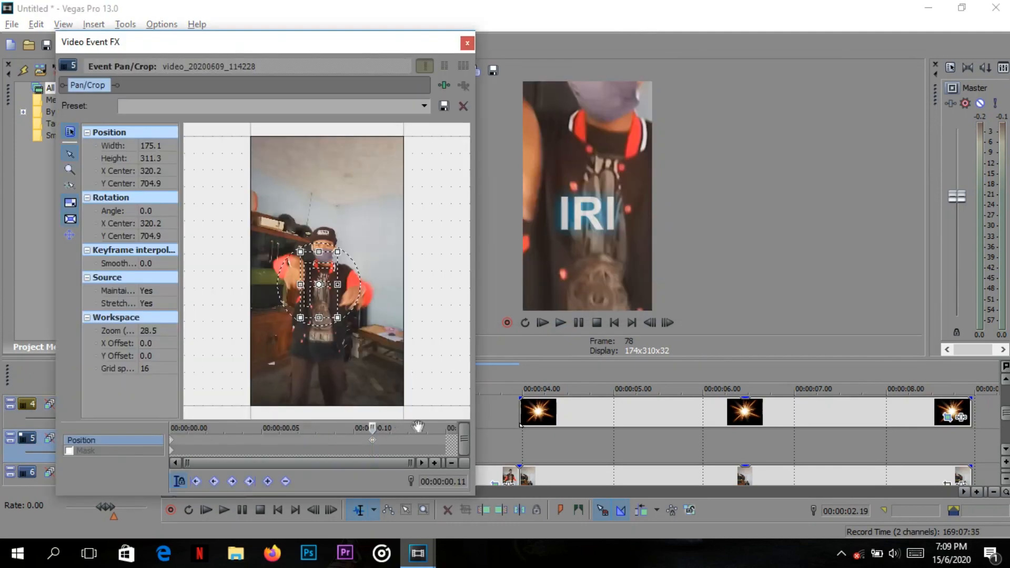
left_click(468, 43)
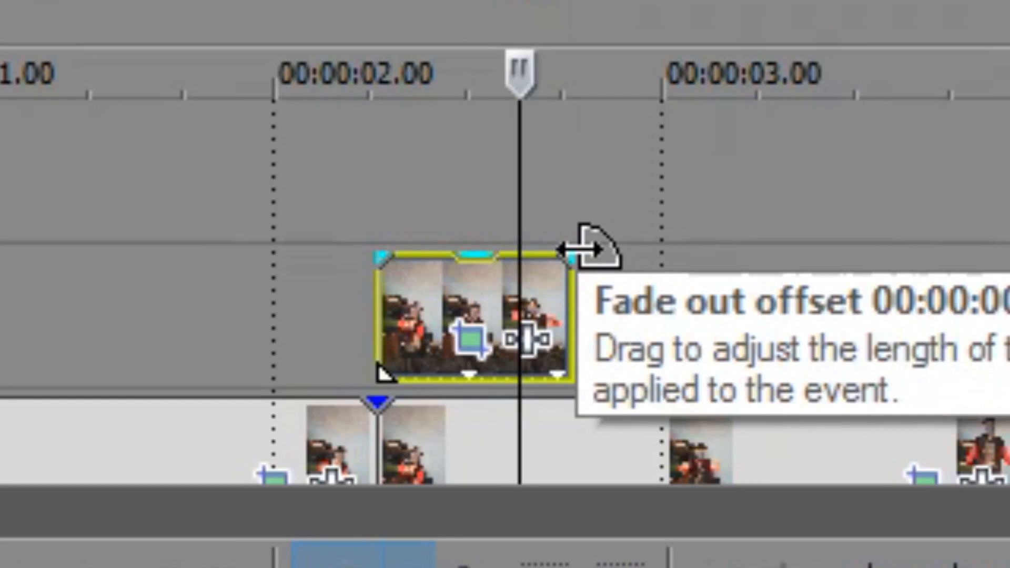
Fade the copied clip out over its entire length, preview it, and lower its opacity
left_click_drag(581, 249, 237, 248)
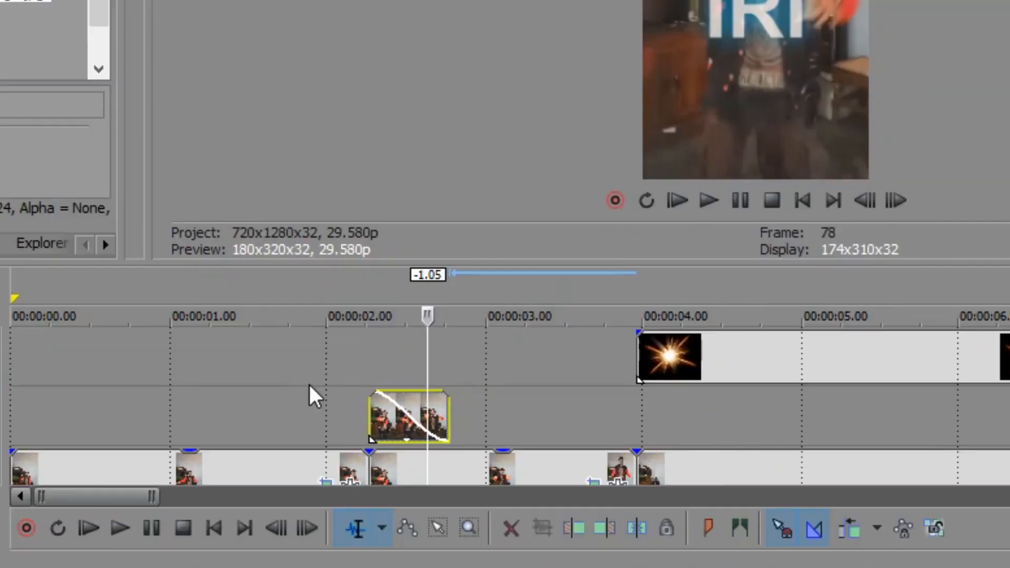
key("space")
key("space")
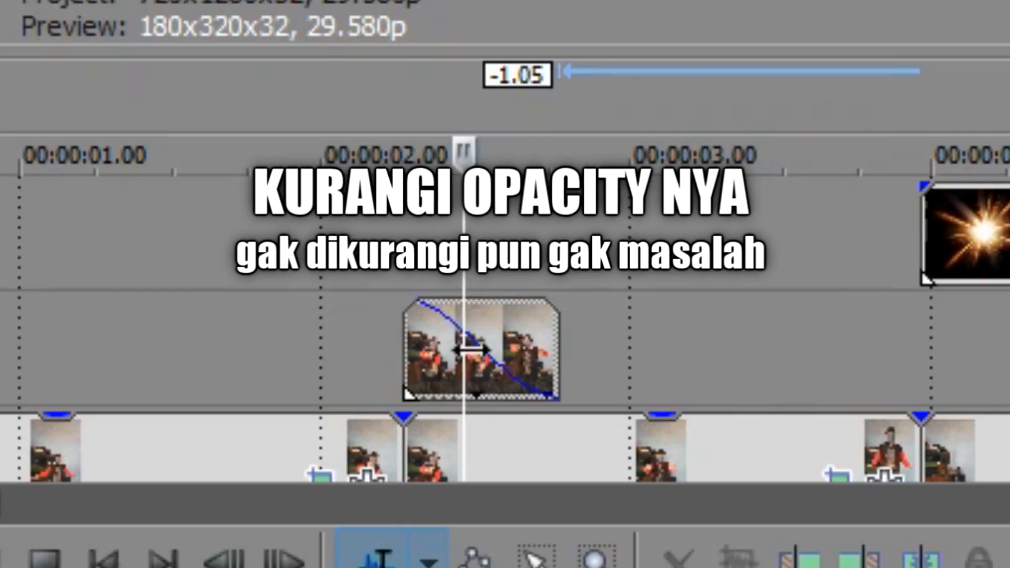
left_click_drag(445, 305, 444, 365)
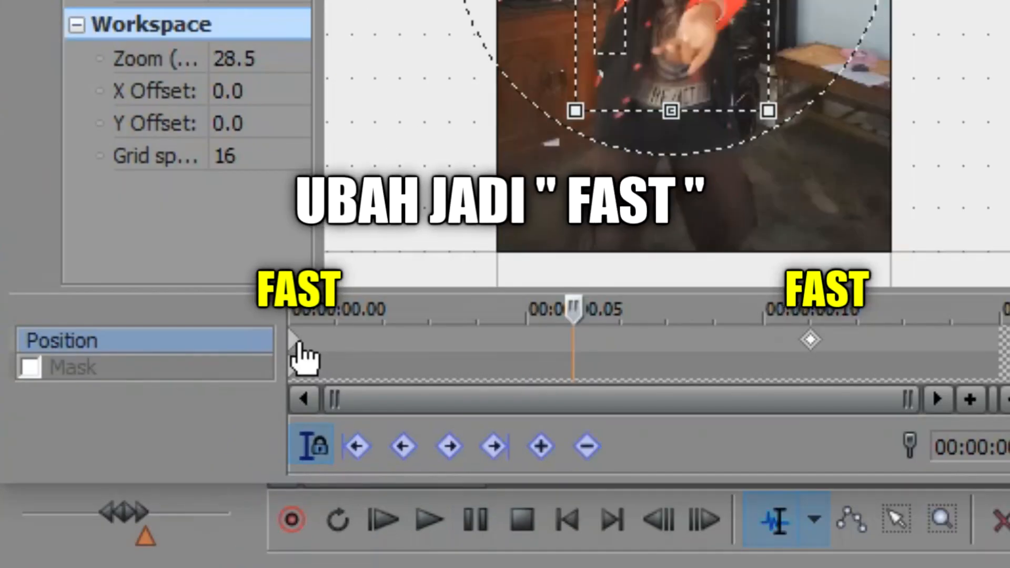
Change the copied clip's first and last pan/crop keyframes to Fast, and play back the ghost effect
right_click(810, 339)
left_click(931, 162)
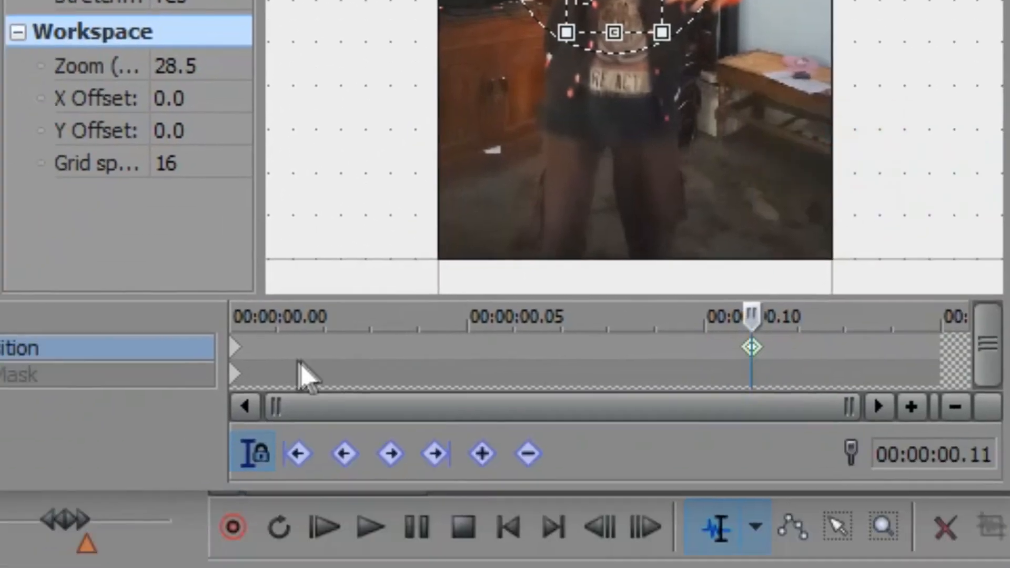
left_click(232, 345)
right_click(232, 346)
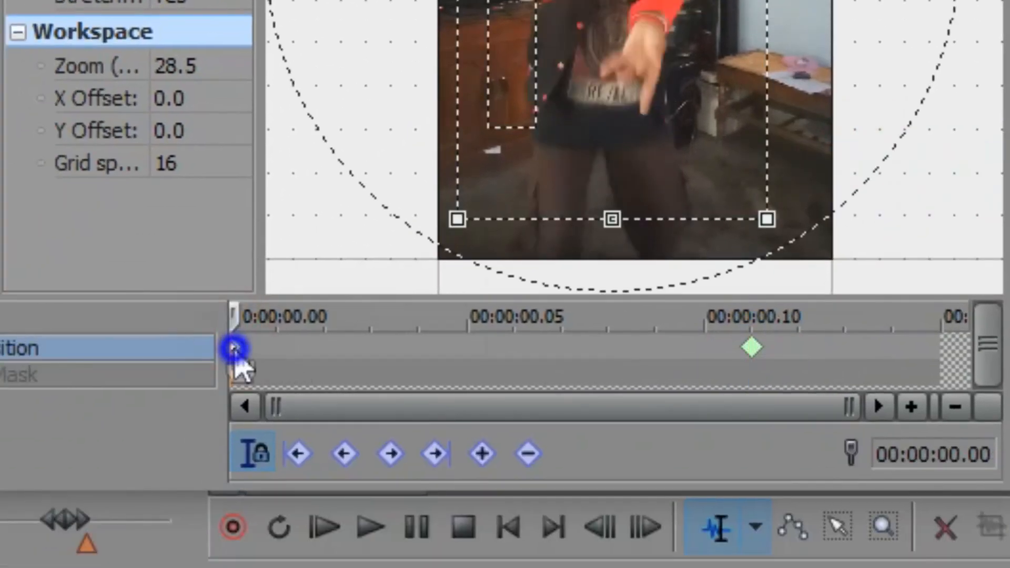
left_click(372, 308)
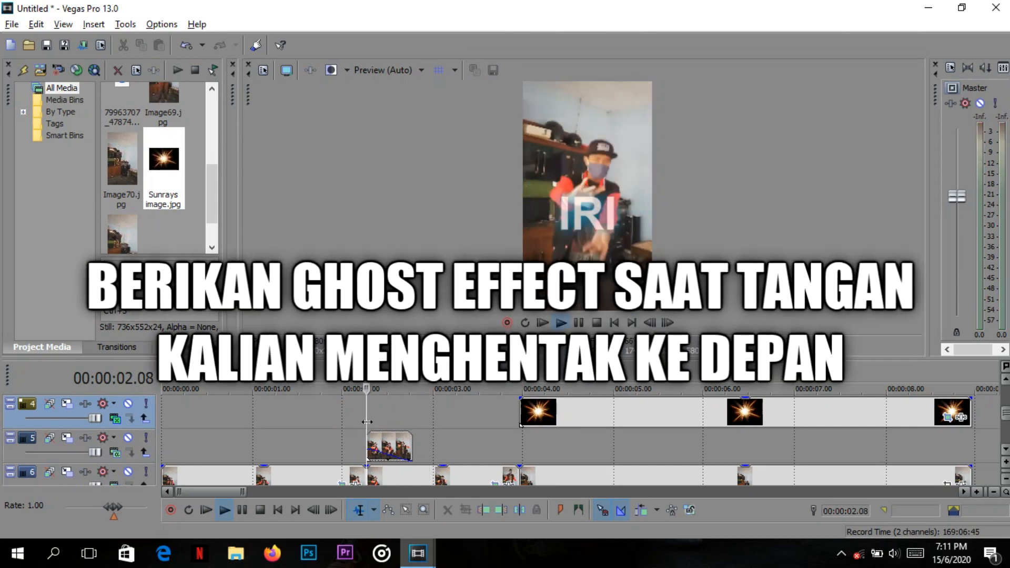
key("space")
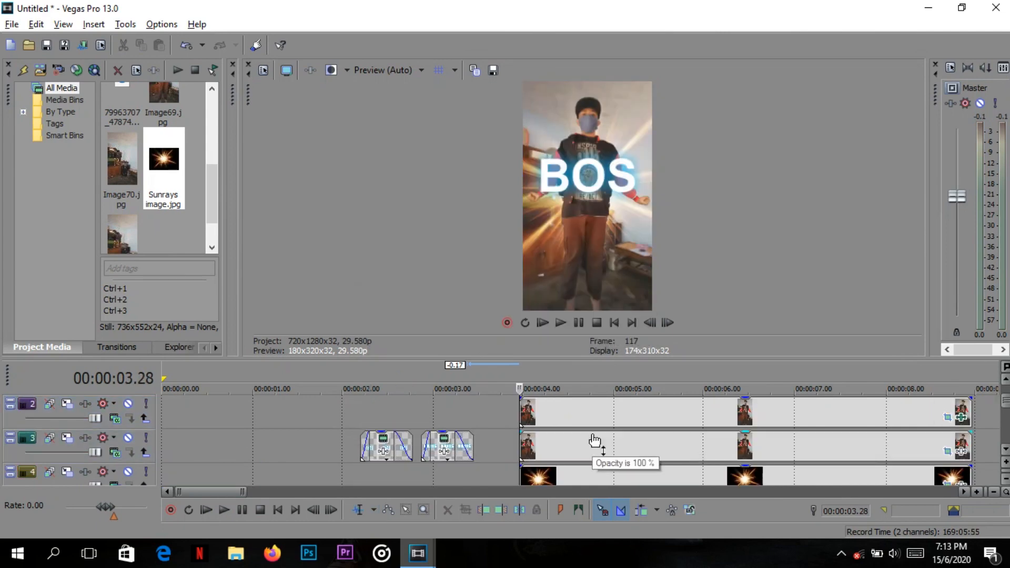
Insert an empty video track between the BOS title track and the freeze-frame track
left_click(524, 444)
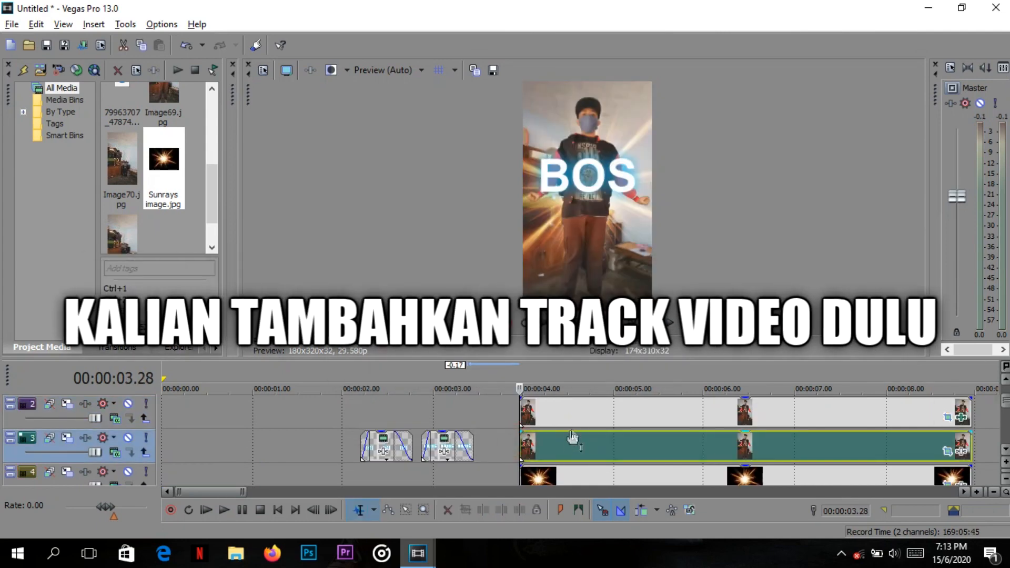
left_click(1004, 380)
right_click(108, 457)
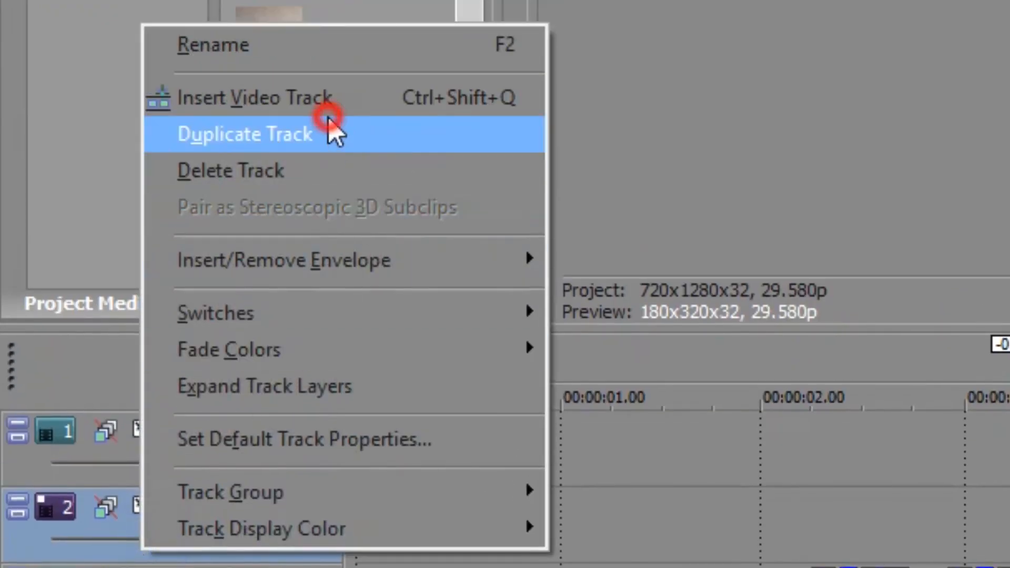
left_click(330, 99)
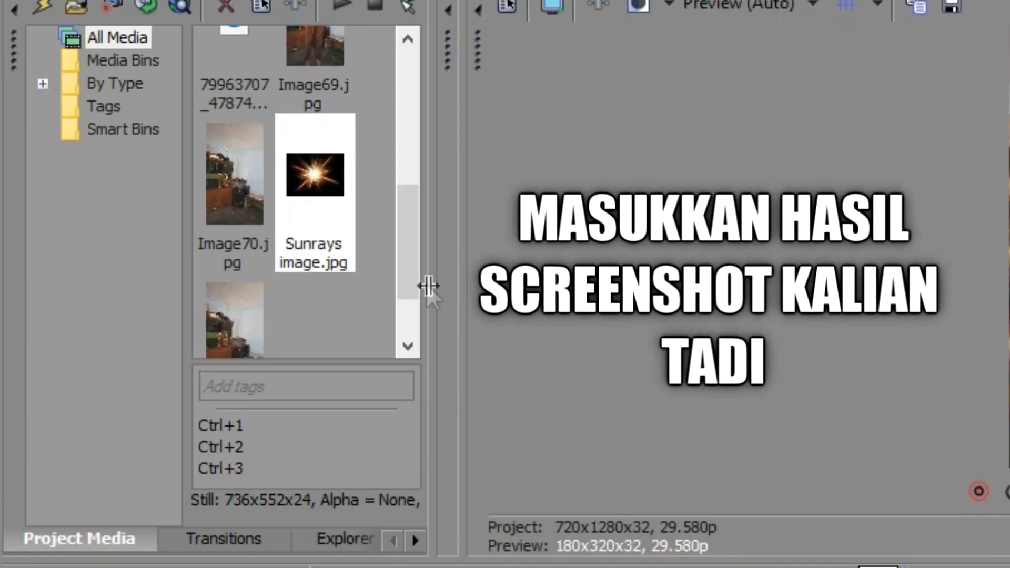
Place Image69.jpg on the new track at 00:00:03.28 as a short, fading ghost clip, and play it back
left_click(423, 279)
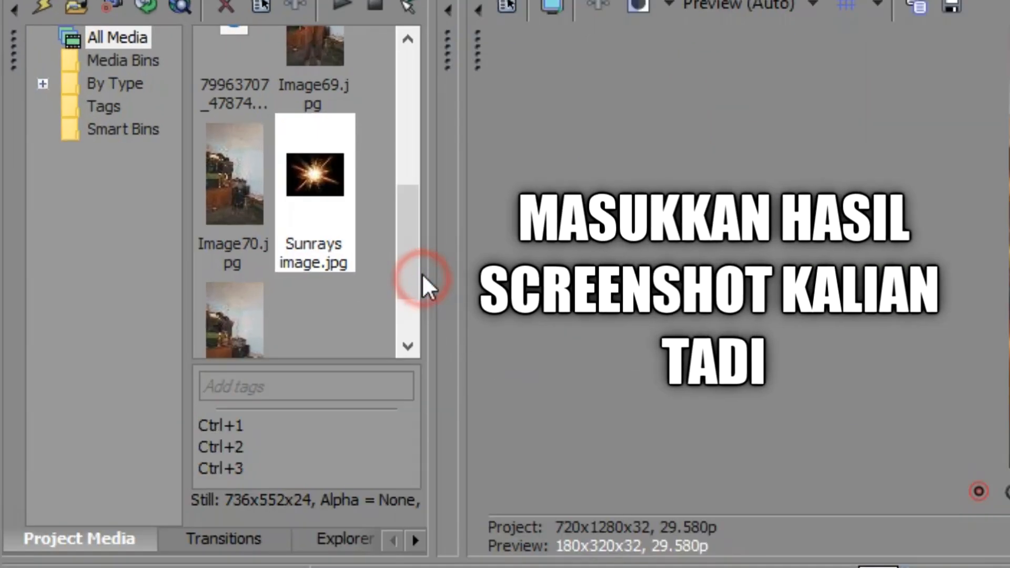
left_click_drag(434, 273, 417, 225)
left_click(337, 223)
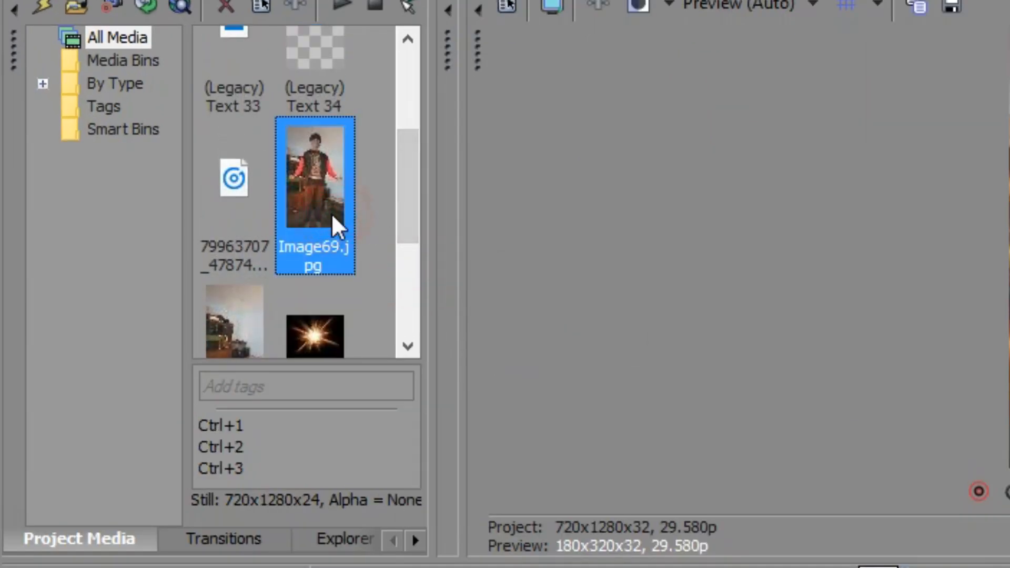
left_click_drag(337, 227, 1009, 567)
left_click_drag(249, 383, 249, 383)
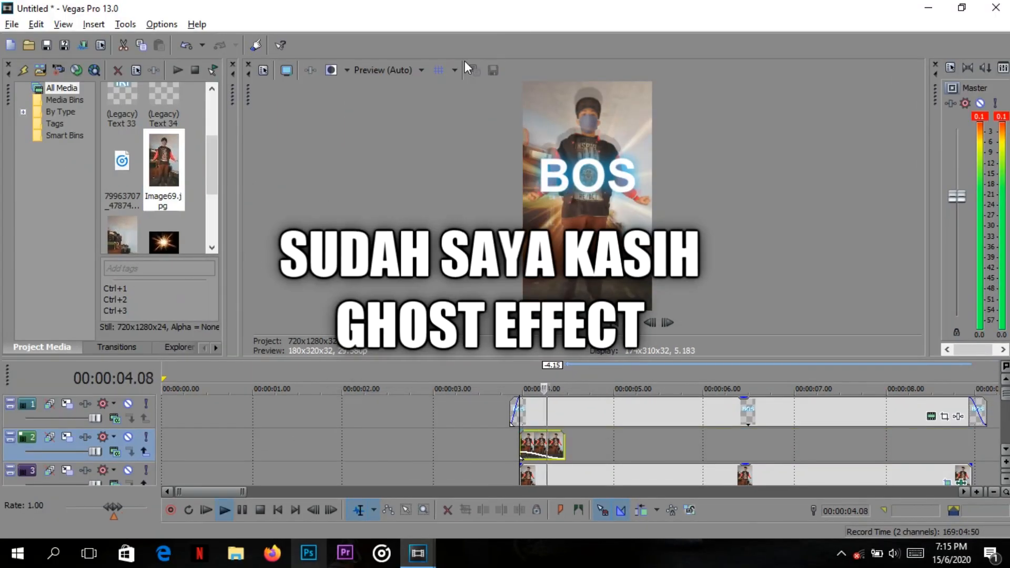
key("space")
key("space")
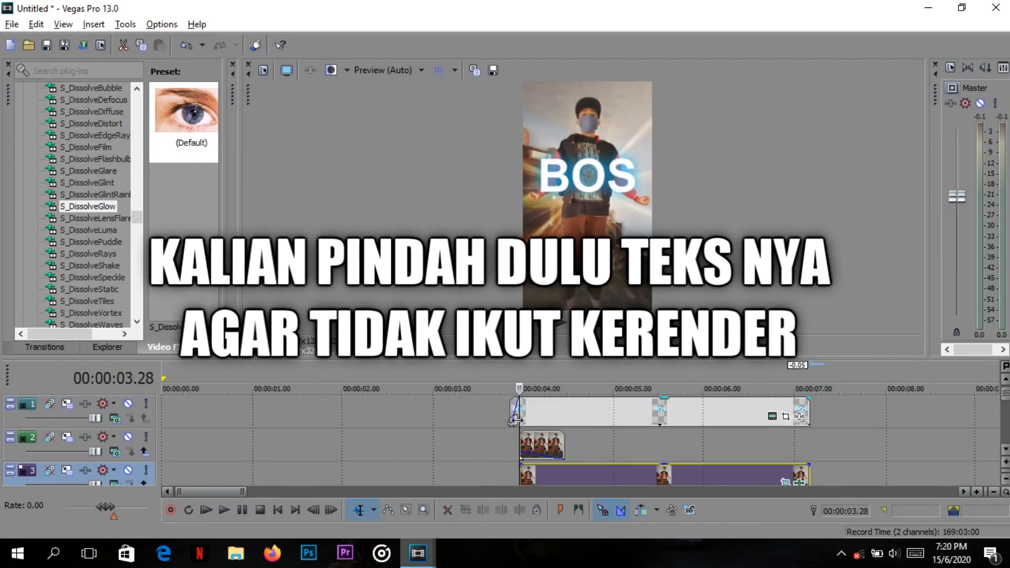
Mark the BOS title's start at 00:00:03.25, and move the title past the end of the freeze-frame section to keep it out of the render
left_click(513, 418)
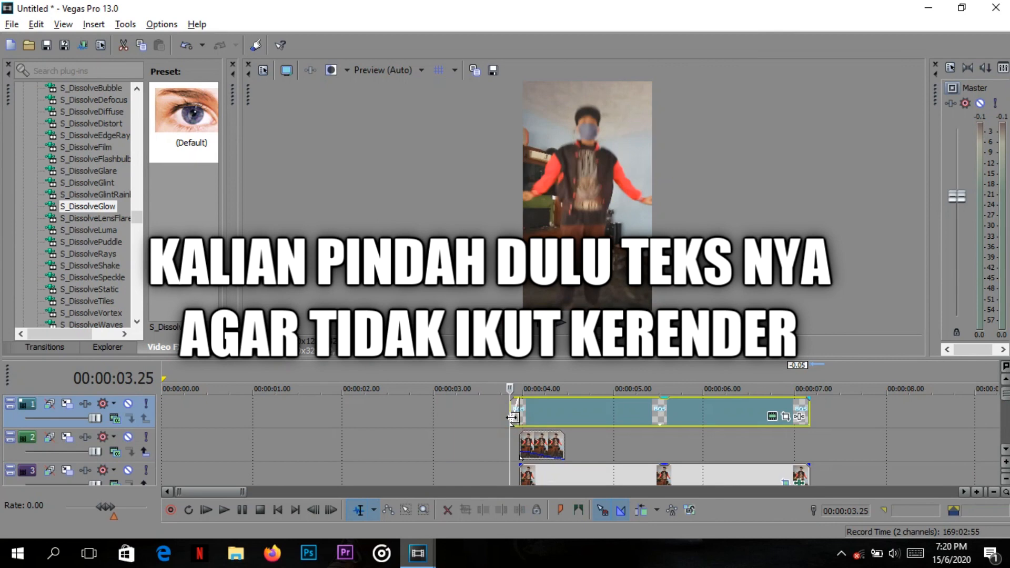
key("m")
left_click(560, 415)
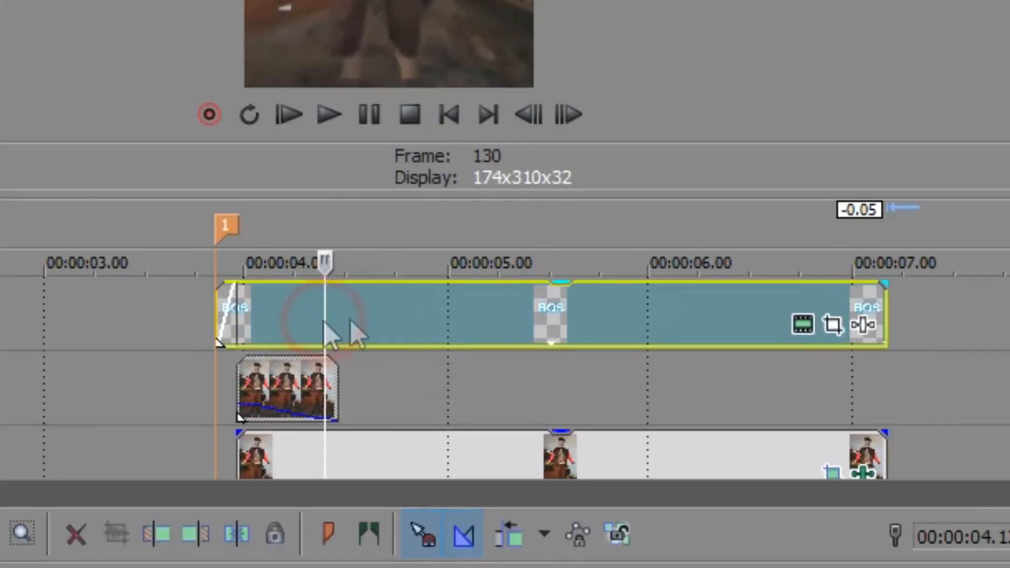
left_click_drag(472, 303, 1009, 333)
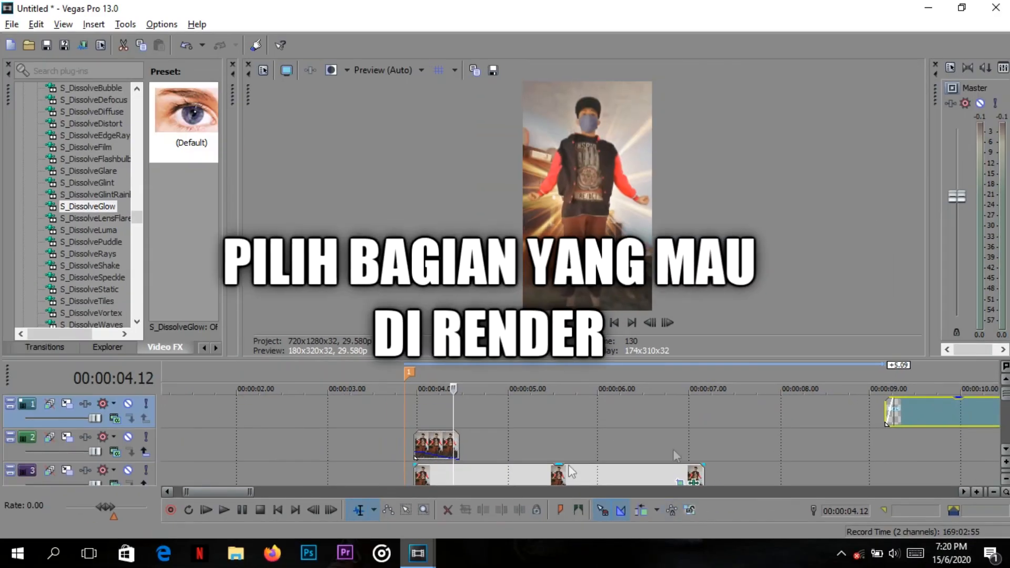
Select the freeze-frame section from 00:00:03.28 to 00:00:07.05 as the render region, and open the Render As settings
left_click_drag(456, 421, 746, 396)
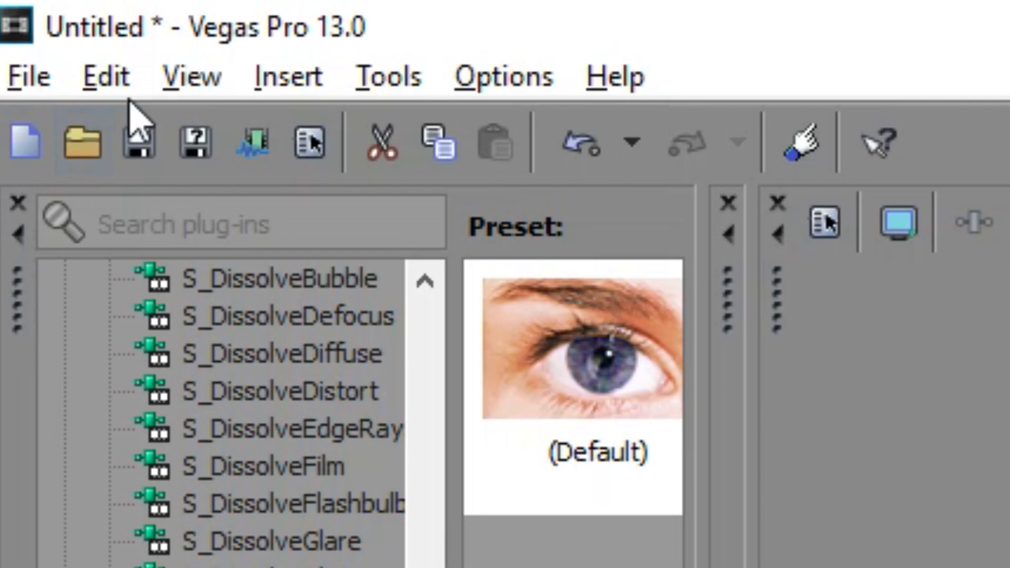
left_click(18, 78)
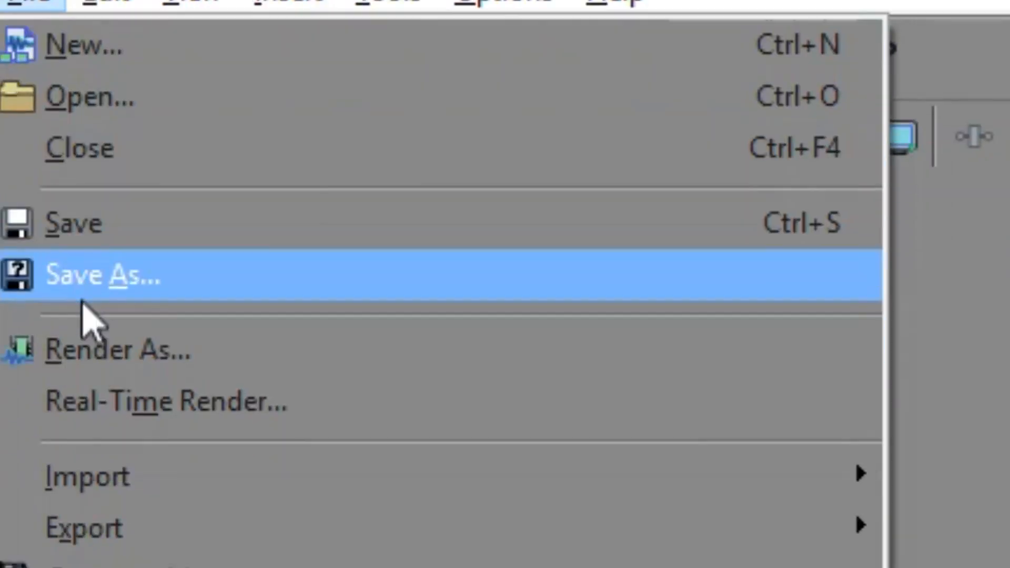
left_click(84, 352)
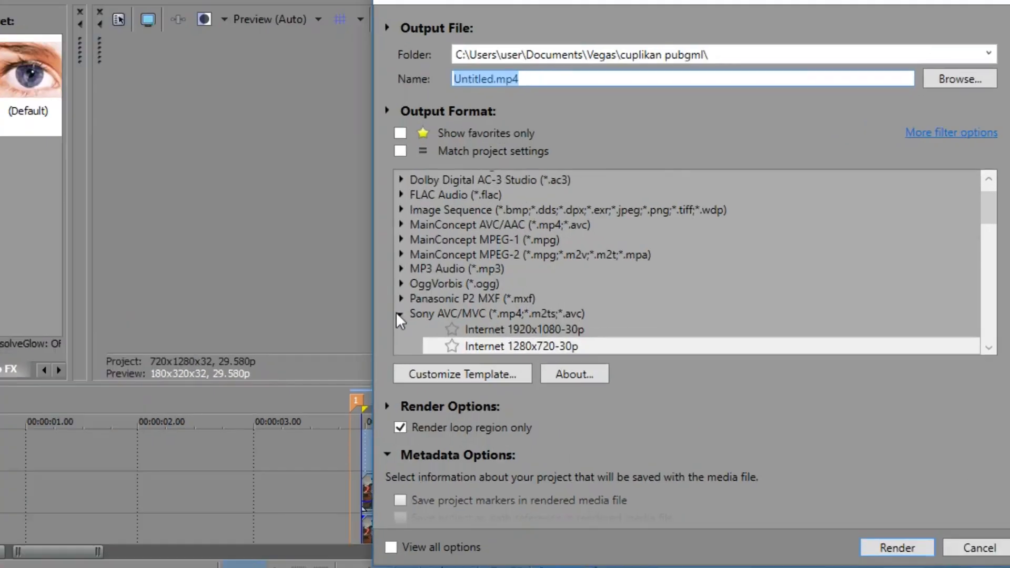
Render the selected section as Untitled.mp4 with the MainConcept AVC/AAC template Internet 720p portrait, and close the finished render
left_click(485, 296)
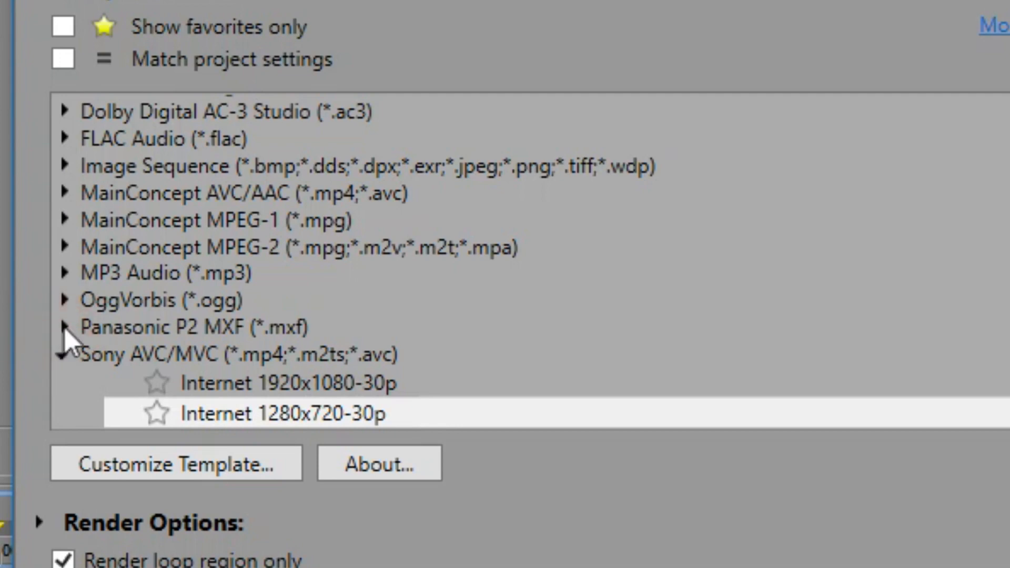
left_click(63, 195)
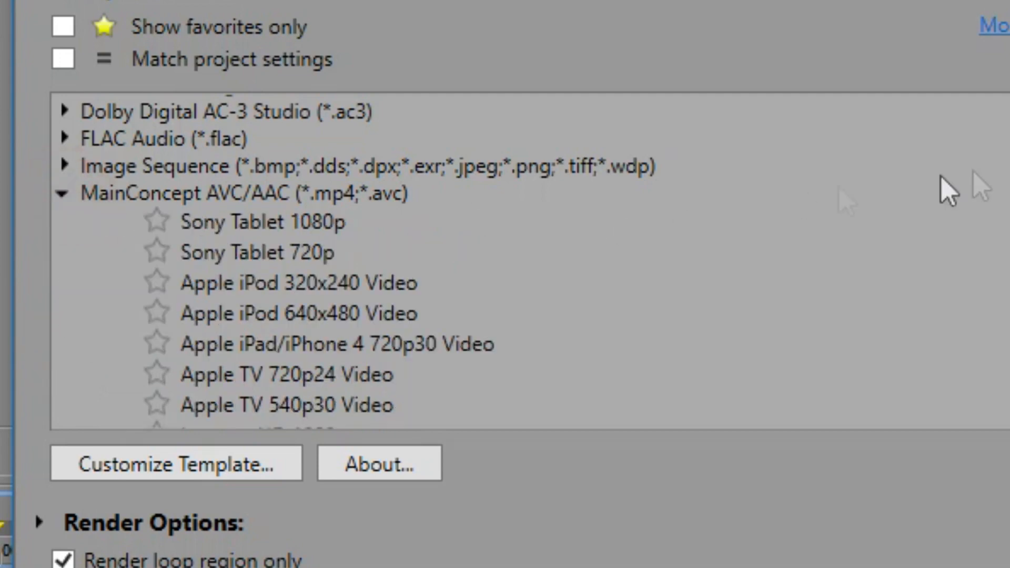
scroll(526, 261, "down", 5)
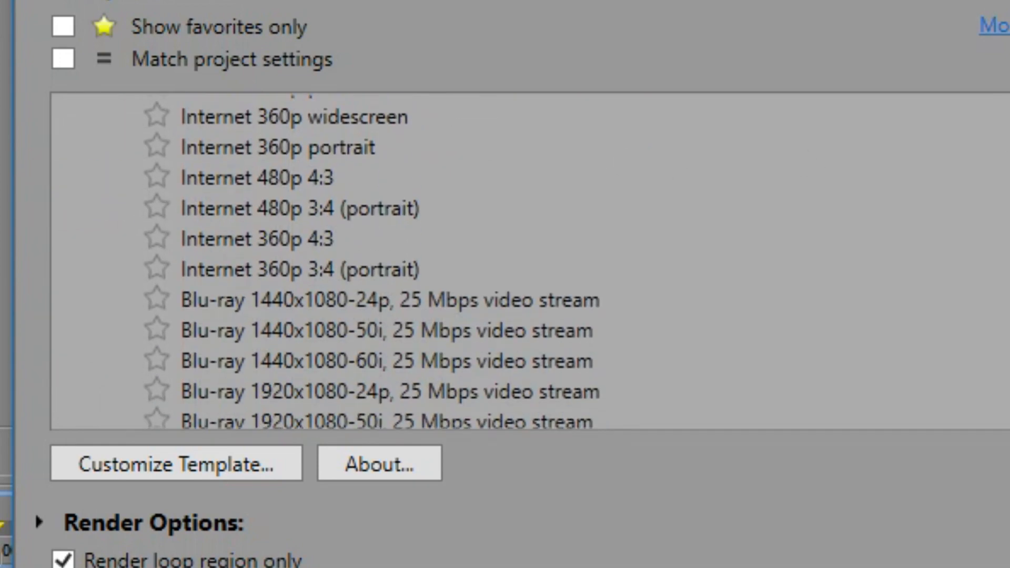
scroll(526, 261, "up", 2)
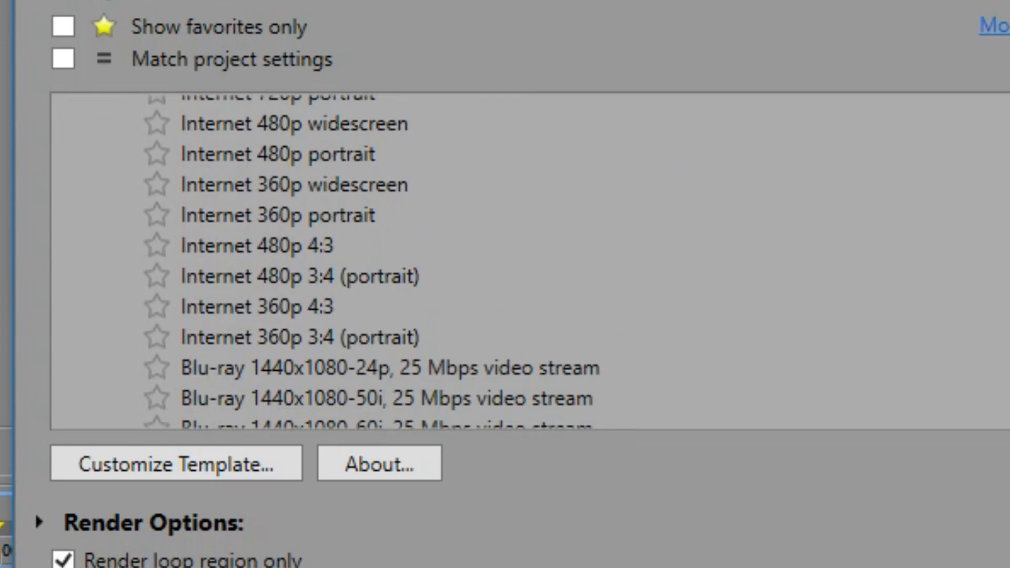
scroll(526, 261, "up", 3)
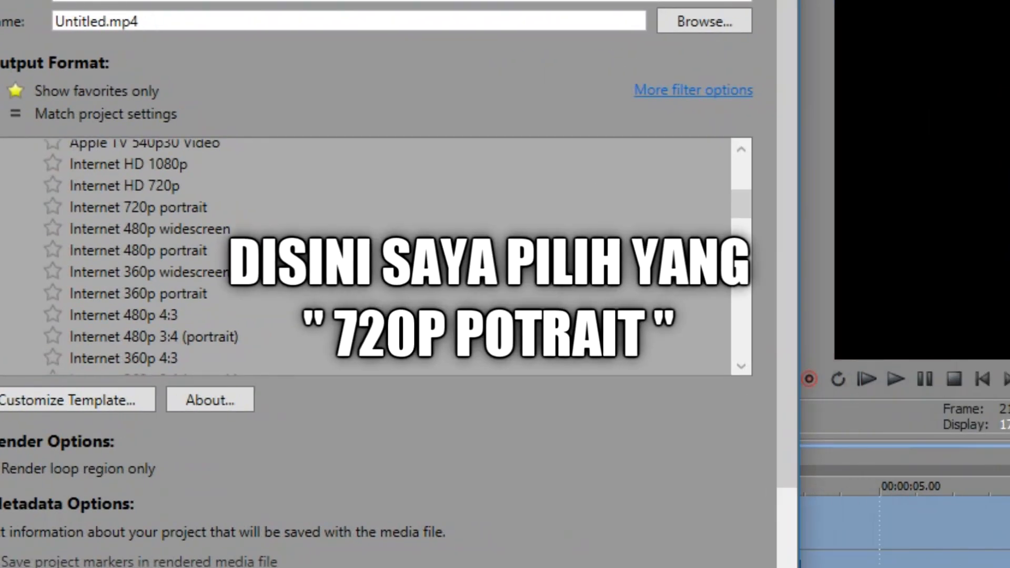
left_click(142, 209)
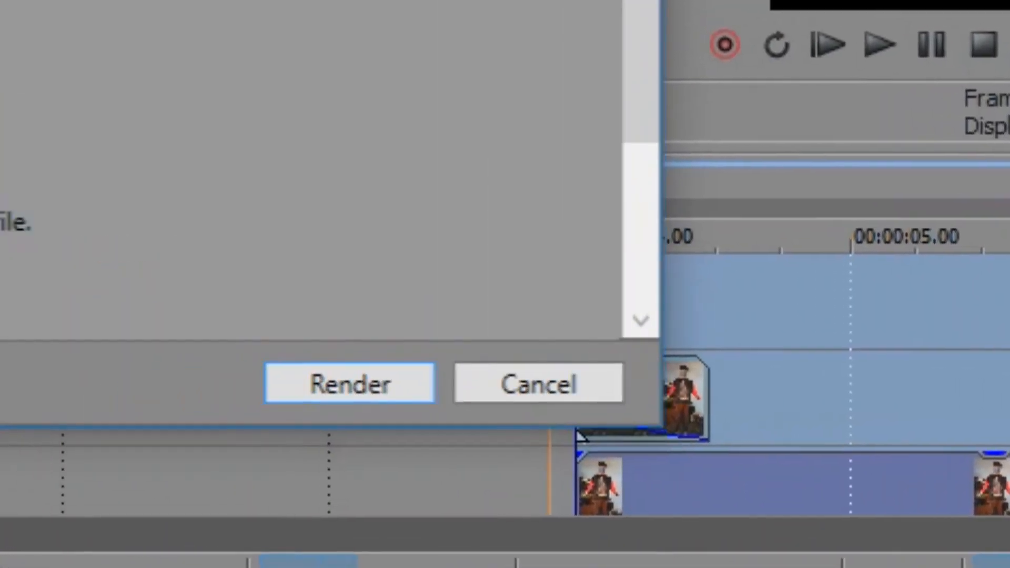
left_click(399, 392)
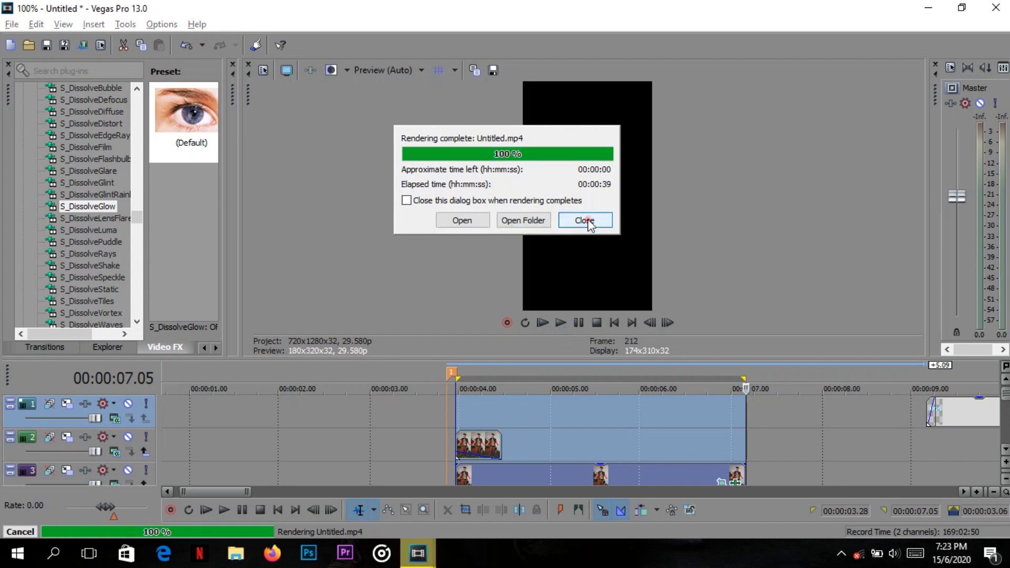
left_click(585, 221)
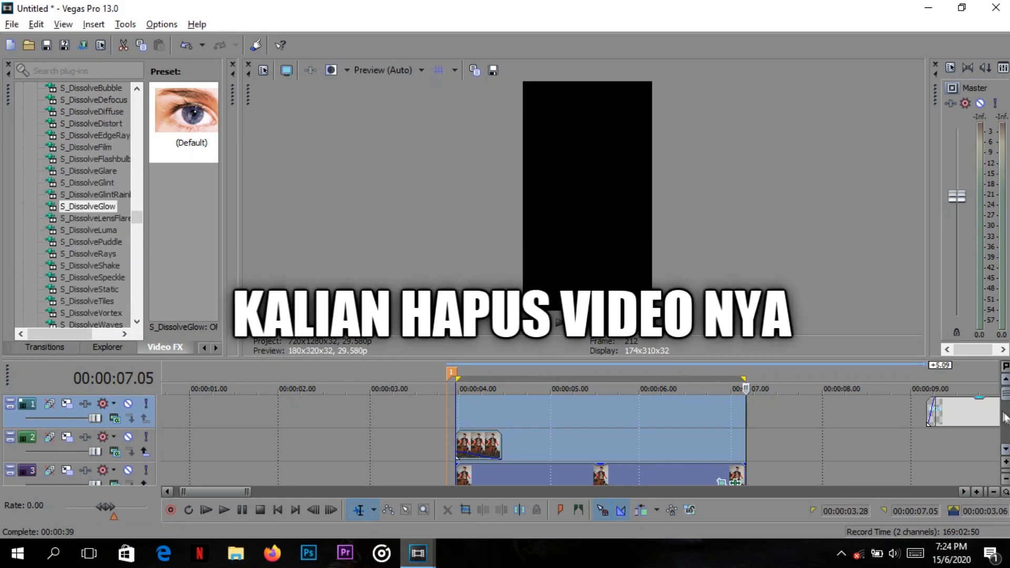
Delete the original clips in the freeze-frame section from the video tracks, keeping the audio and the BOS title
left_click(463, 473)
key("Delete")
scroll(529, 444, "down", 2)
left_click(529, 444)
key("Delete")
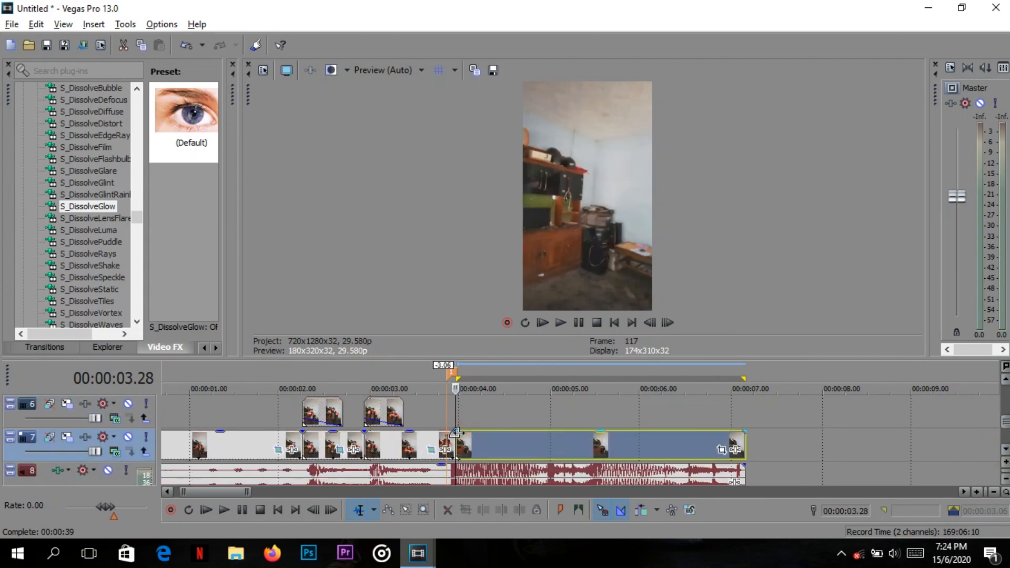
key("Delete")
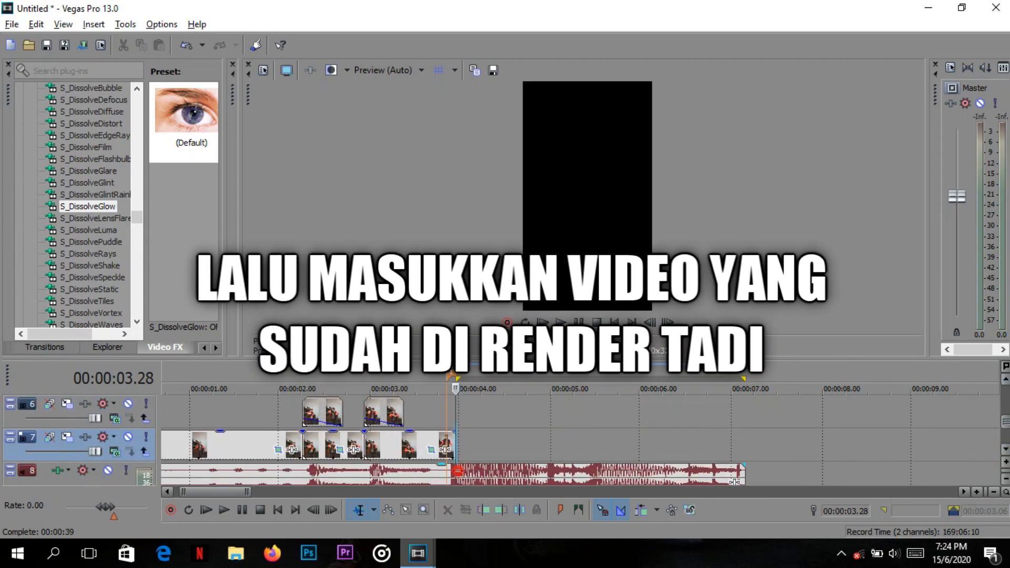
Import the rendered Untitled.mp4 and place it on the main video track at 00:00:03.28
left_click(457, 471)
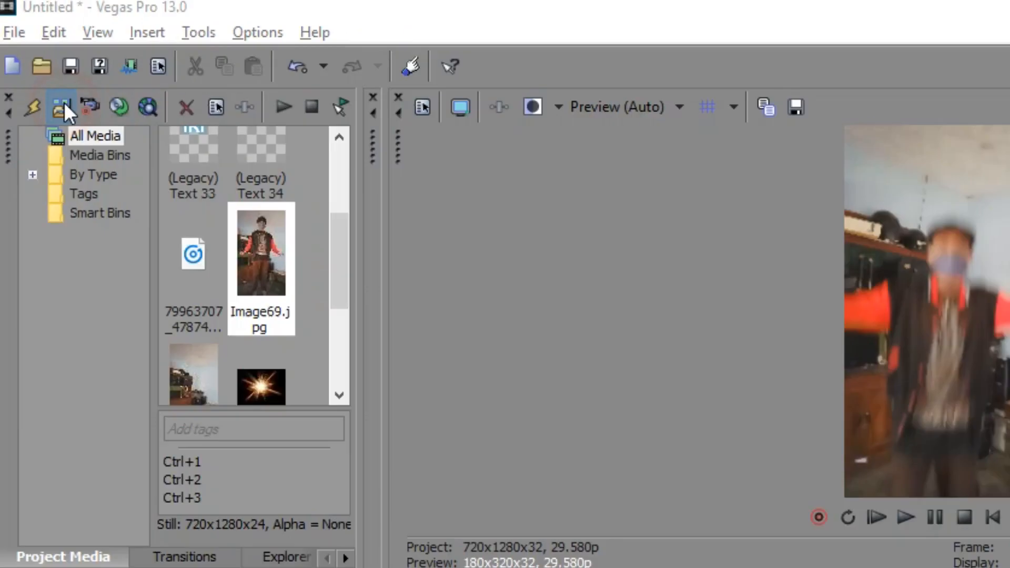
left_click(40, 71)
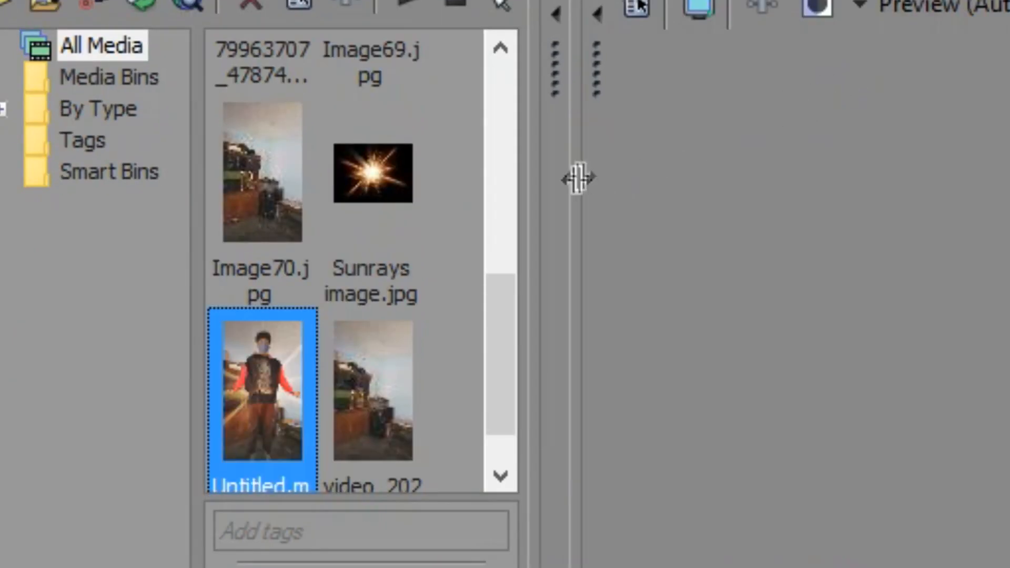
left_click_drag(248, 388, 833, 567)
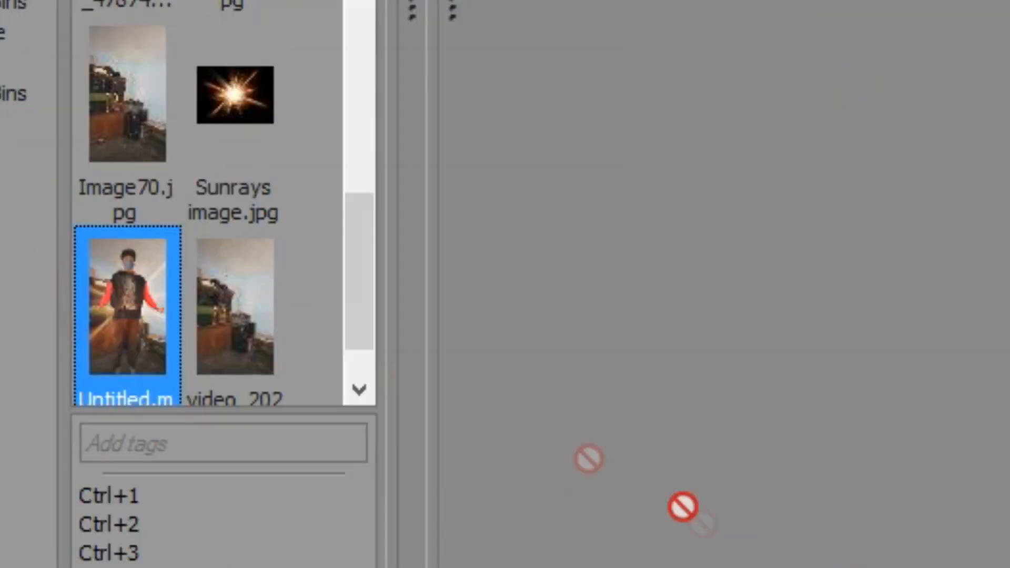
left_click_drag(683, 506, 204, 381)
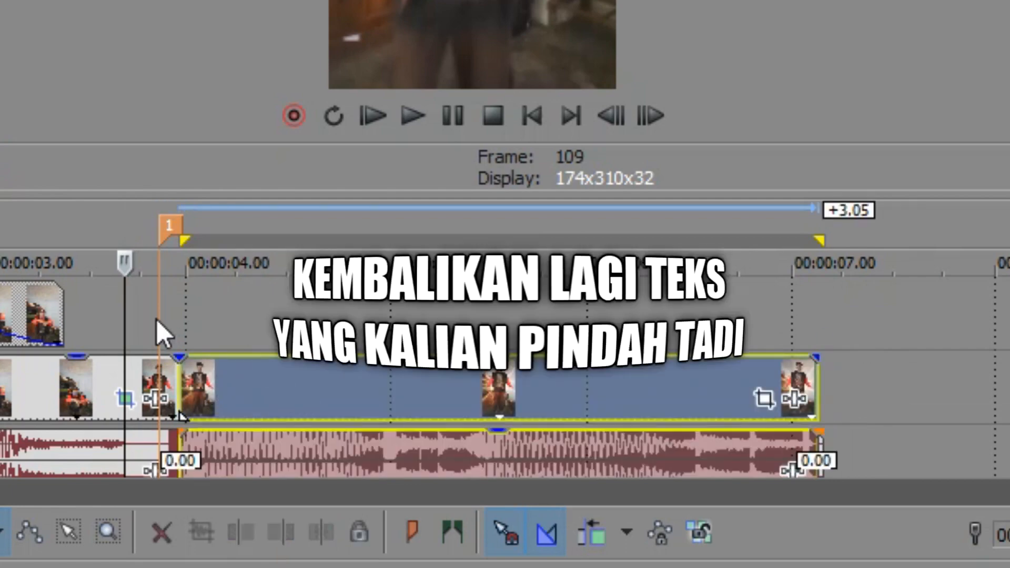
Play back into the rendered clip, and move the BOS title back to marker 1 at 00:00:03.25
left_click(157, 319)
key("space")
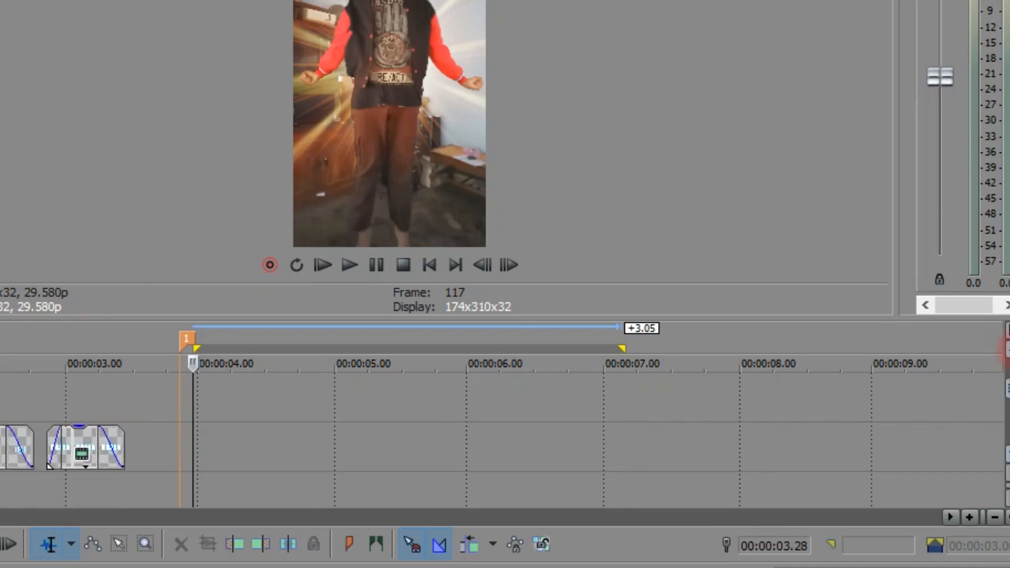
left_click(951, 406)
left_click_drag(898, 416, 220, 406)
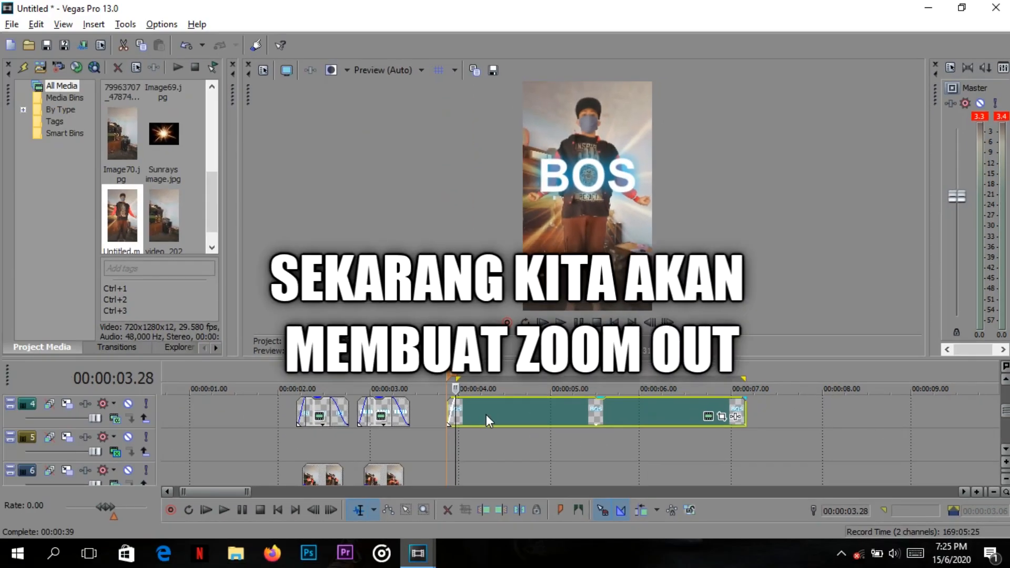
Add a pan/crop keyframe at the rendered clip's last frame with a crop of about 663.8 by 1,180.1, and play it back
scroll(486, 432, "down", 2)
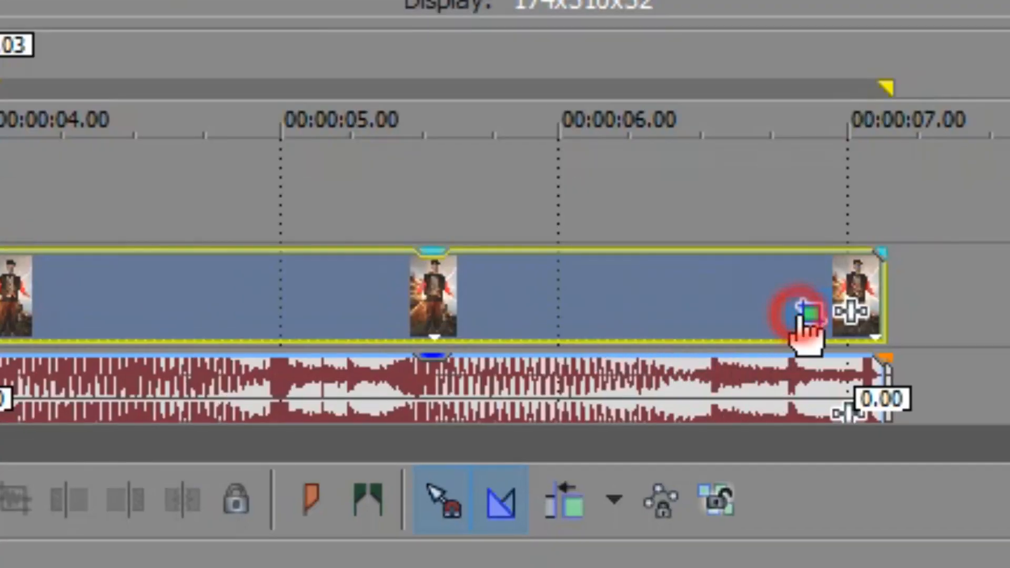
left_click(804, 314)
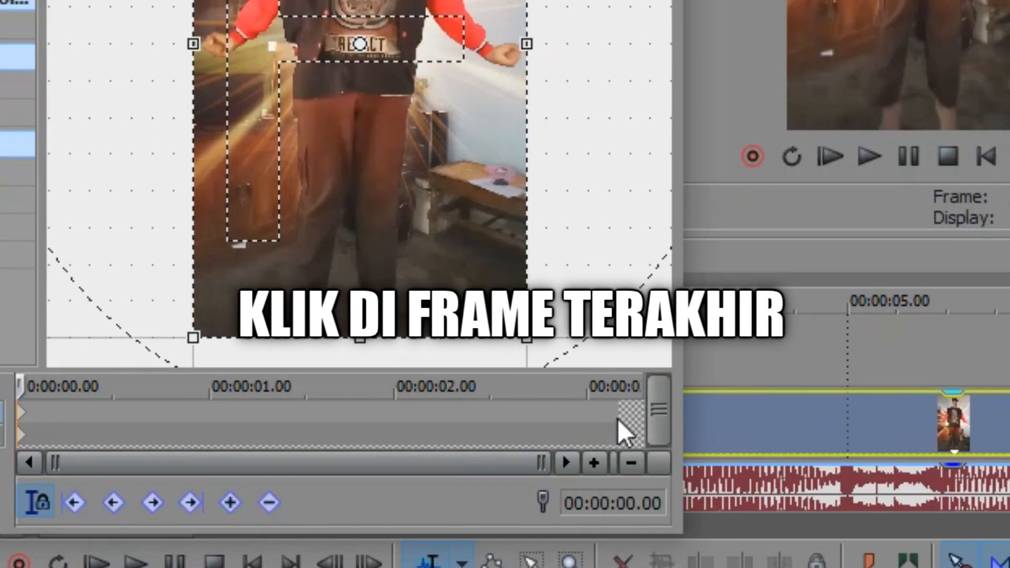
left_click(614, 421)
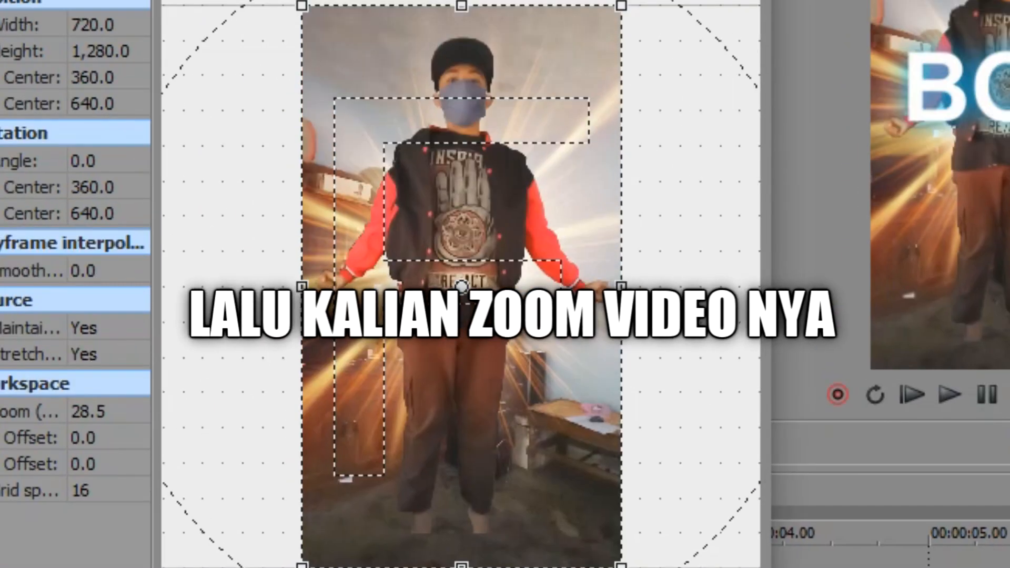
mouse_move(621, 566)
left_mouse_down()
mouse_move(605, 545)
mouse_move(607, 559)
left_mouse_up()
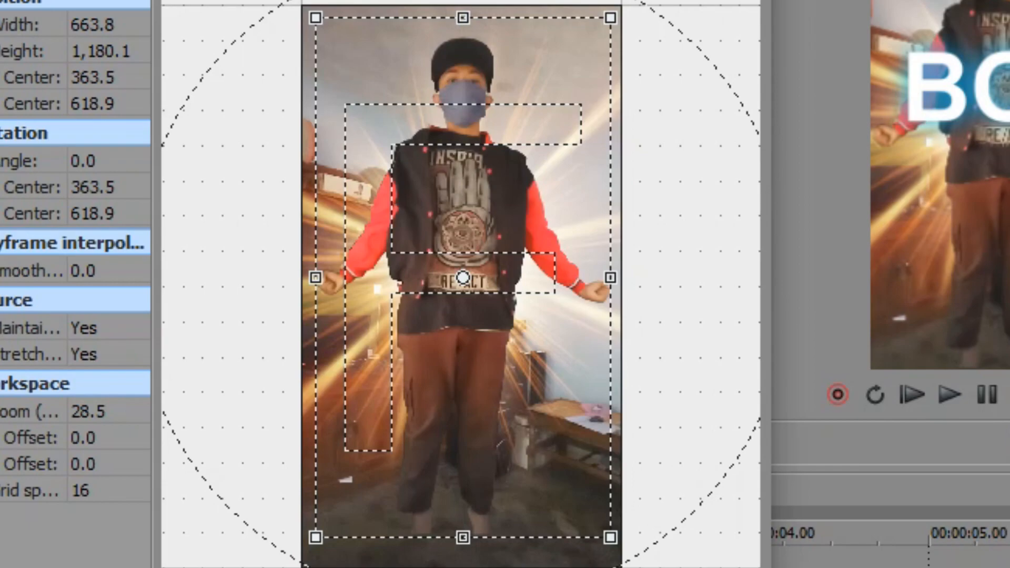
left_click(463, 41)
left_click(473, 449)
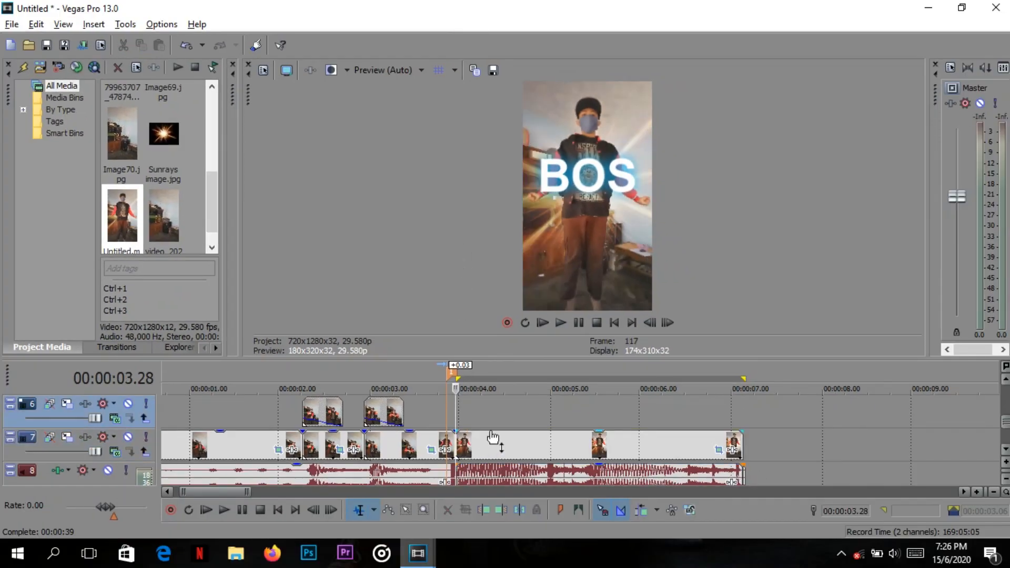
key("space")
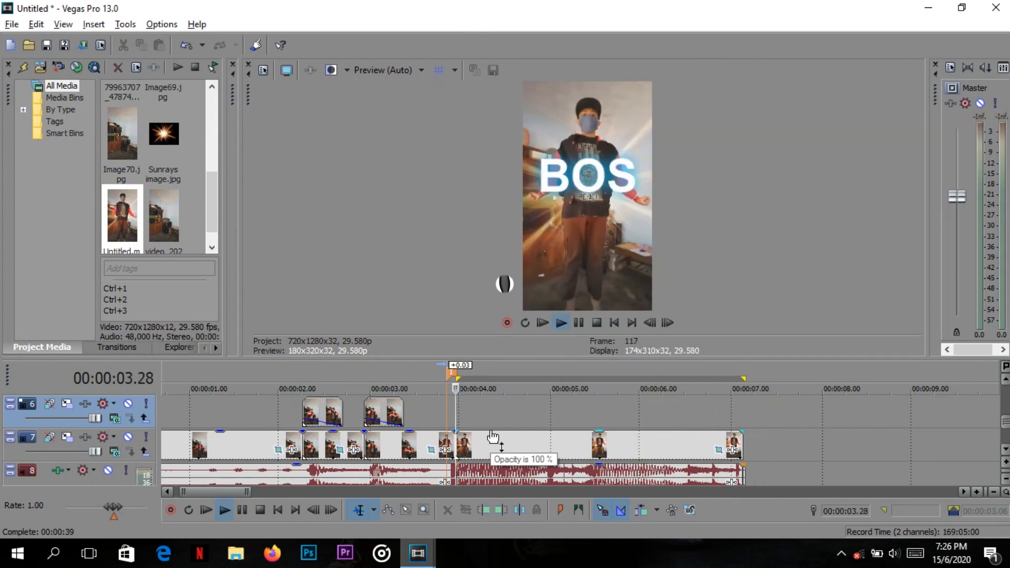
key("space")
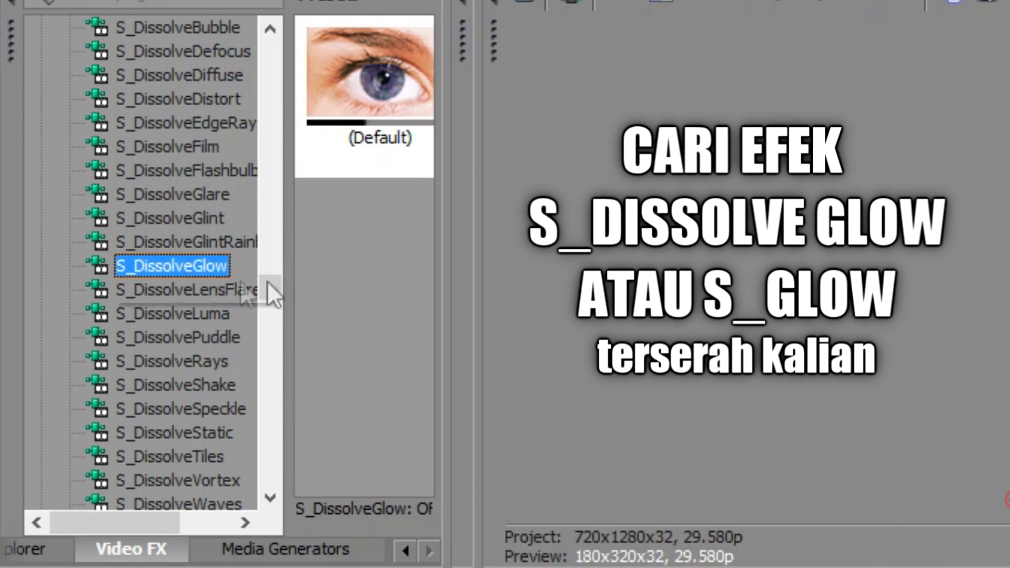
Apply the default S_DissolveGlow effect to the rendered clip with a Dissolve Amount of 0.071, and play back the section
left_click_drag(192, 267, 925, 567)
left_click_drag(317, 345, 345, 376)
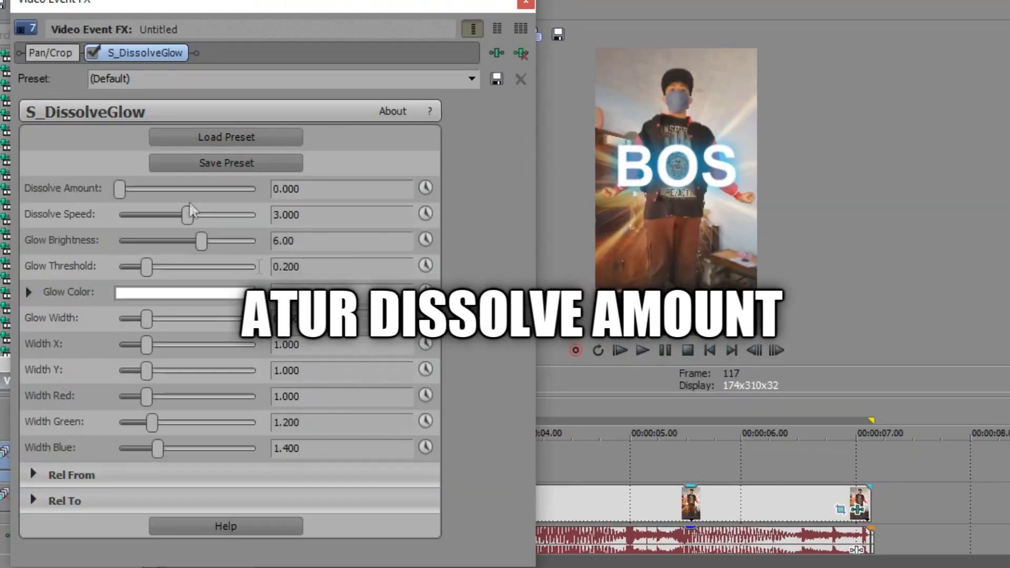
left_click_drag(128, 193, 128, 192)
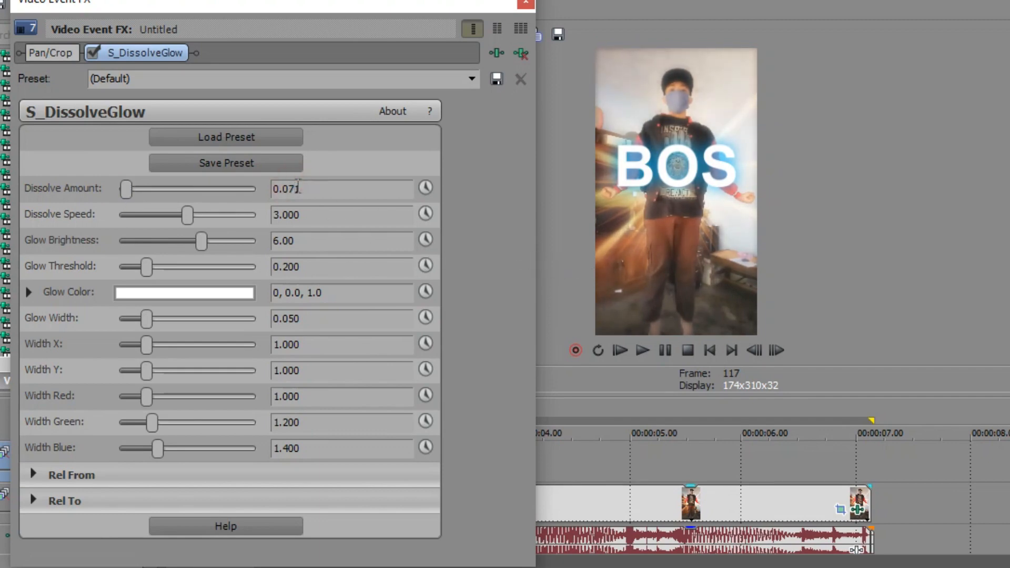
left_click(526, 5)
left_click(497, 474)
key("space")
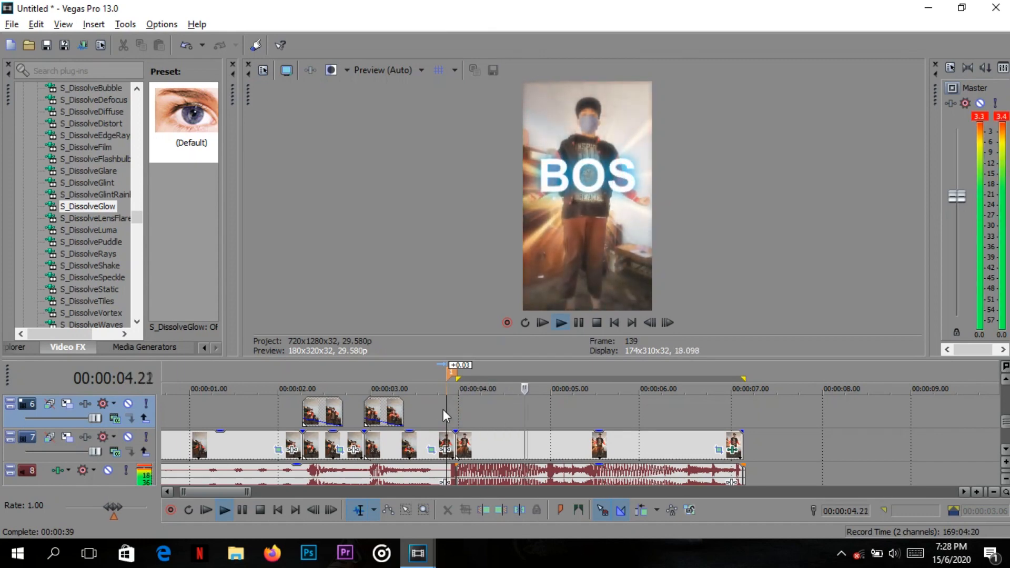
key("space")
key("space")
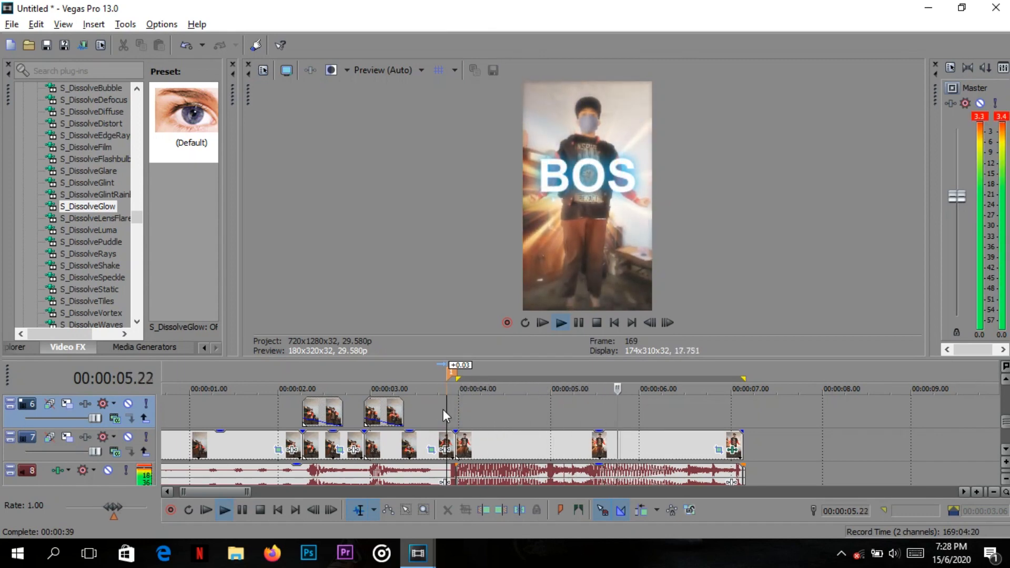
key("space")
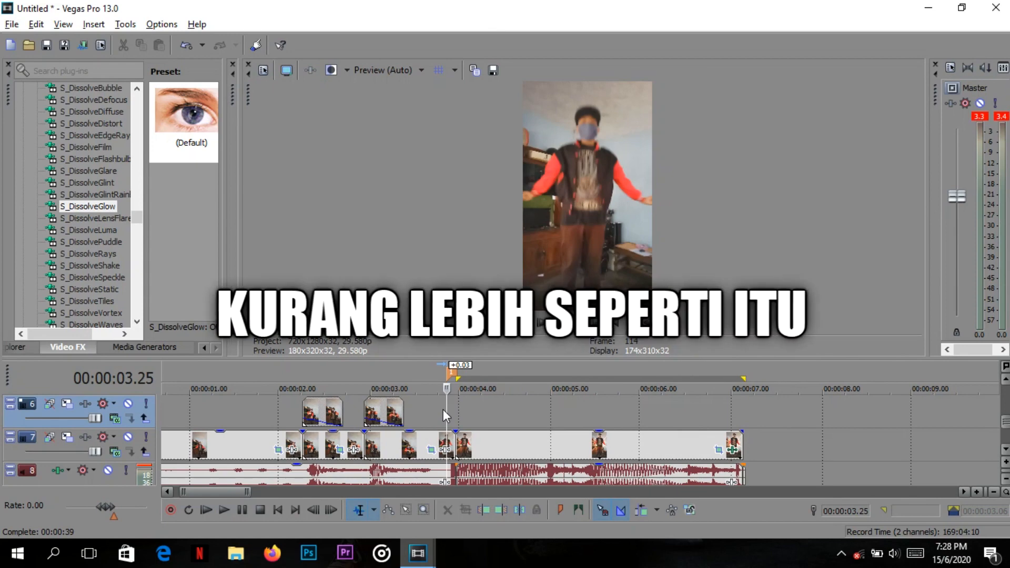
Apply the default S_Shake effect to the first clip on the main video track, and play back the section
left_click(463, 436)
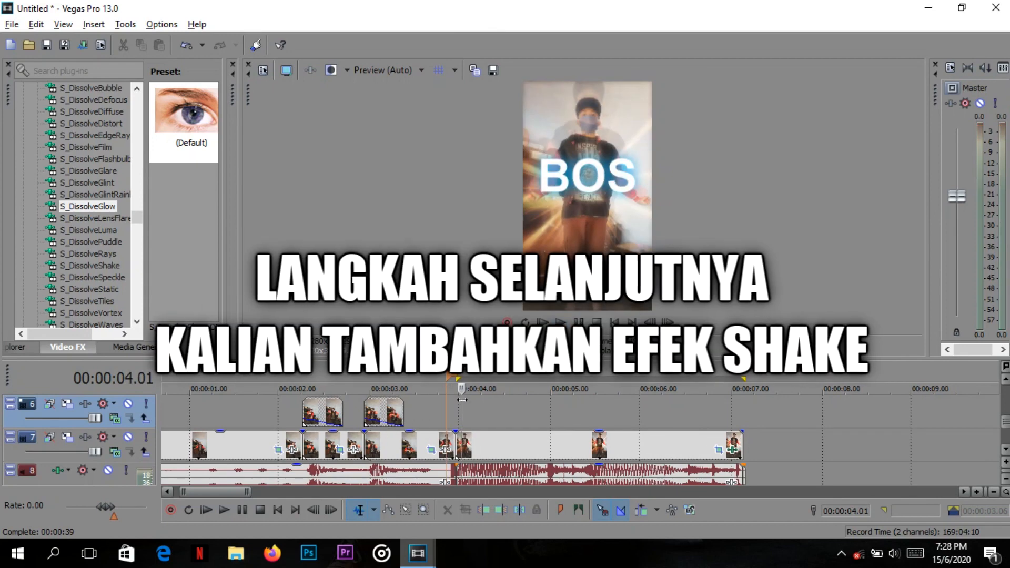
left_click_drag(214, 490, 198, 493)
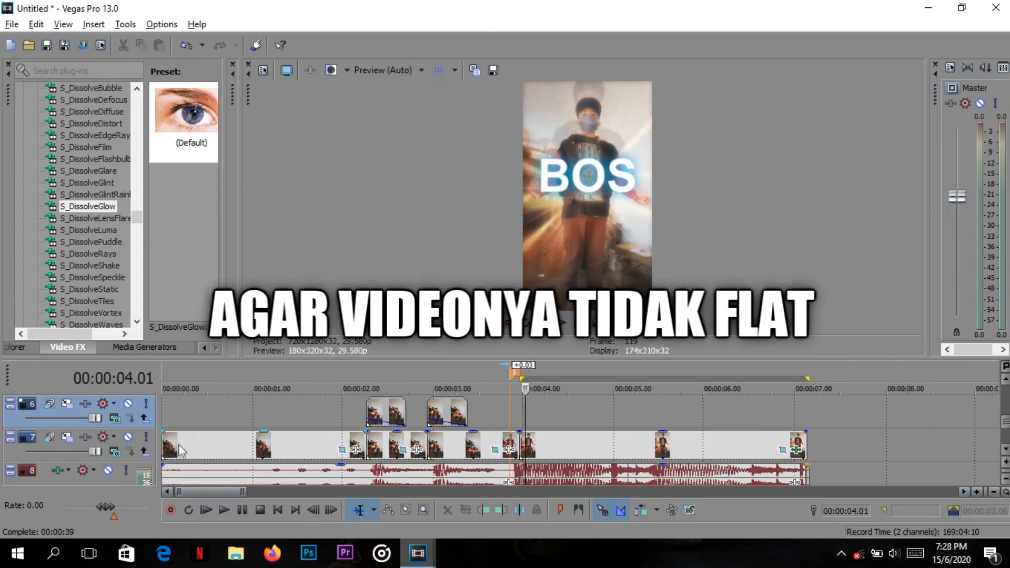
left_click(163, 421)
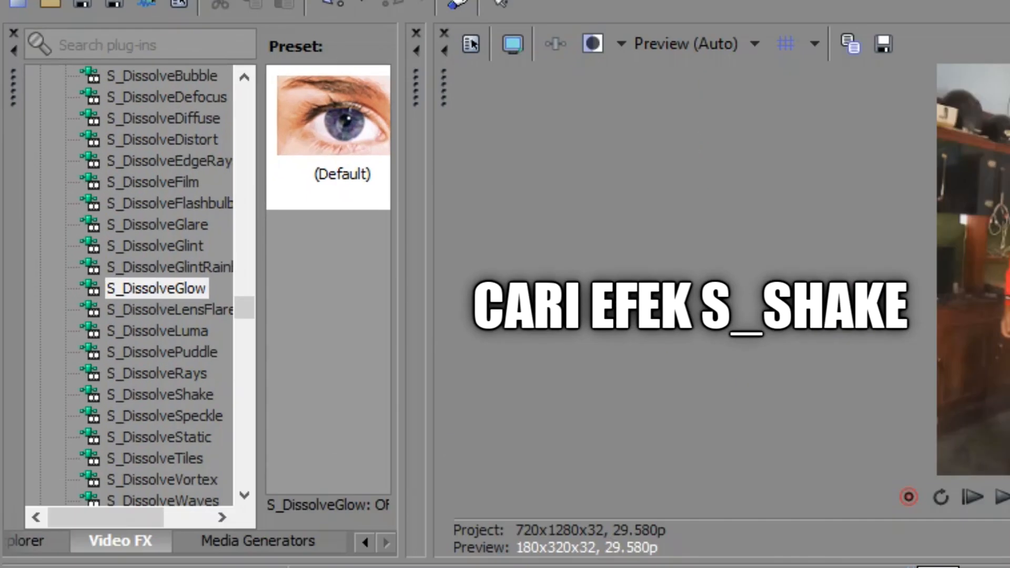
left_click_drag(136, 221, 131, 246)
left_click_drag(235, 361, 235, 401)
left_click(149, 189)
left_click_drag(143, 187, 490, 350)
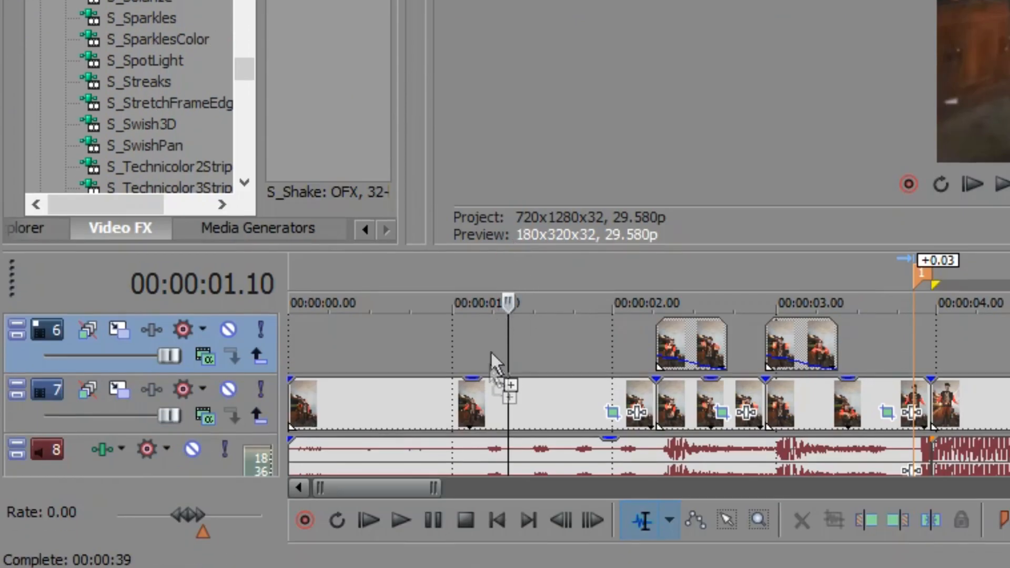
left_click_drag(484, 399, 484, 399)
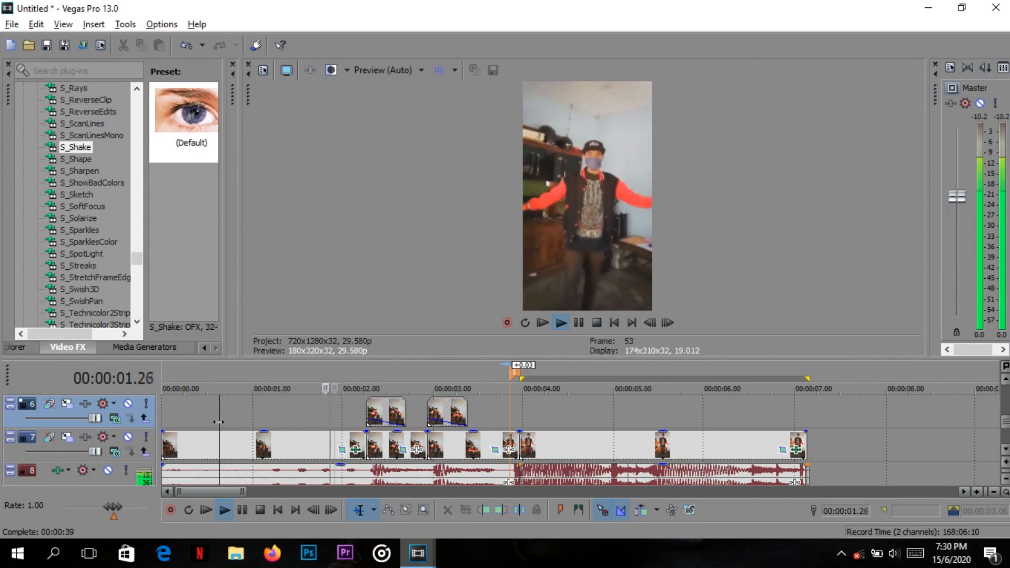
key("space")
key("space")
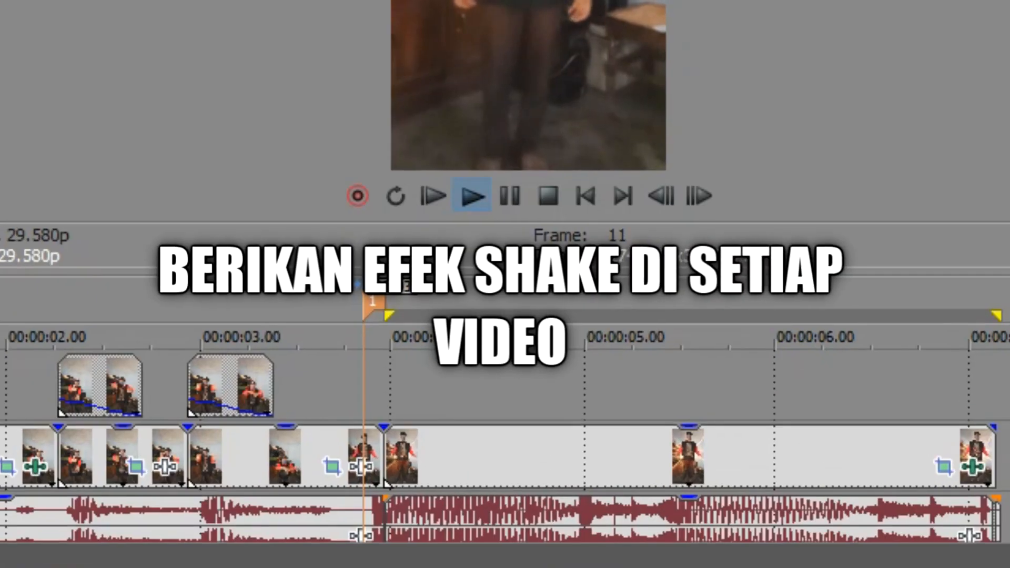
key("space")
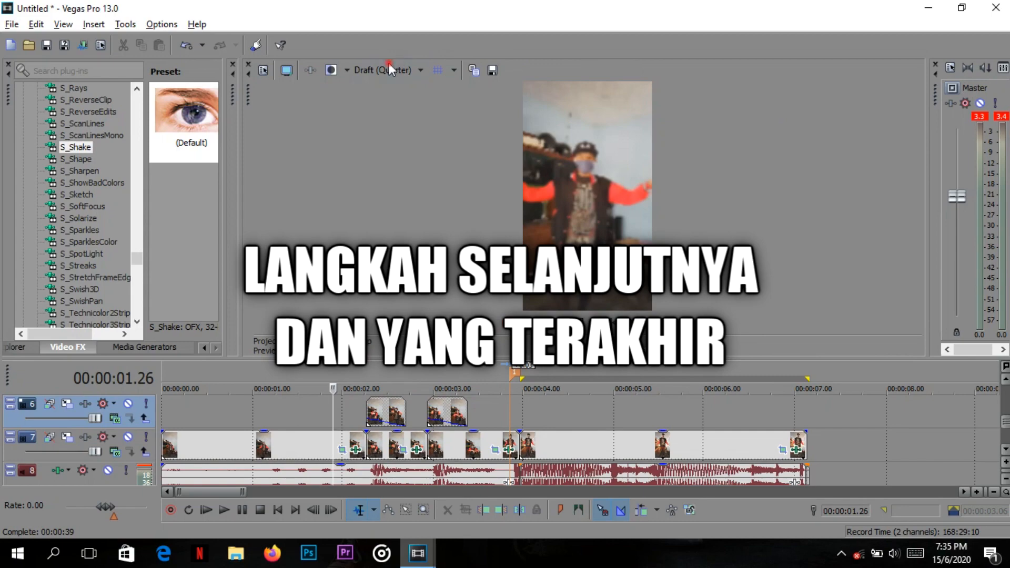
With preview quality at Preview (Auto), add a fade-in of about 0.3 seconds to the first main-track clip and play it back
left_click(389, 68)
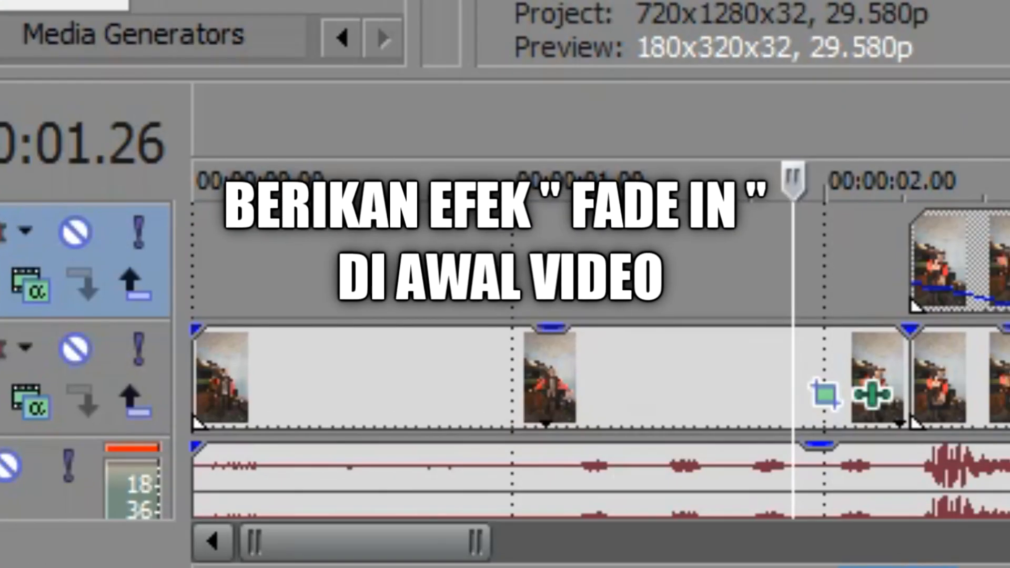
left_click(199, 323)
left_click_drag(199, 327, 289, 323)
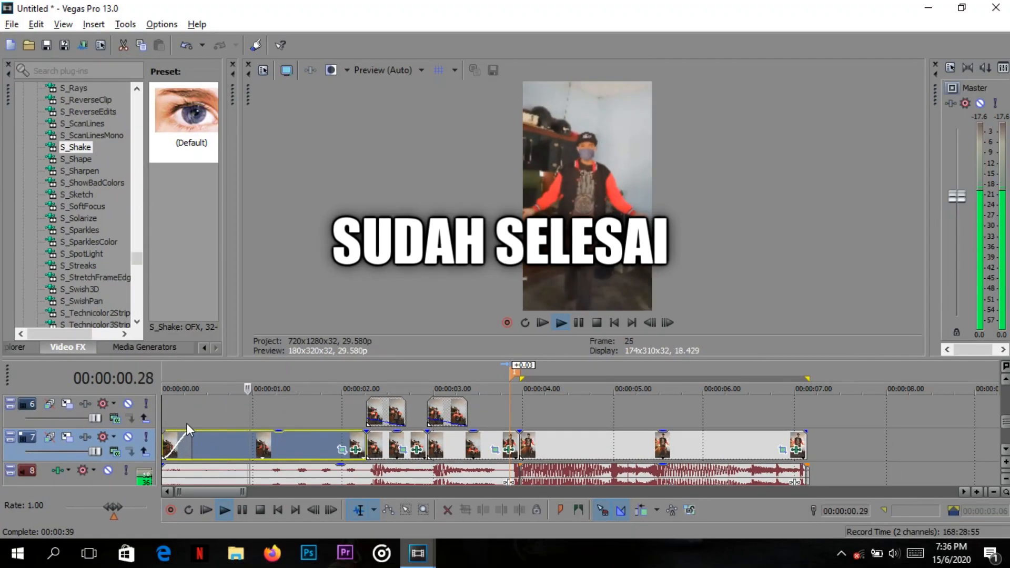
key("space")
key("space")
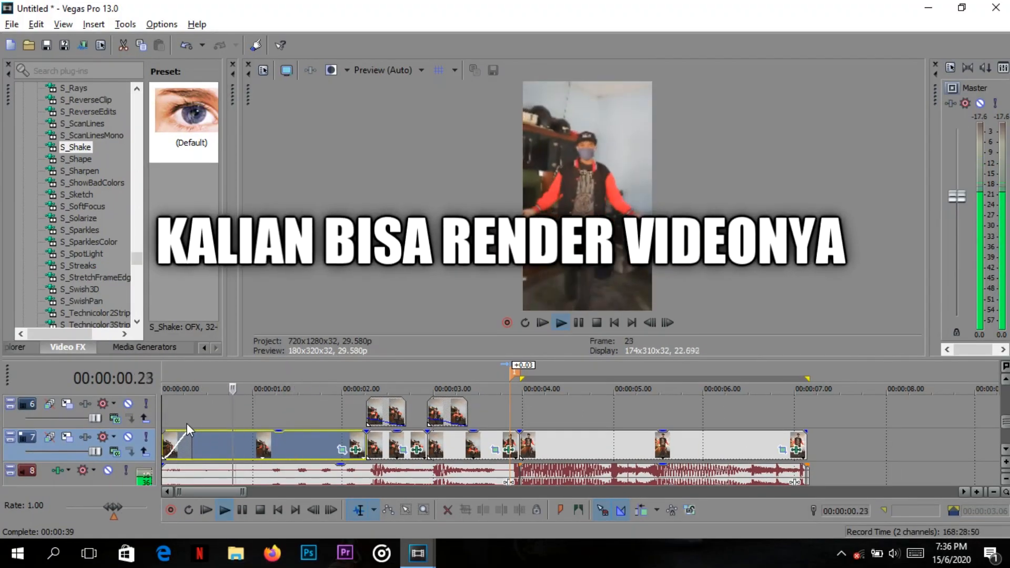